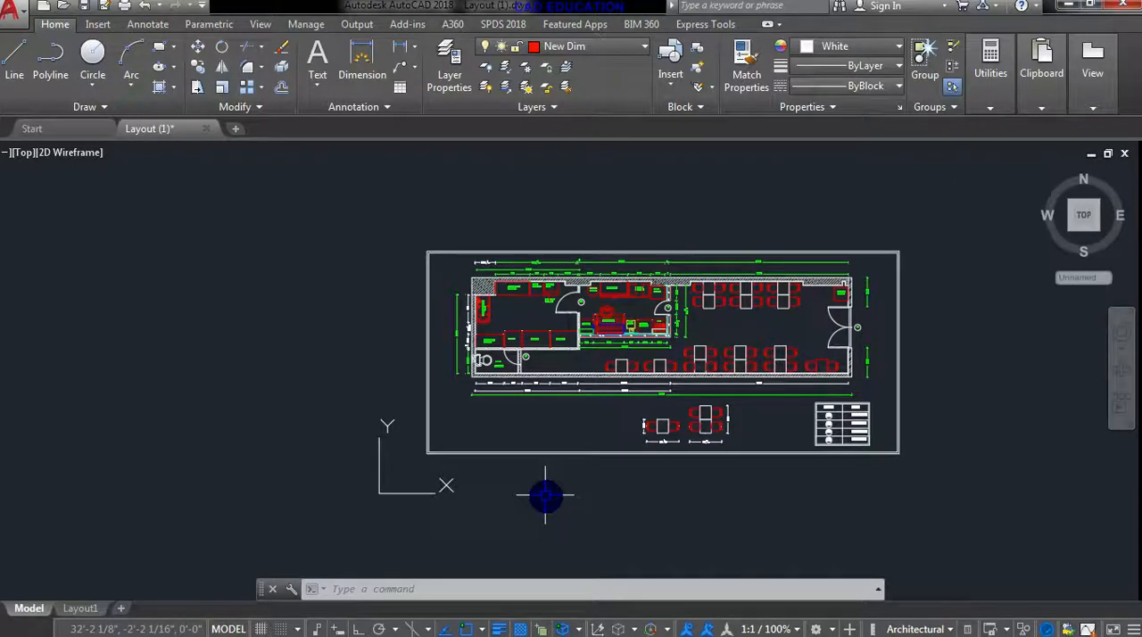
pyautogui.hotkey('ctrl', 'p')
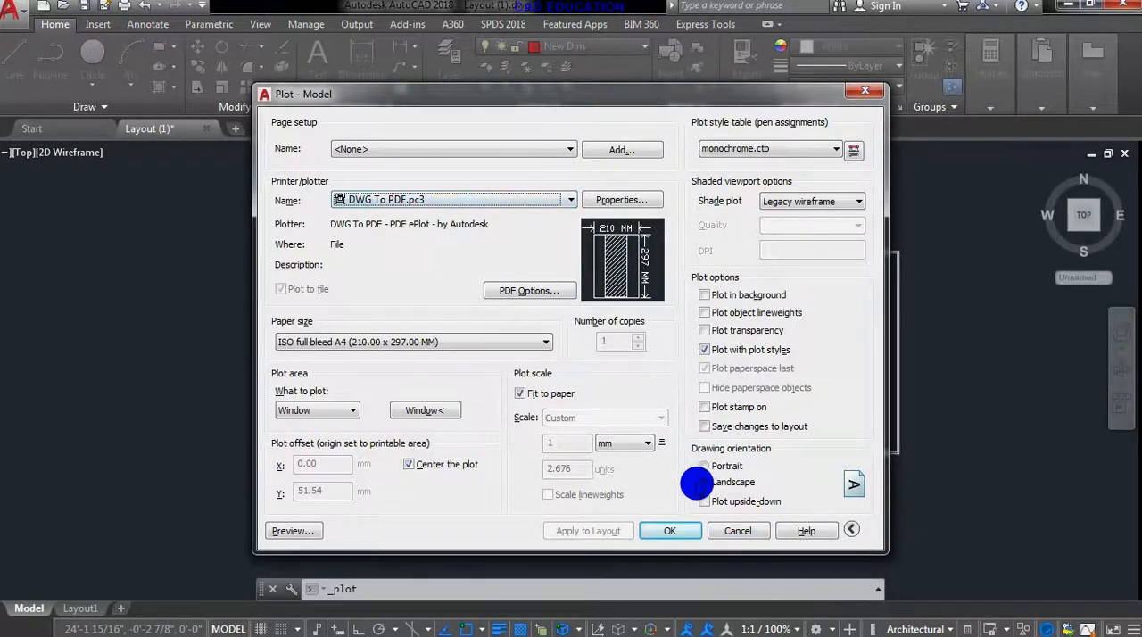
pyautogui.click(676, 530)
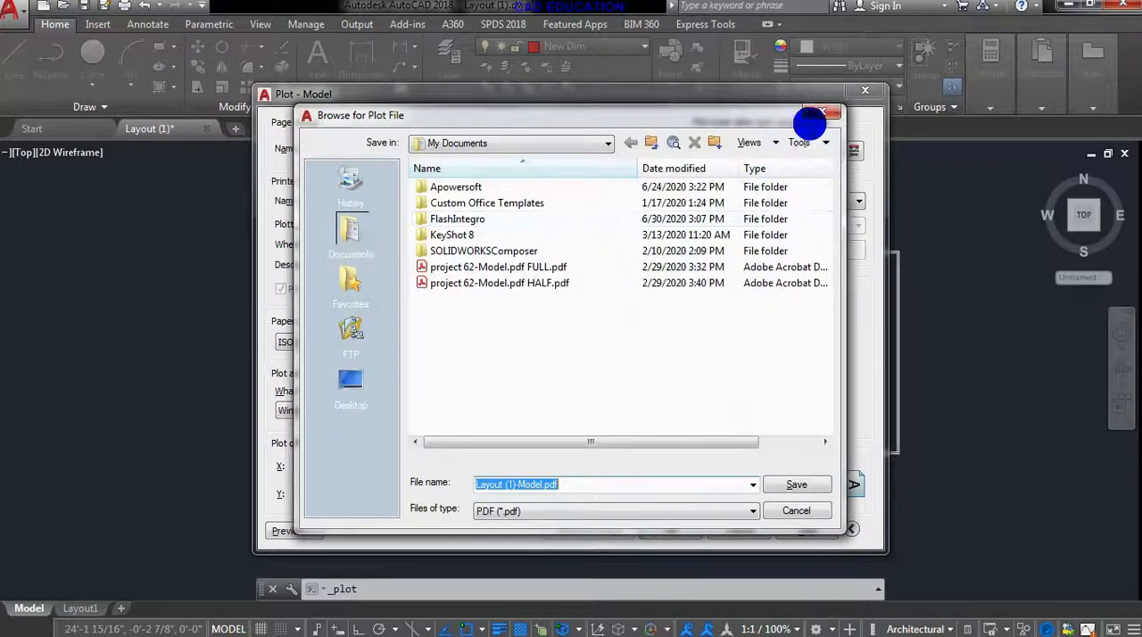
pyautogui.click(817, 111)
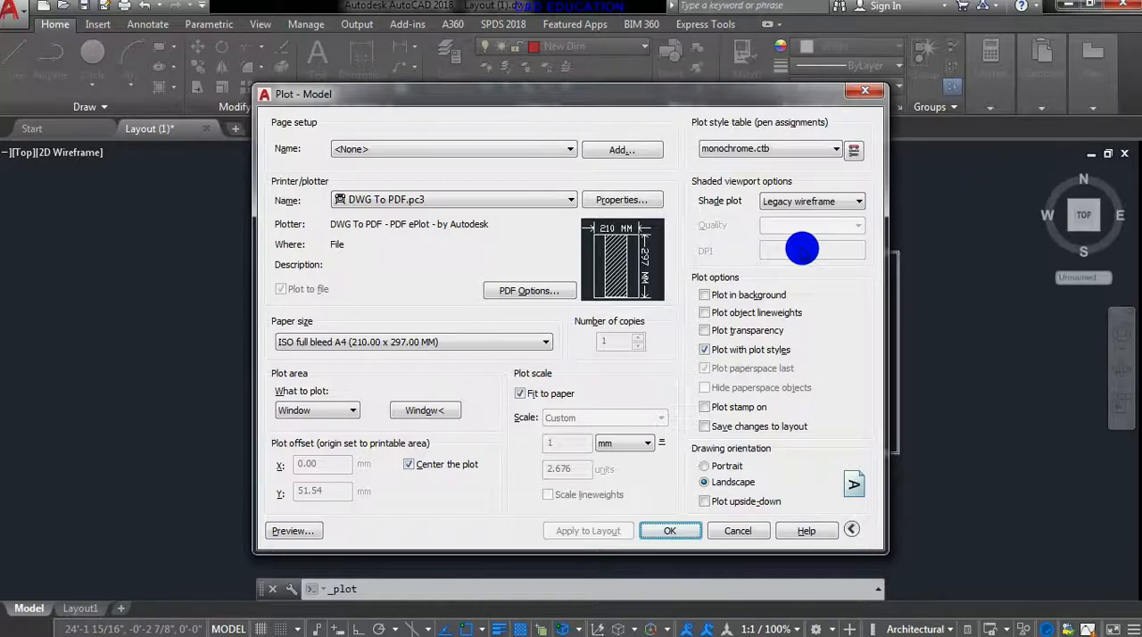
pyautogui.click(670, 531)
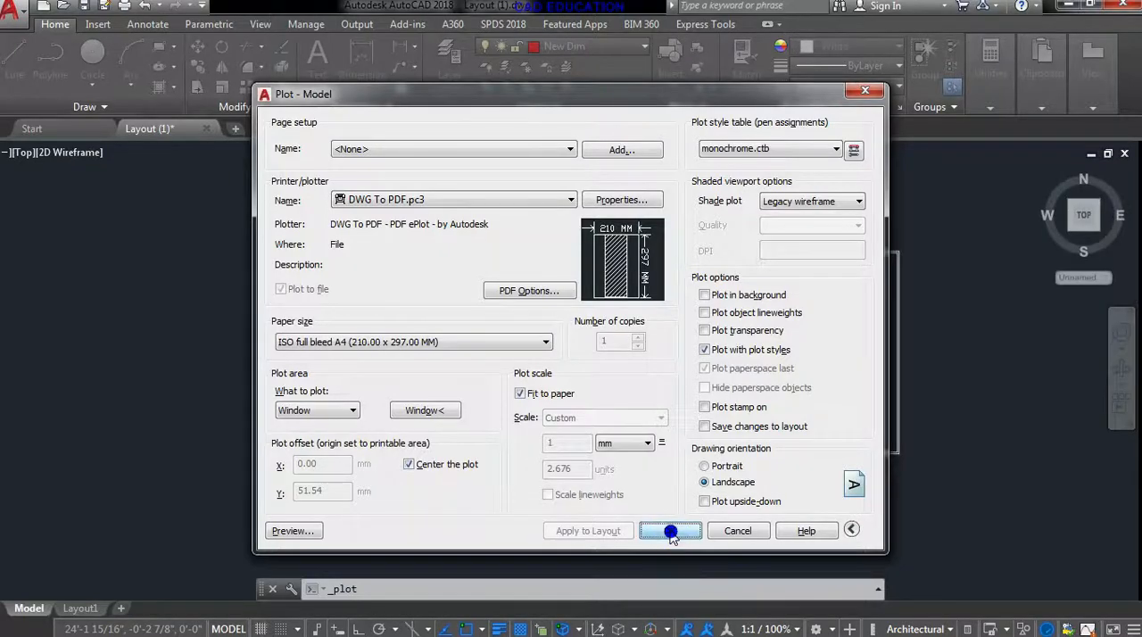
pyautogui.click(826, 114)
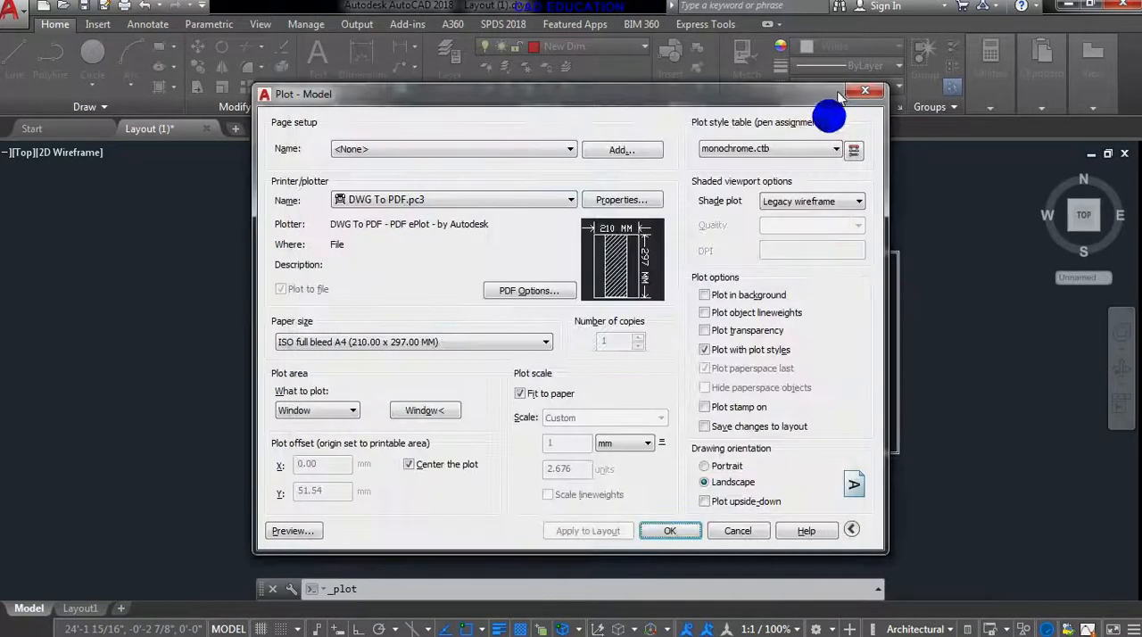
pyautogui.click(864, 90)
pyautogui.moveTo(727, 374); pyautogui.dragTo(630, 380, button='middle')
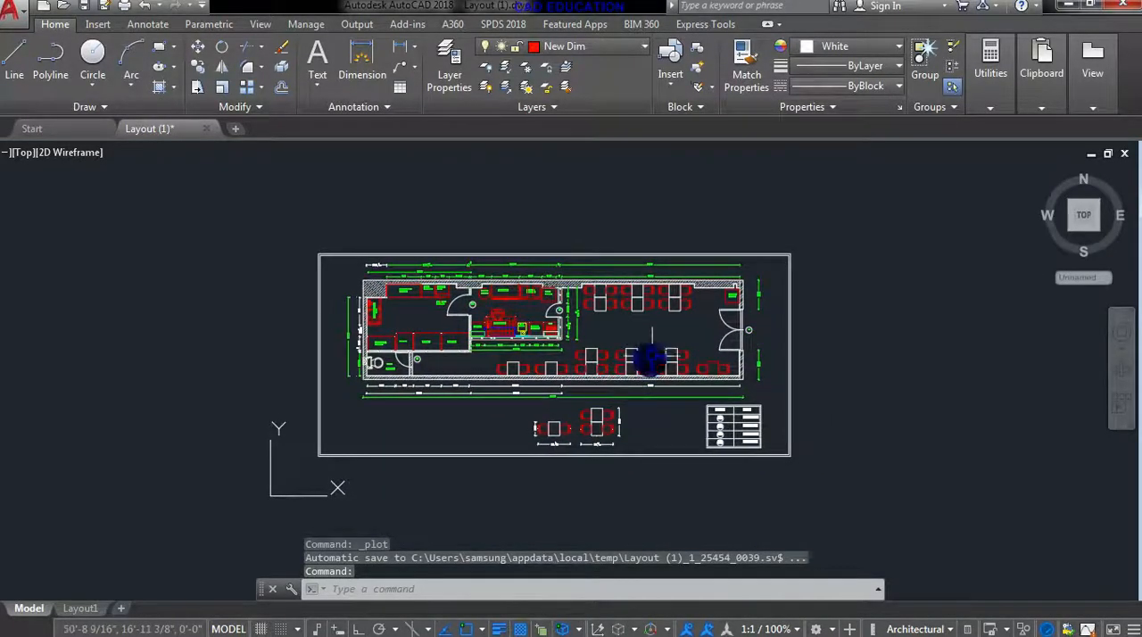
pyautogui.scroll(3, 660, 300)
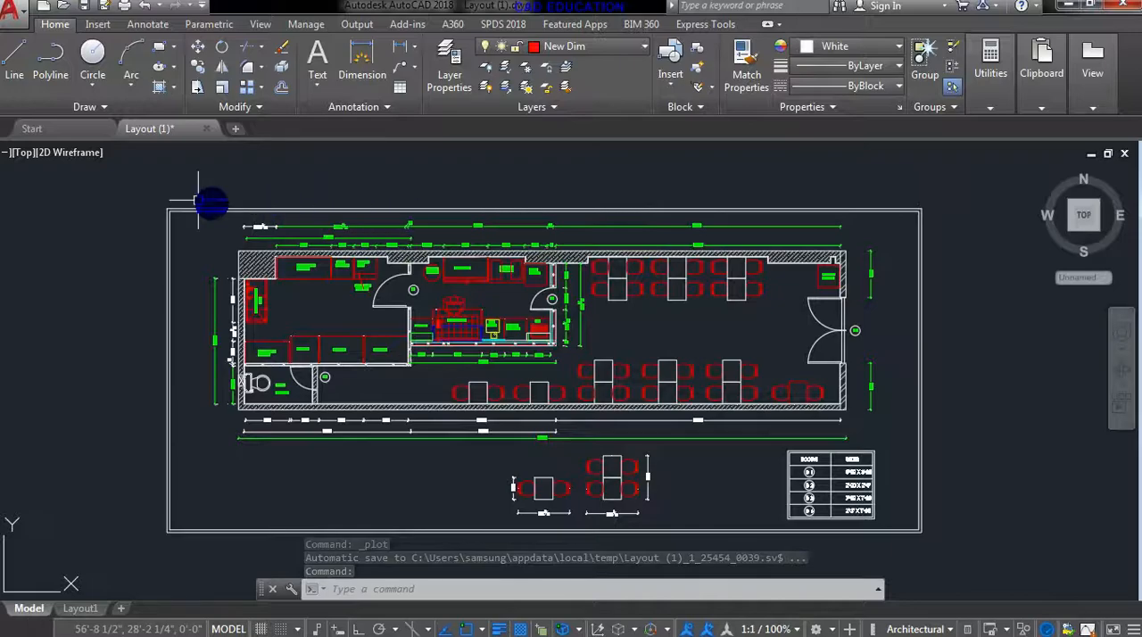
pyautogui.moveTo(850, 386); pyautogui.dragTo(872, 387, button='middle')
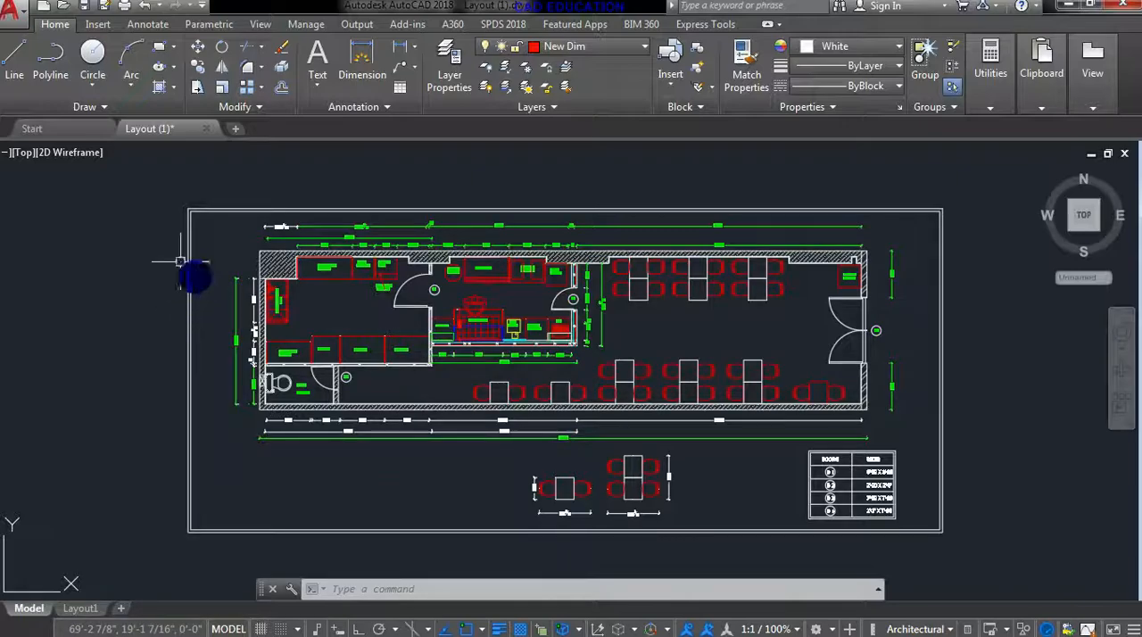
pyautogui.click(20, 16)
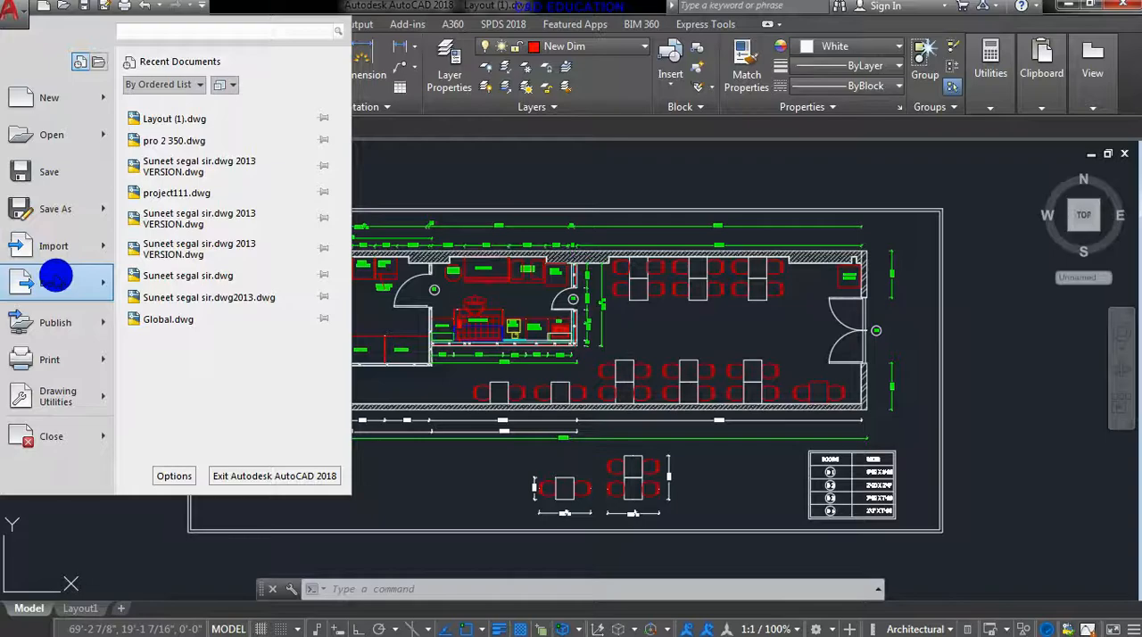
pyautogui.moveTo(58, 359)
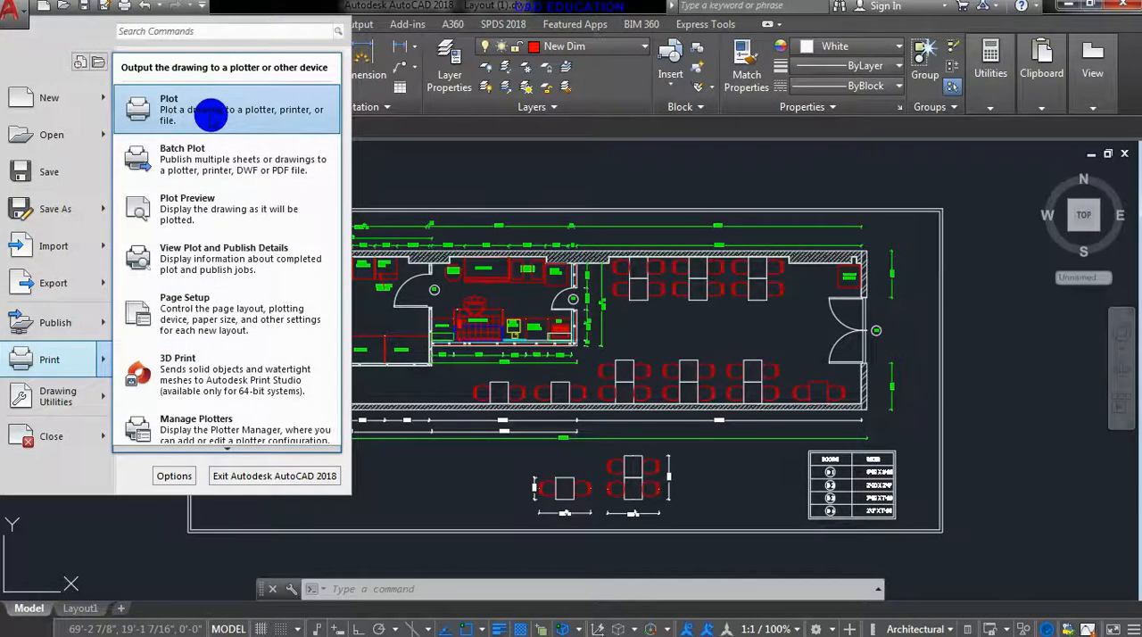
pyautogui.click(212, 113)
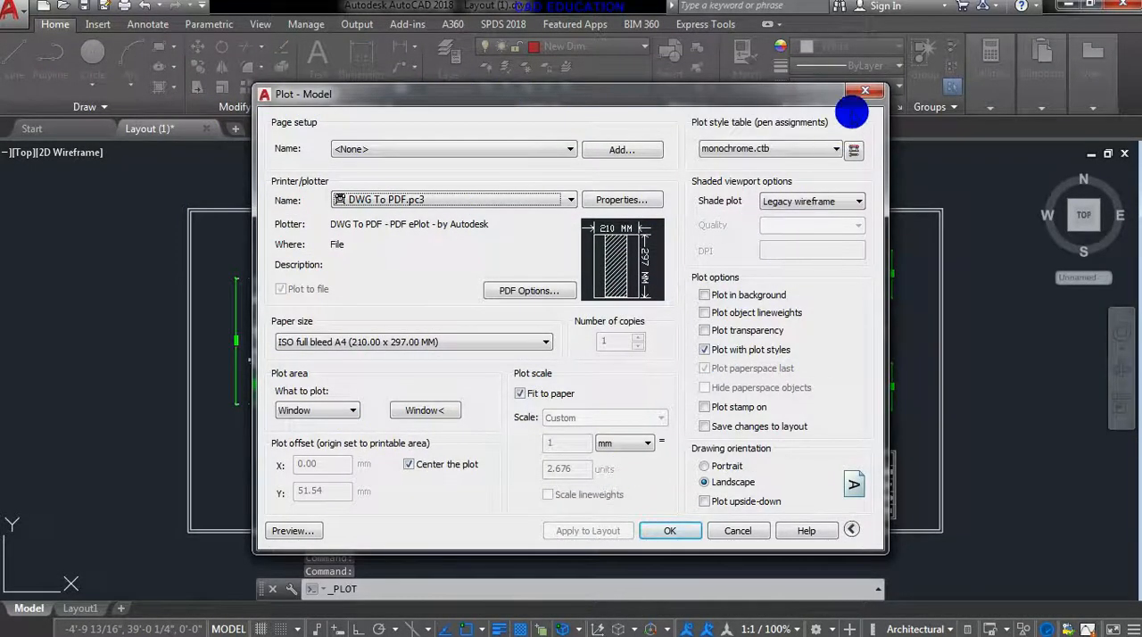
pyautogui.click(863, 95)
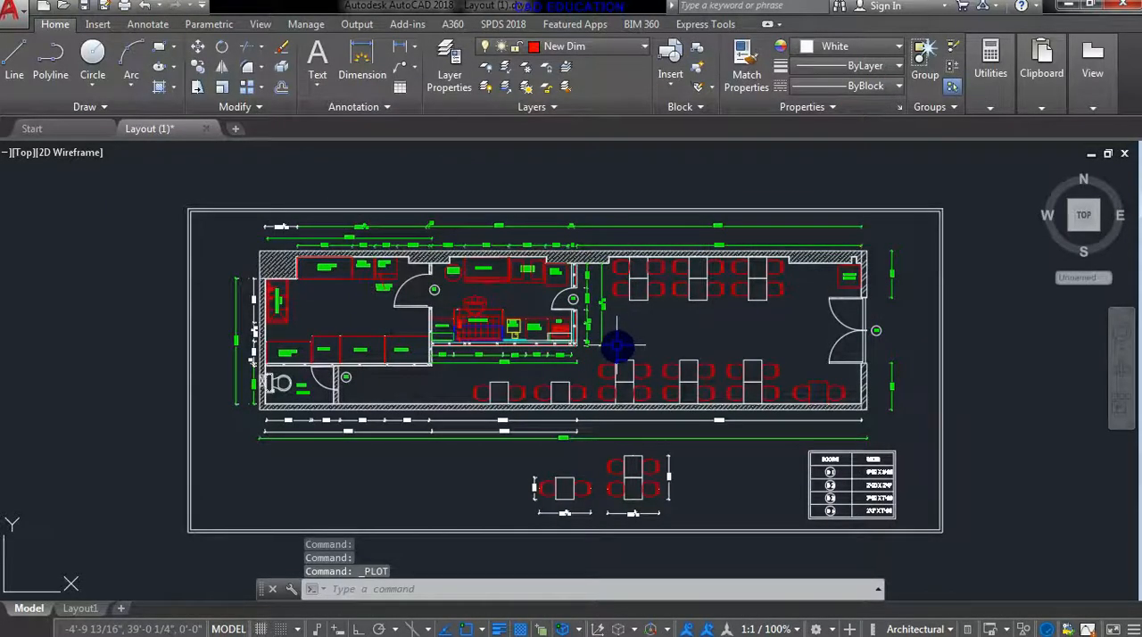
pyautogui.hotkey('ctrl', 'p')
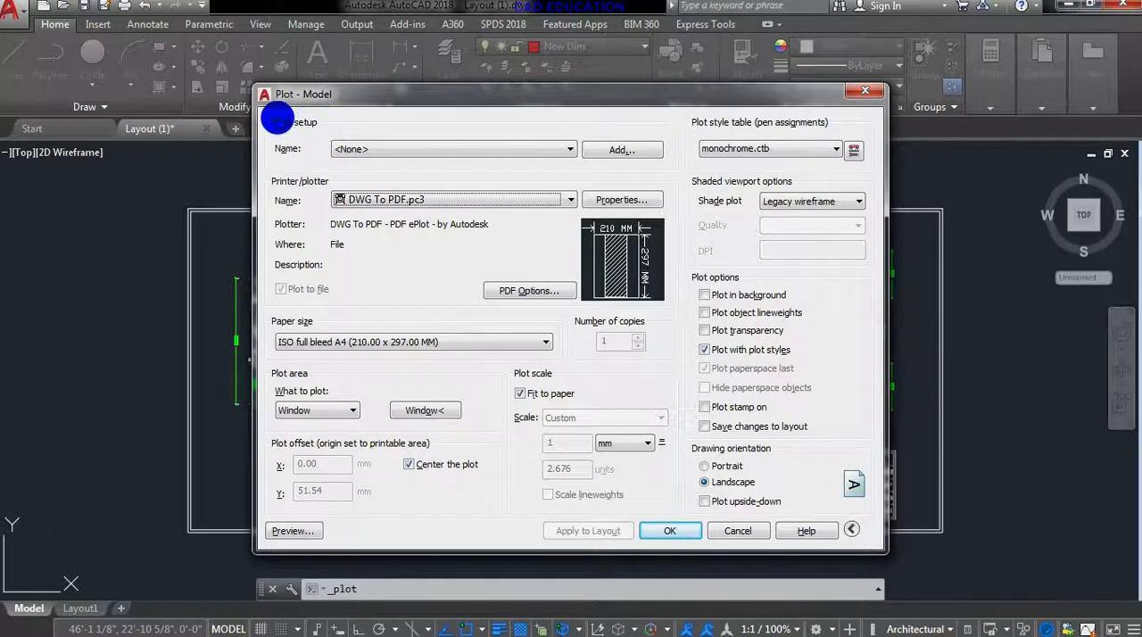
pyautogui.click(409, 154)
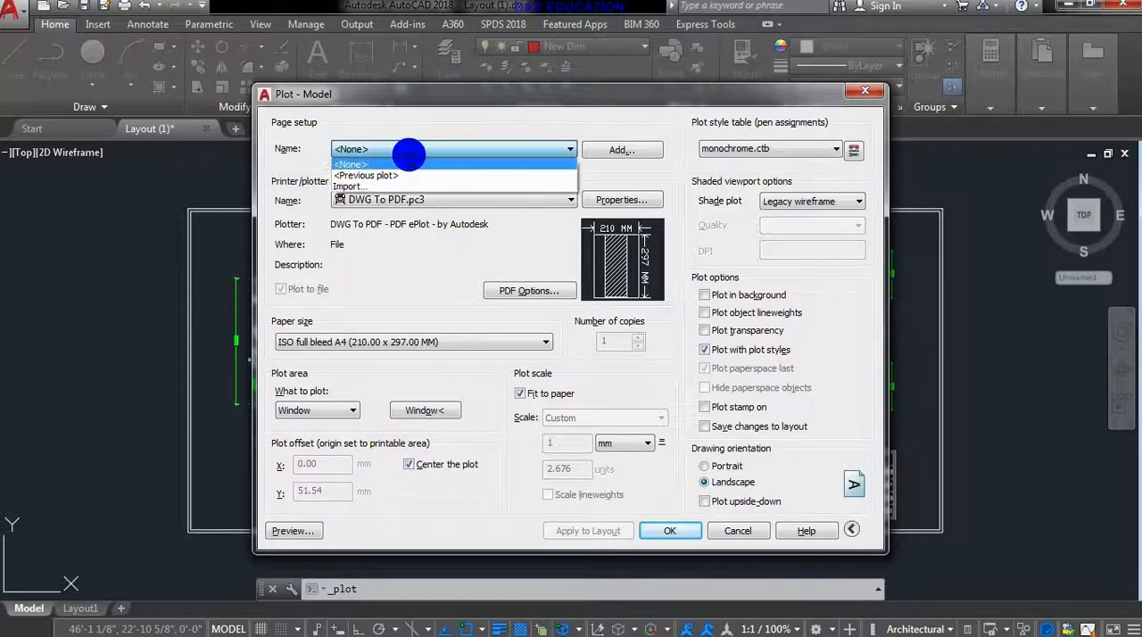
pyautogui.click(409, 153)
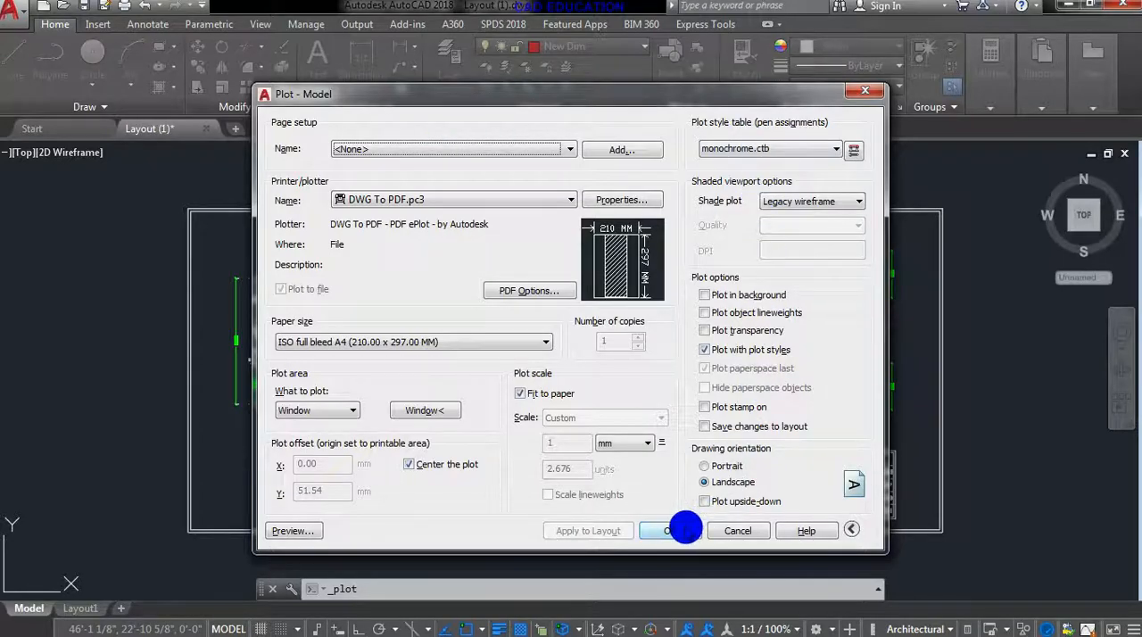
pyautogui.click(680, 531)
pyautogui.click(774, 507)
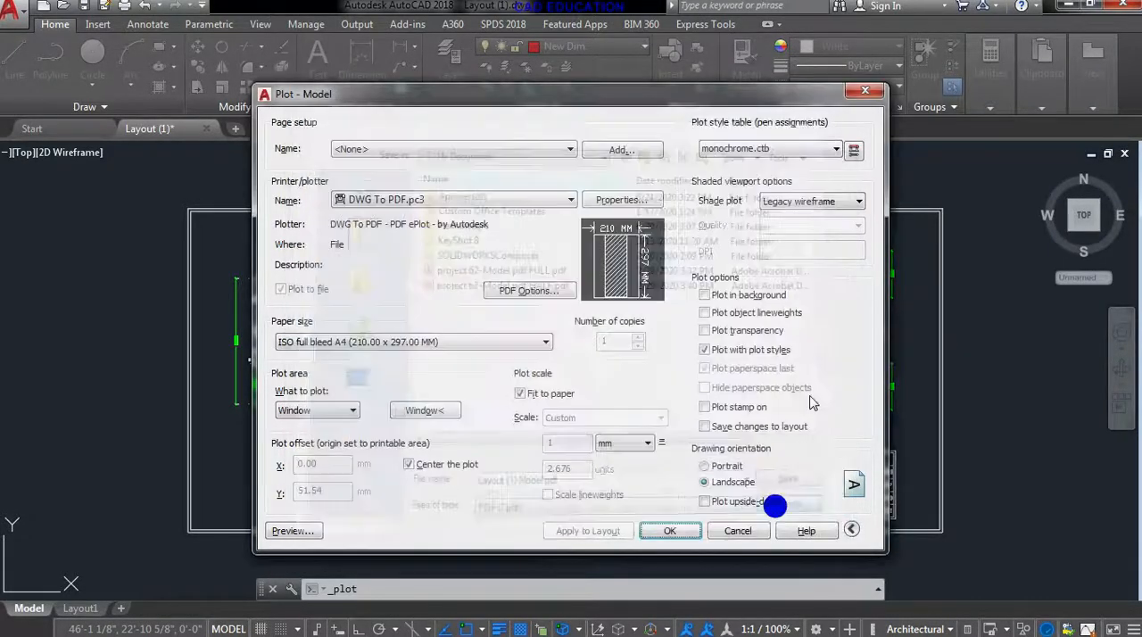
pyautogui.click(862, 92)
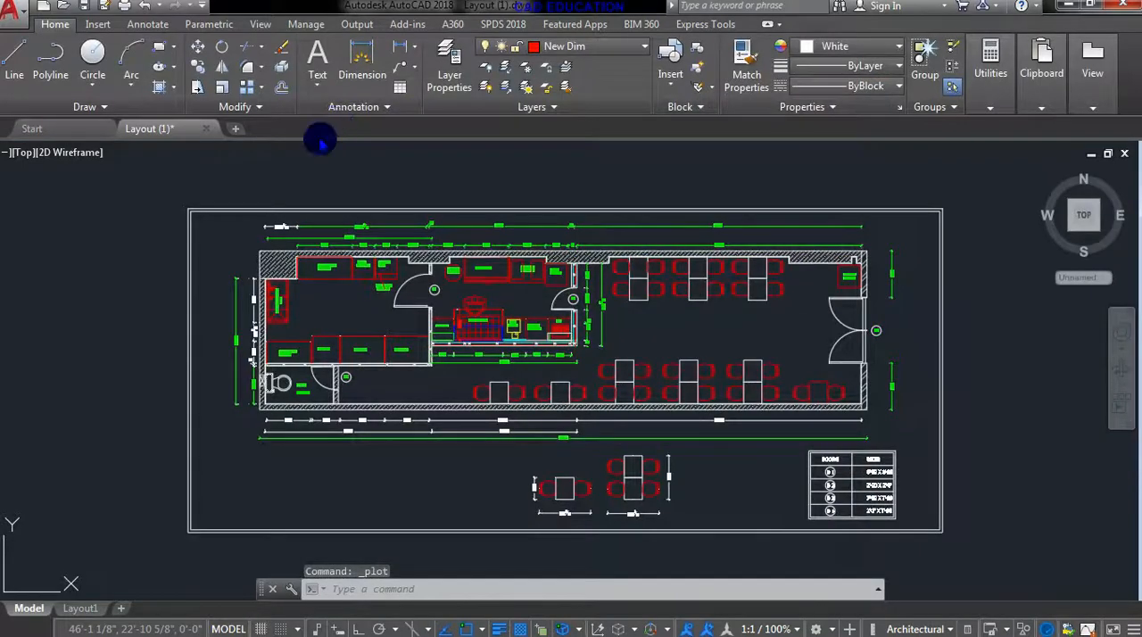
# - Create a new page setup named "page setup 1" based on the model's settings and leave the Page Setup Manager
pyautogui.click(359, 24)
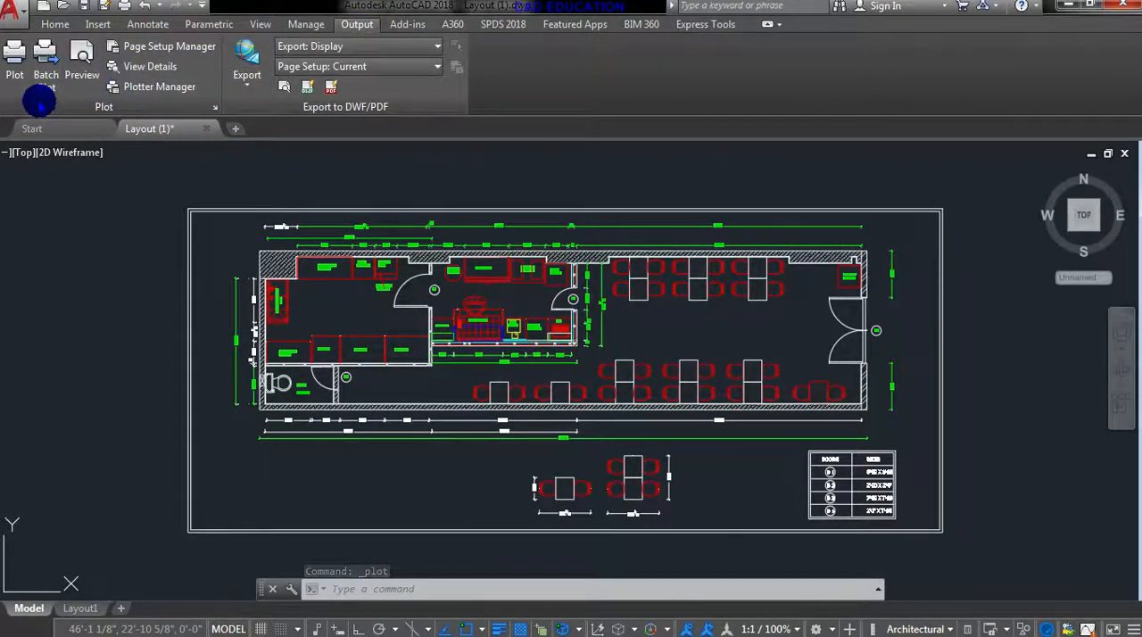
pyautogui.click(188, 51)
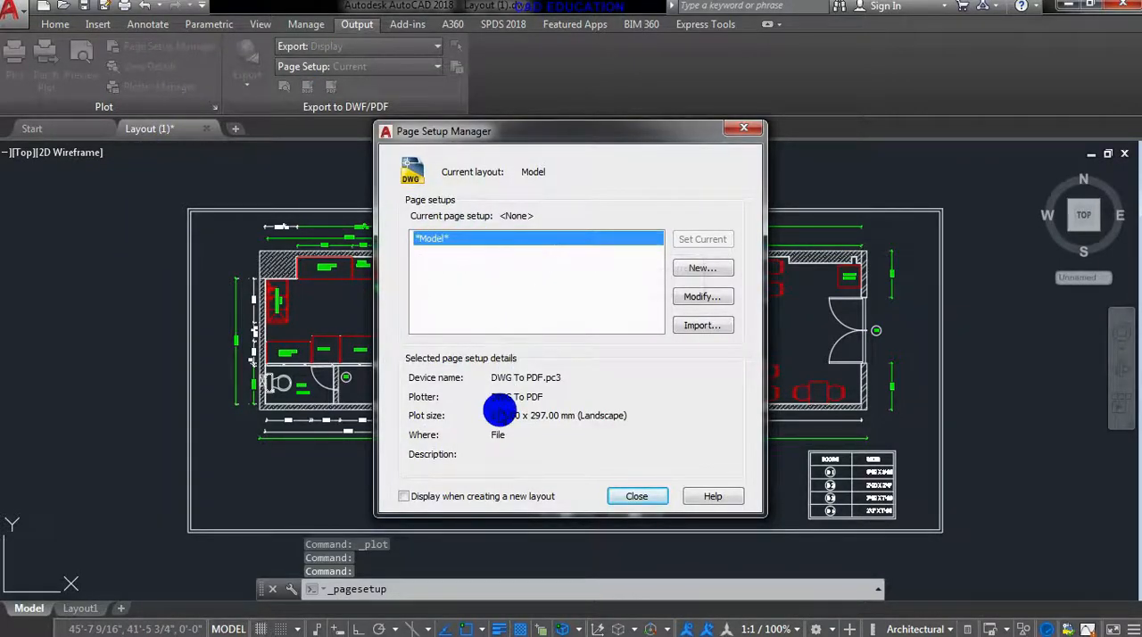
pyautogui.click(702, 268)
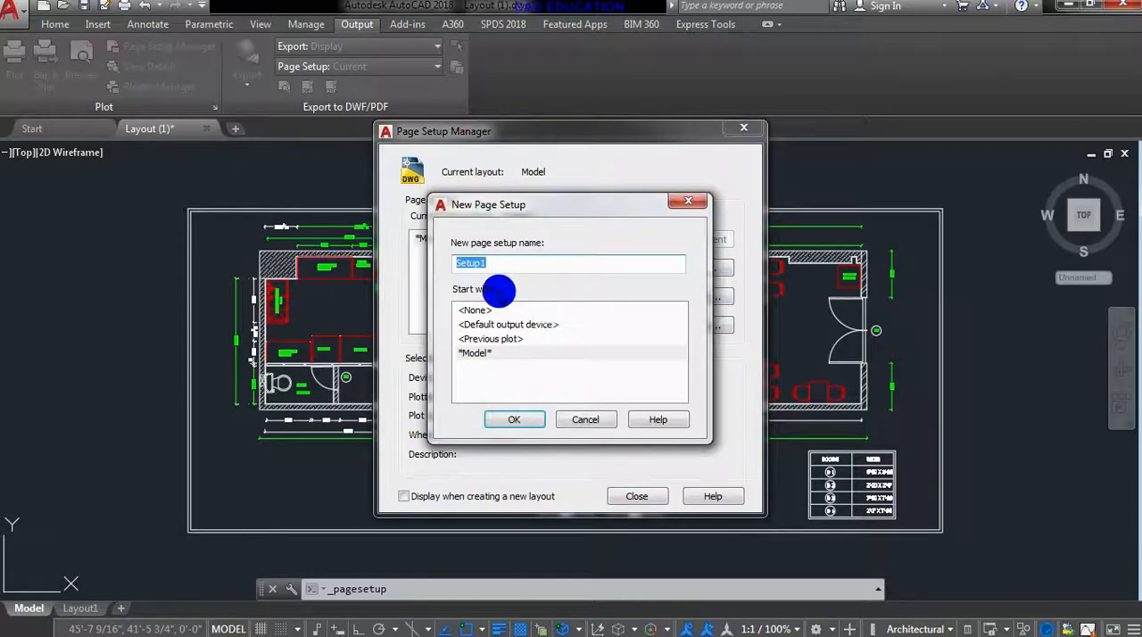
pyautogui.moveTo(496, 266); pyautogui.dragTo(452, 267)
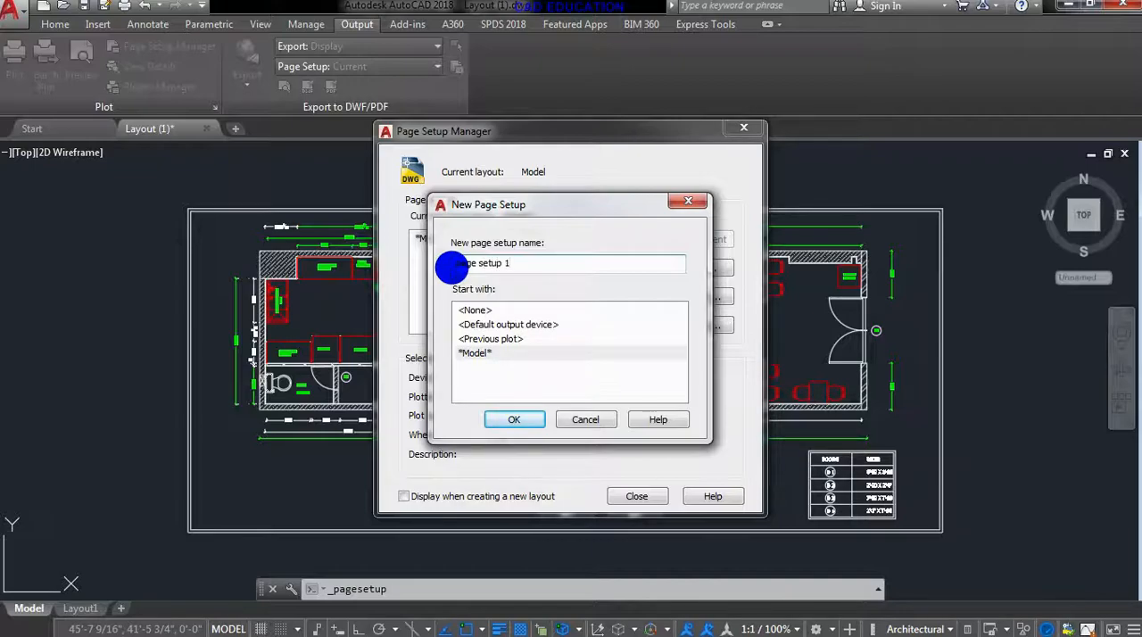
pyautogui.click(508, 419)
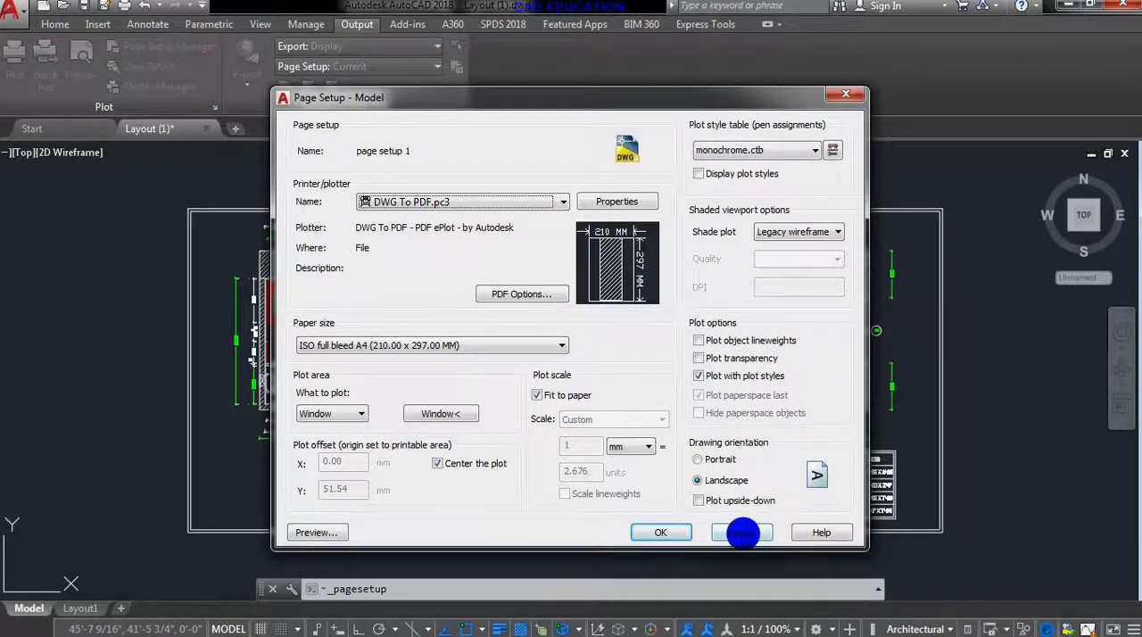
pyautogui.click(741, 533)
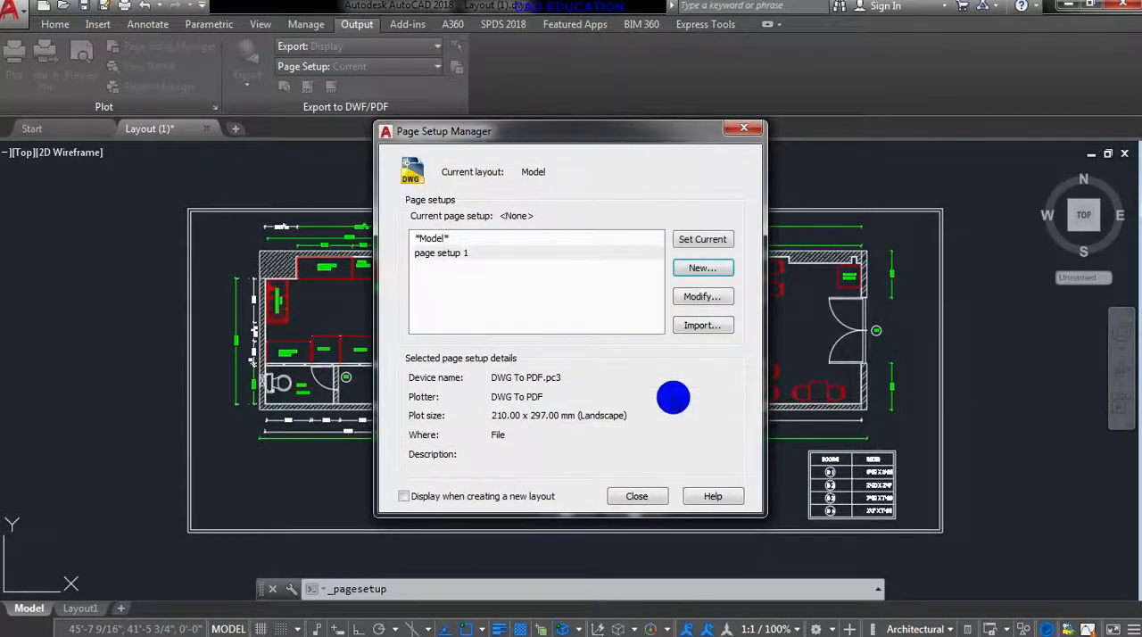
pyautogui.click(651, 496)
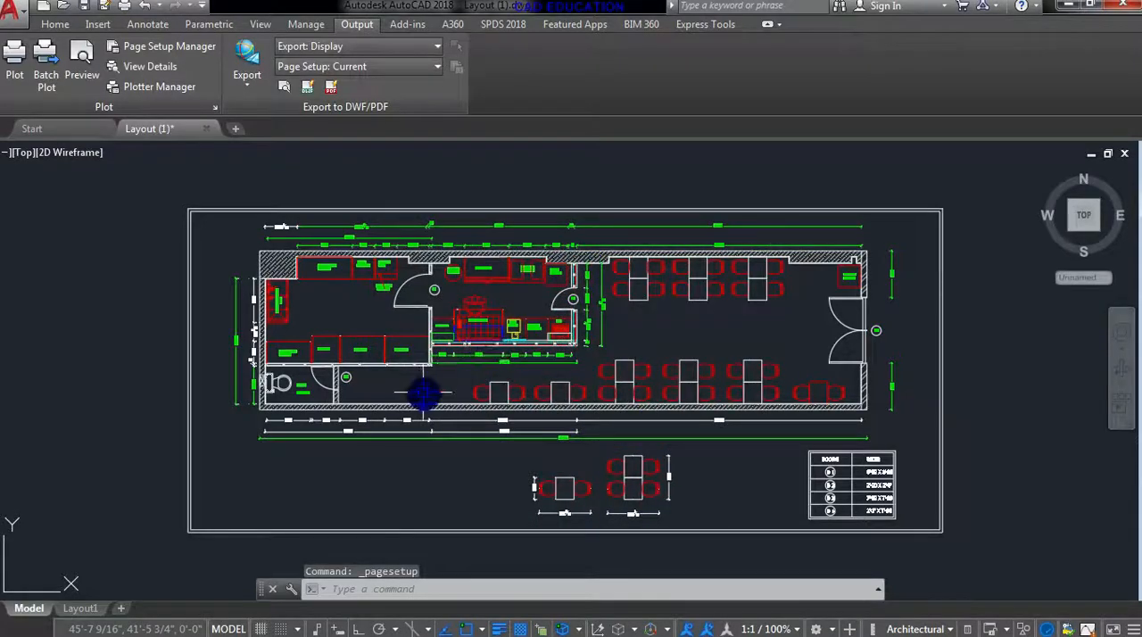
# - Start plotting the model and apply the saved "page setup 1" page setup
pyautogui.hotkey('ctrl', 'p')
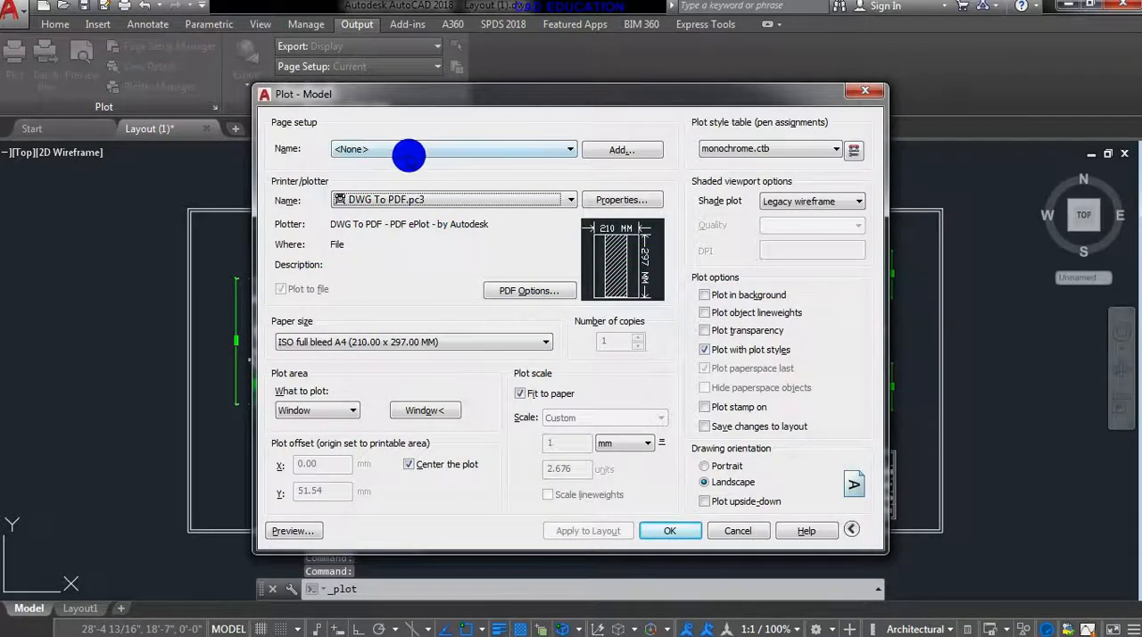
pyautogui.click(408, 150)
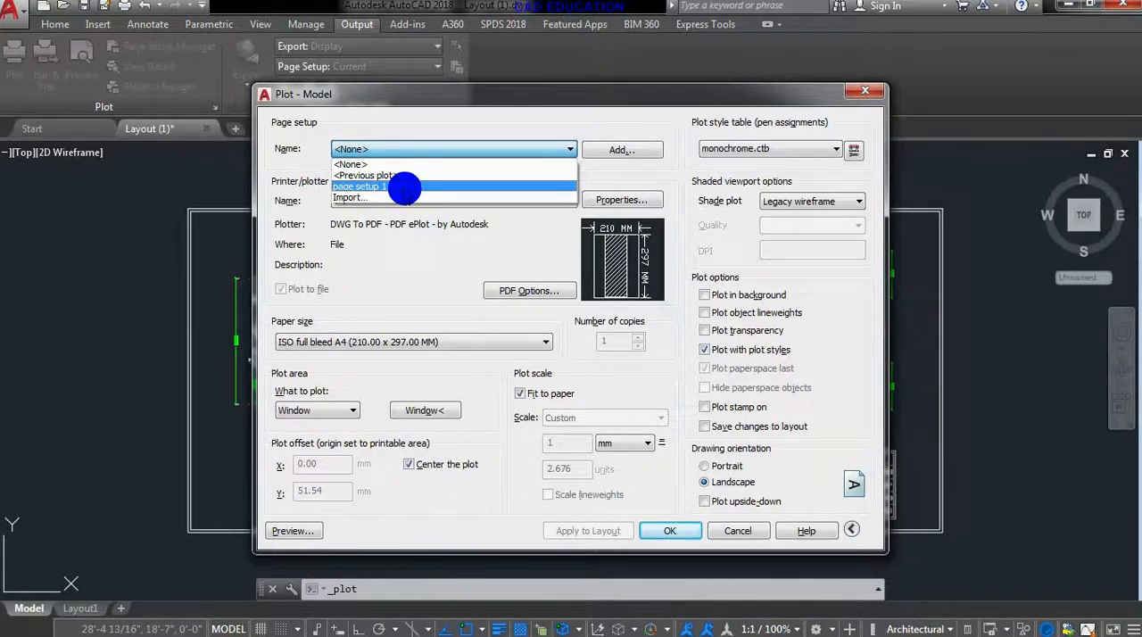
pyautogui.click(404, 187)
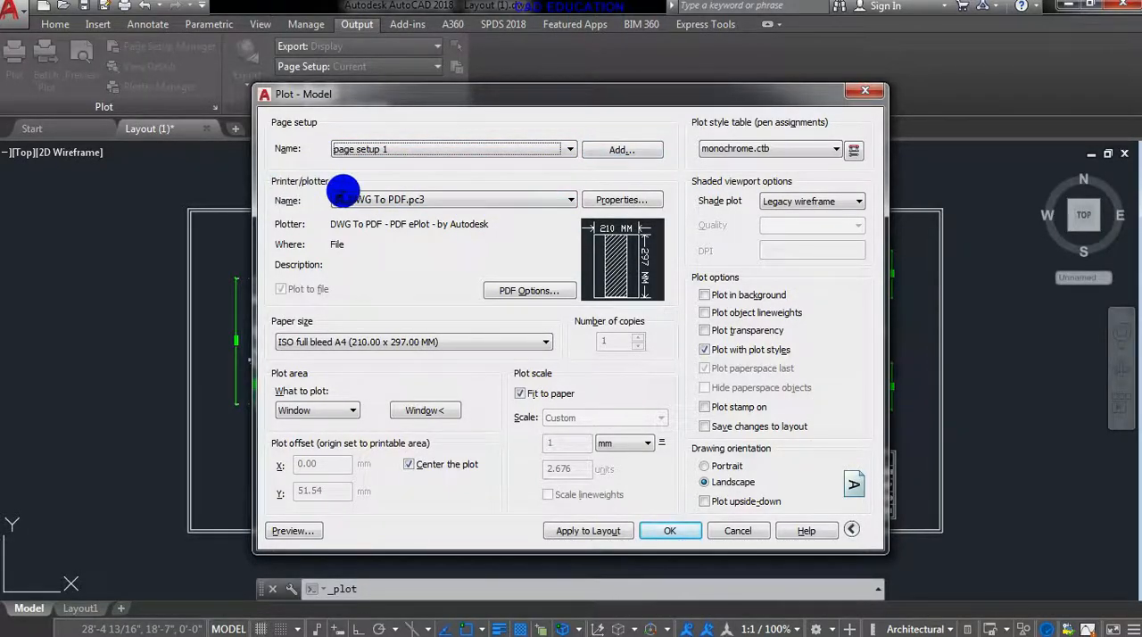
pyautogui.click(468, 204)
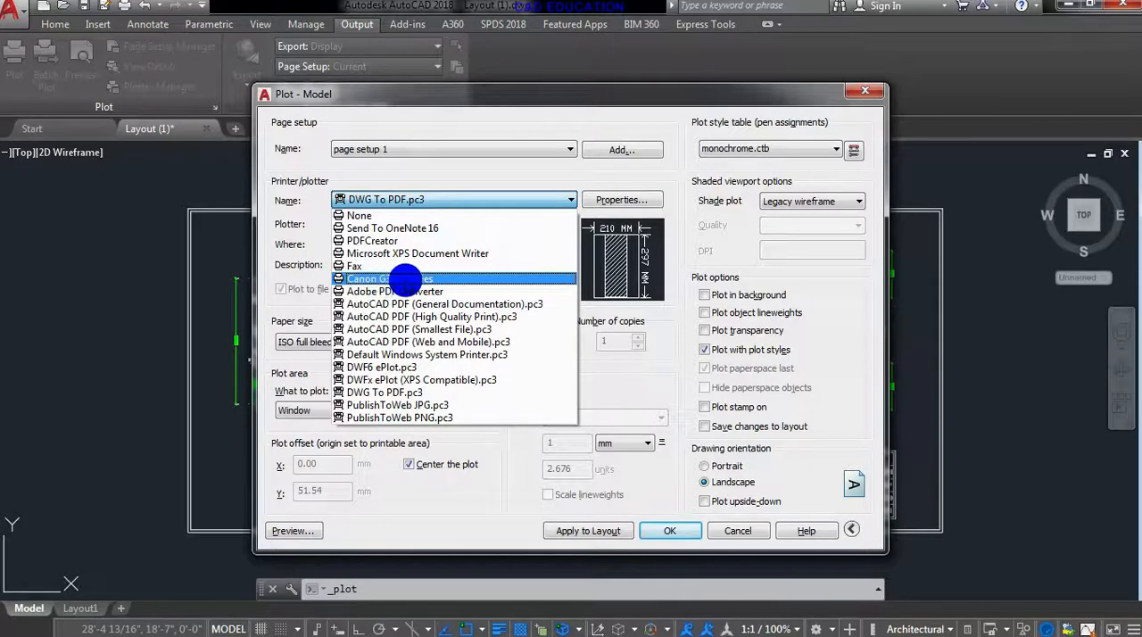
pyautogui.click(438, 282)
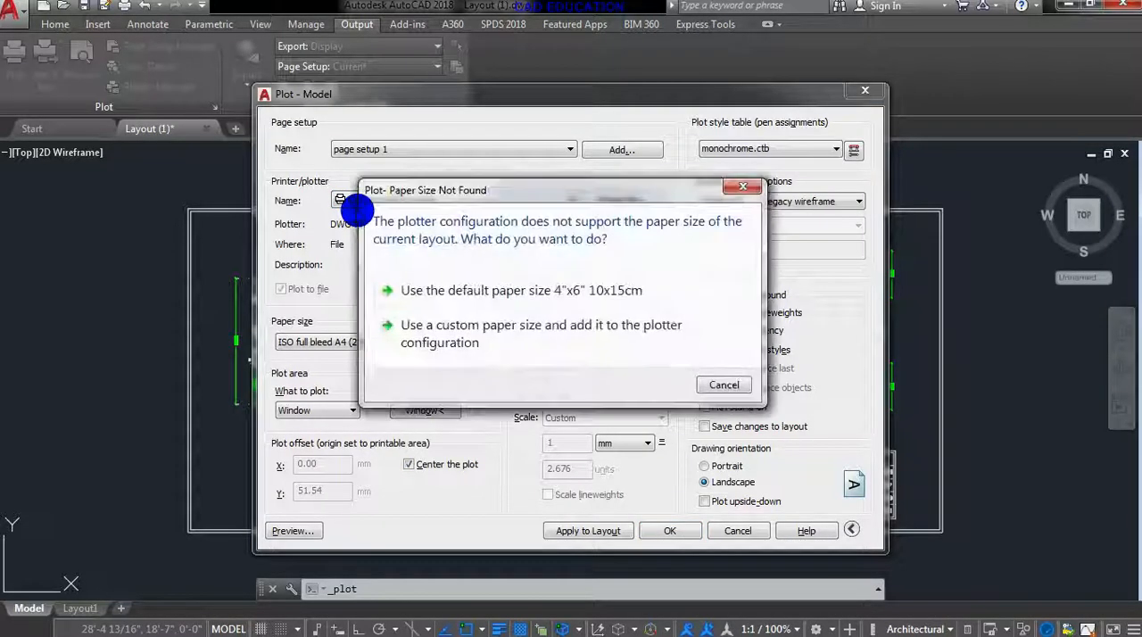
pyautogui.click(743, 187)
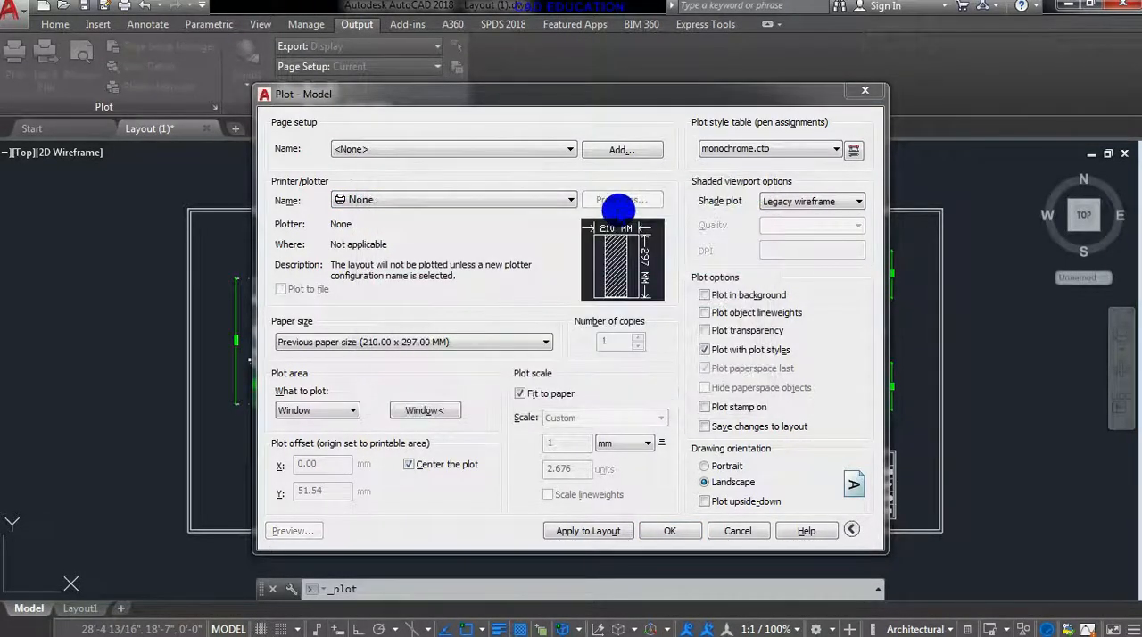
# - Select the AutoCAD PDF (High Quality Print).pc3 plotter and set its PDF vector quality to 2400 dpi
pyautogui.click(518, 204)
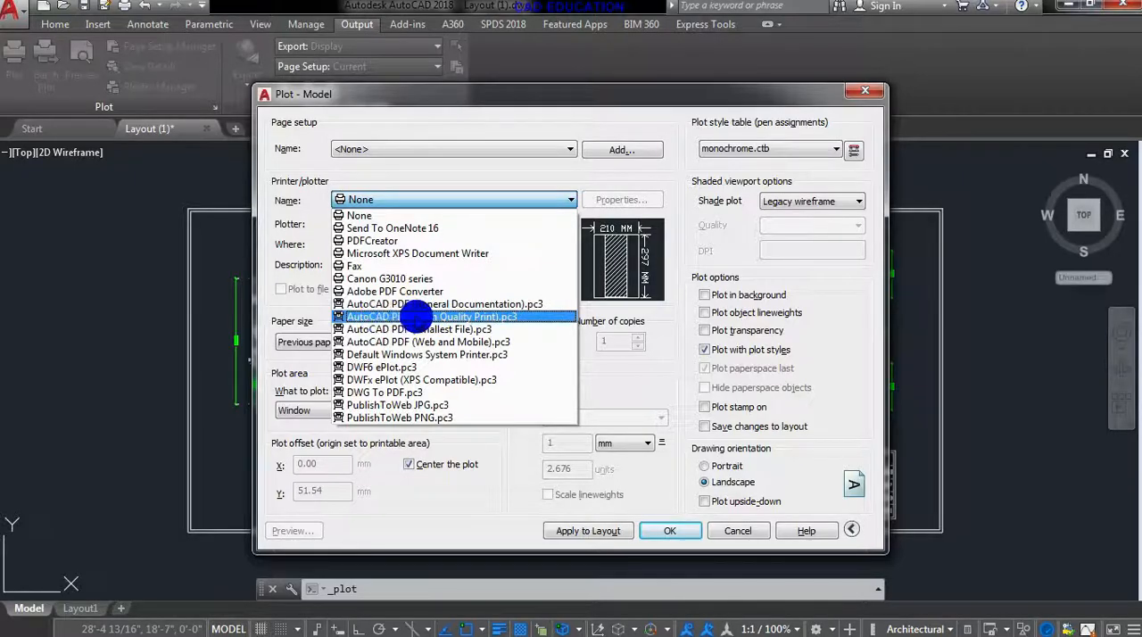
pyautogui.click(416, 317)
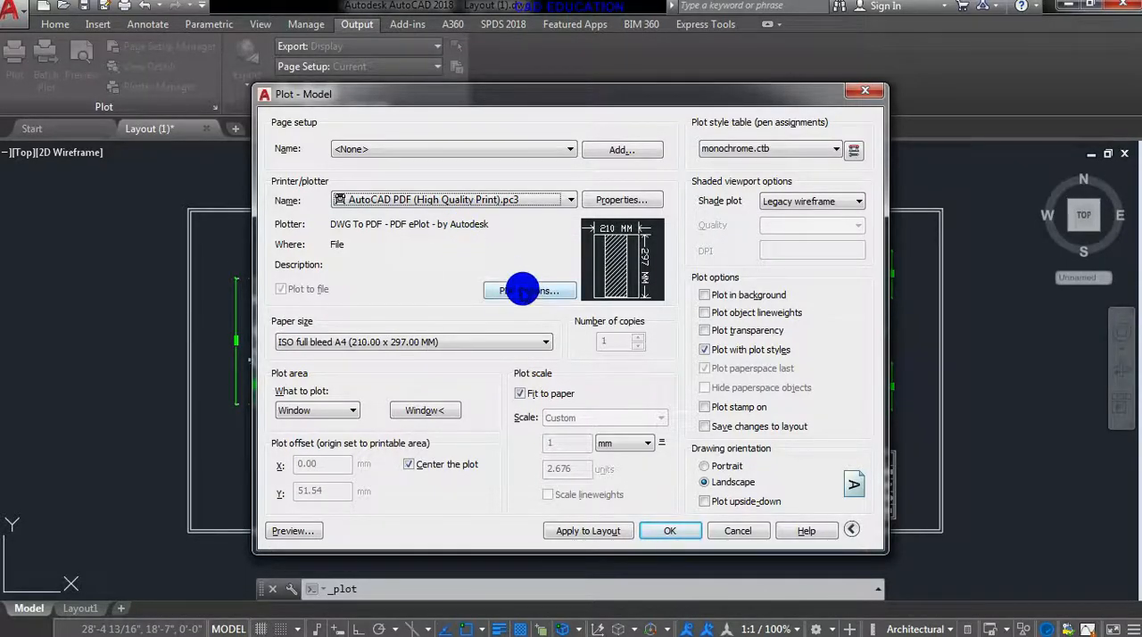
pyautogui.click(523, 290)
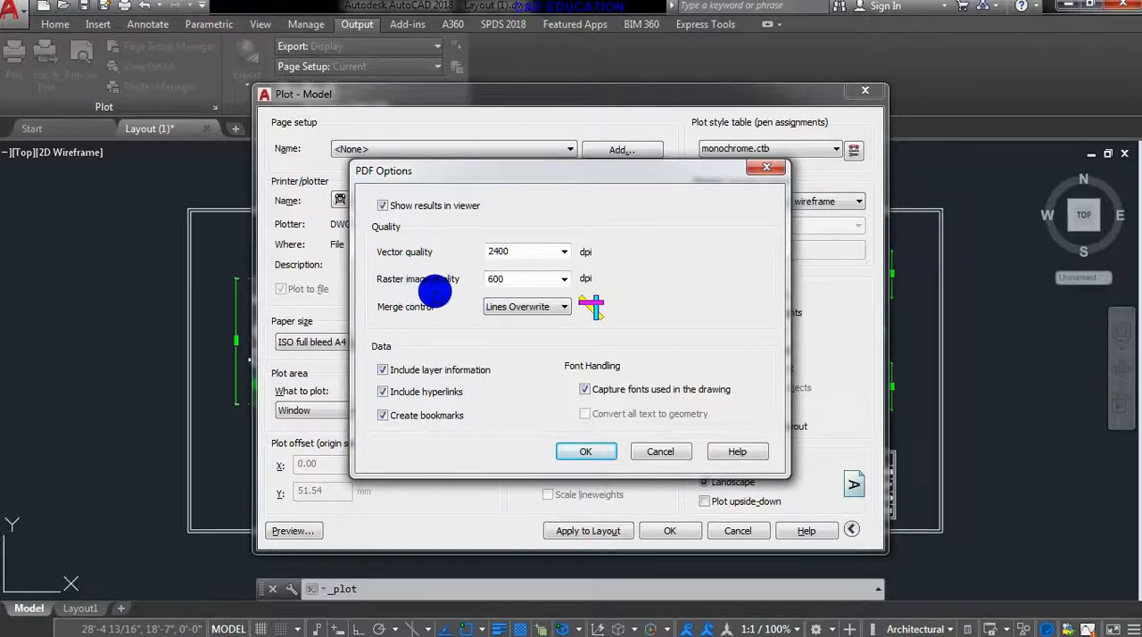
pyautogui.click(564, 253)
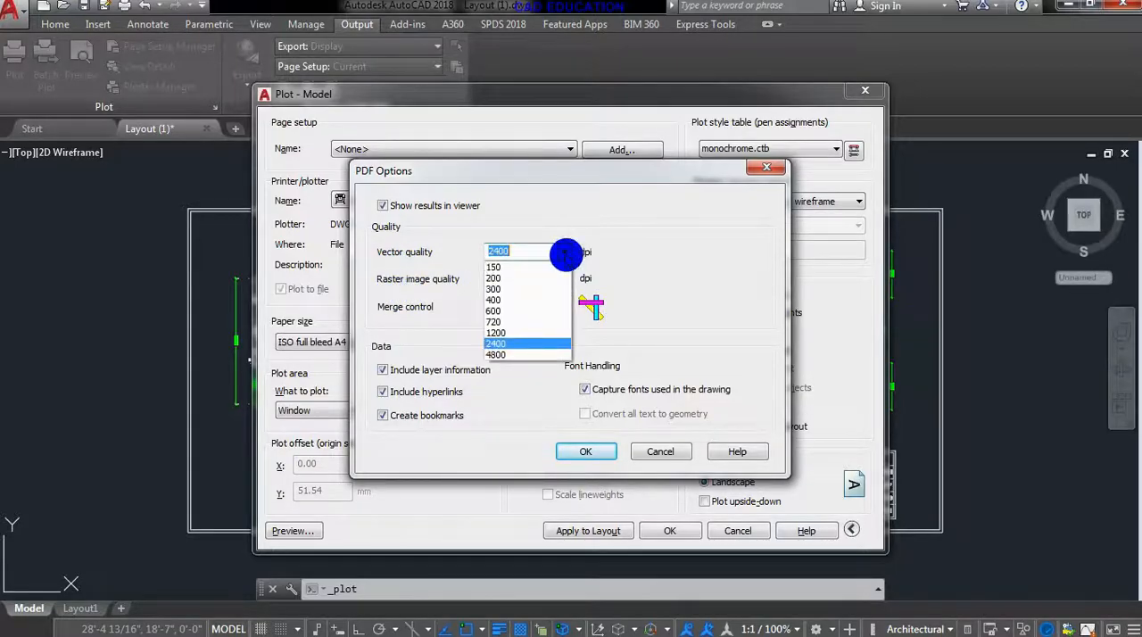
pyautogui.click(527, 340)
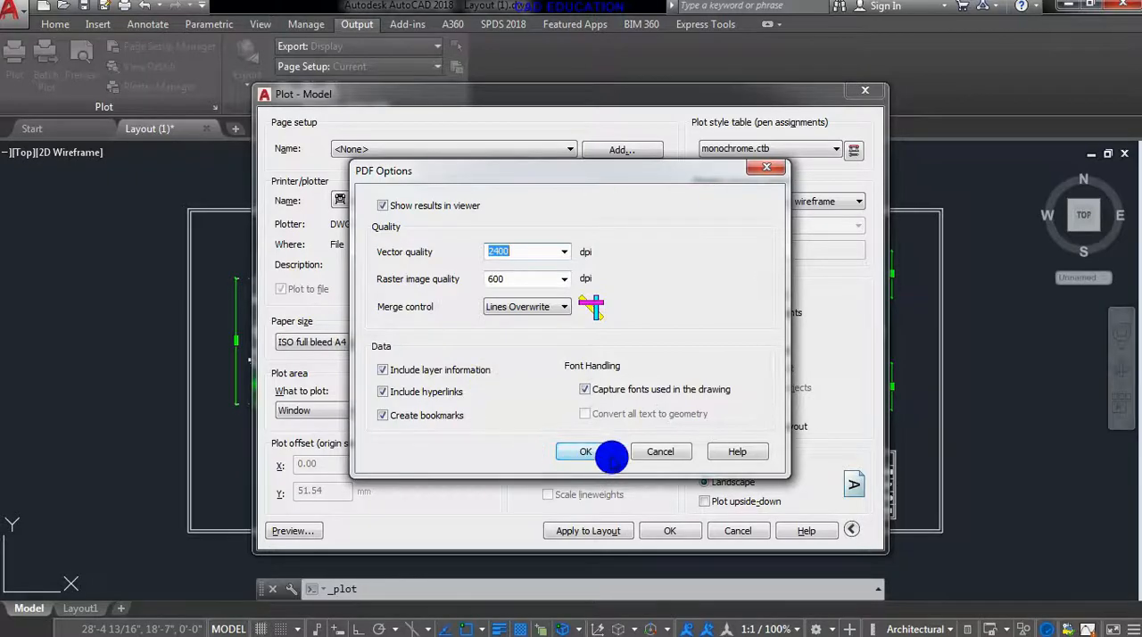
pyautogui.click(604, 454)
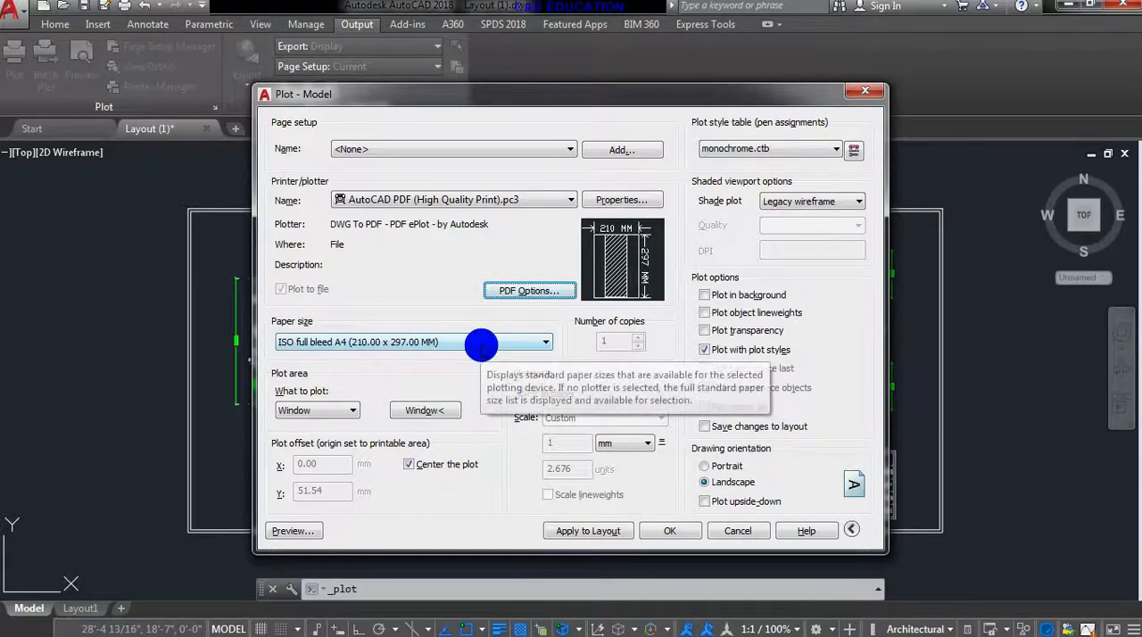
# - Set the paper size to ISO full bleed A4 (297.00 x 210.00 MM)
pyautogui.click(480, 347)
pyautogui.scroll(10, 459, 247)
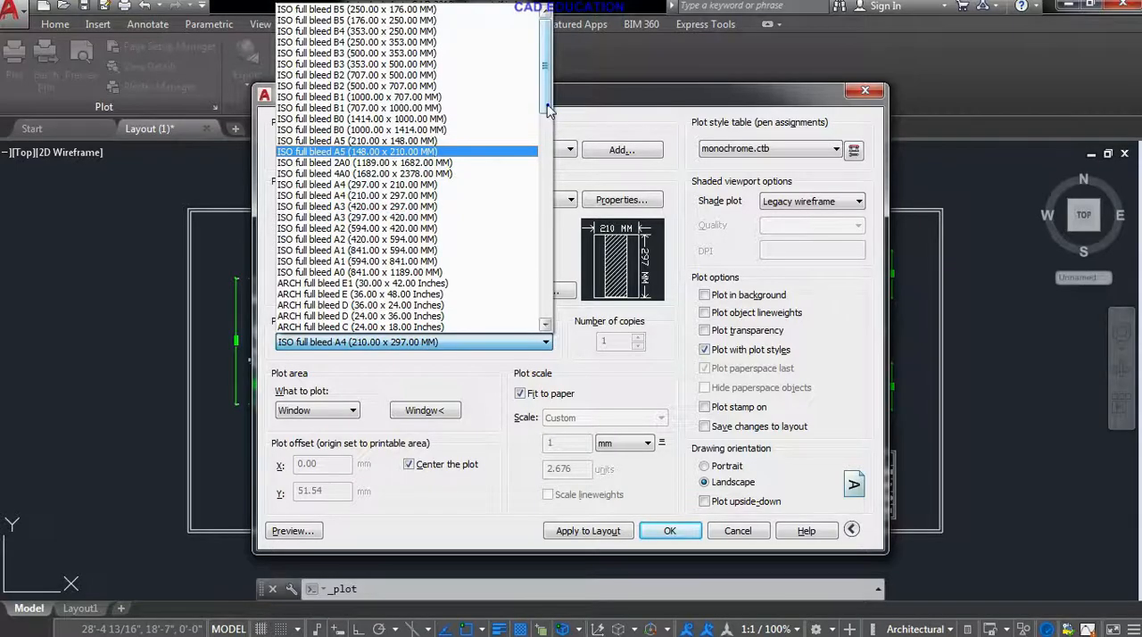
pyautogui.moveTo(548, 105); pyautogui.dragTo(547, 111)
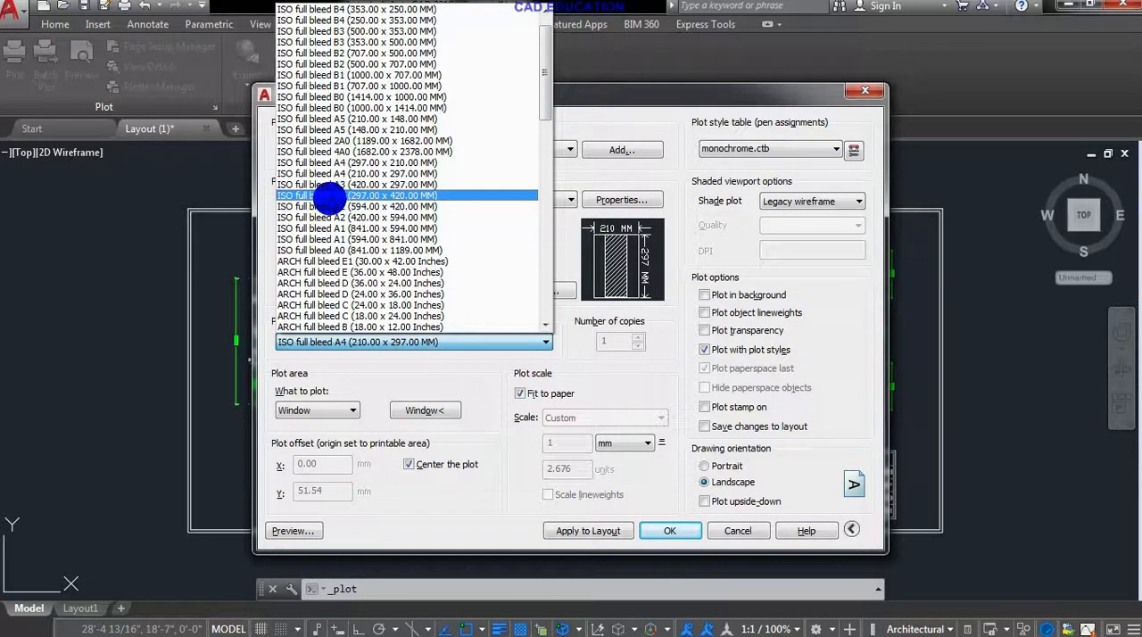
pyautogui.scroll(-7, 416, 225)
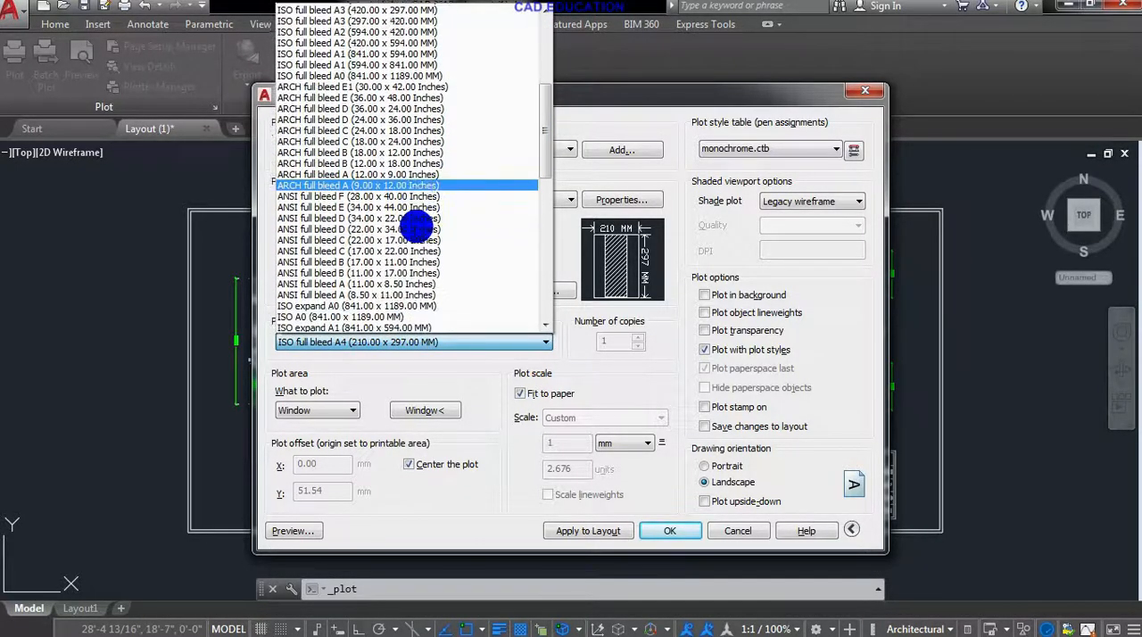
pyautogui.scroll(-2, 416, 225)
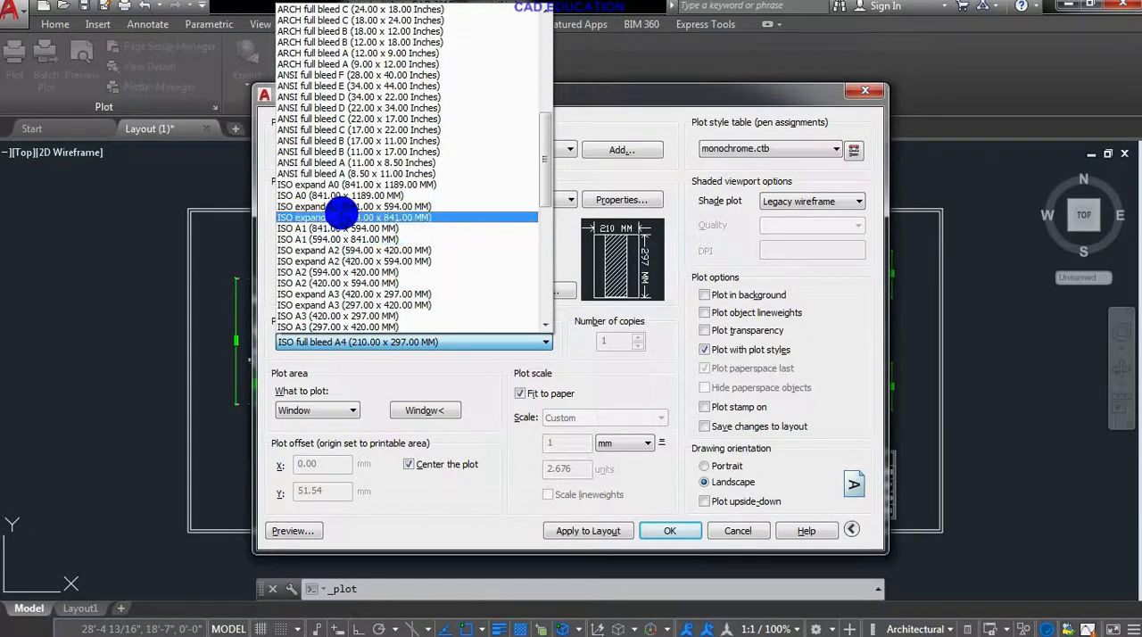
pyautogui.scroll(-2, 331, 217)
pyautogui.scroll(-2, 342, 215)
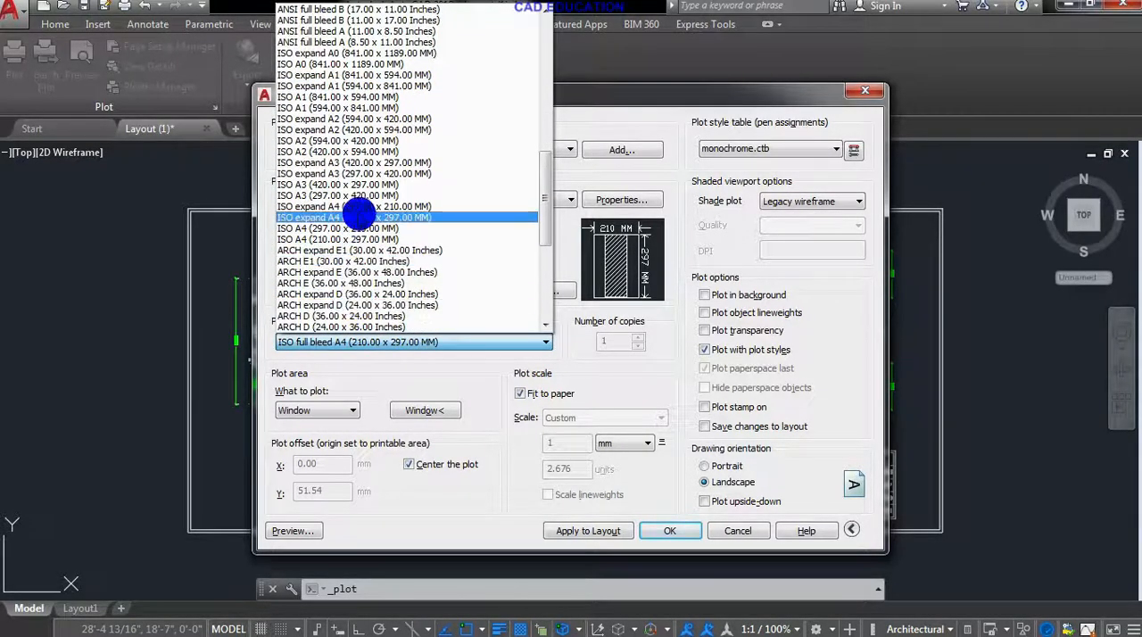
pyautogui.scroll(10, 372, 177)
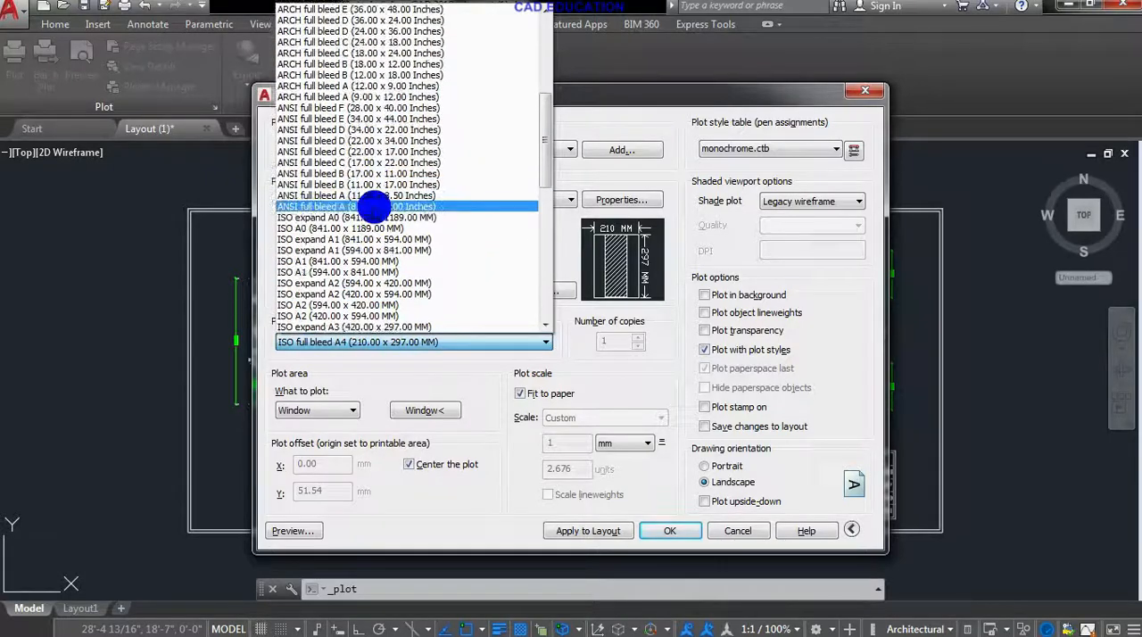
pyautogui.scroll(4, 373, 207)
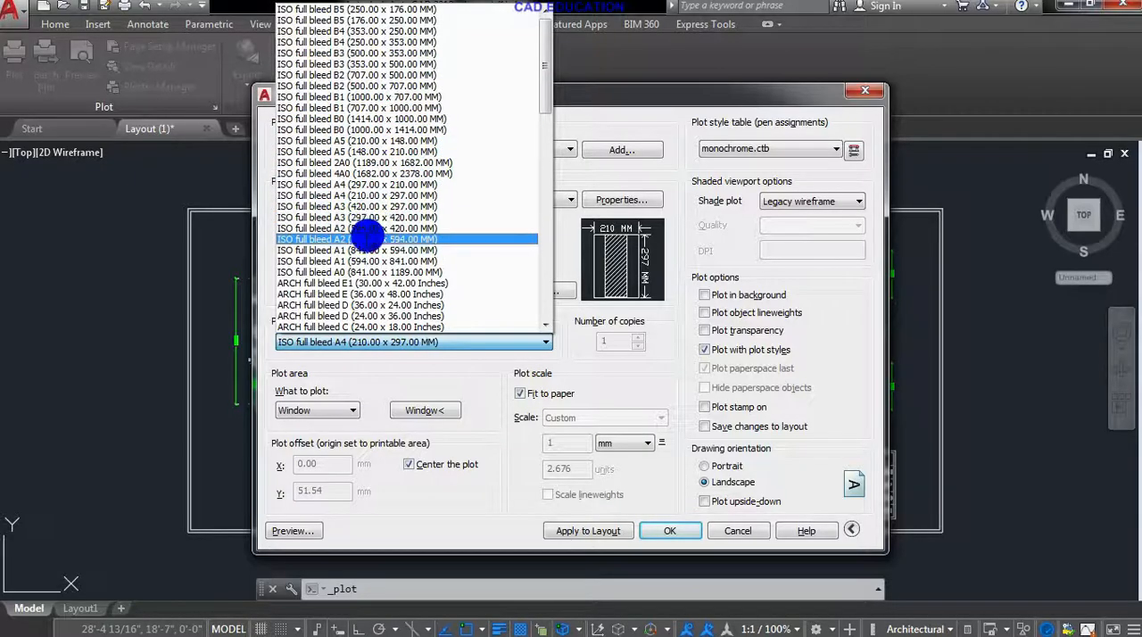
pyautogui.click(369, 184)
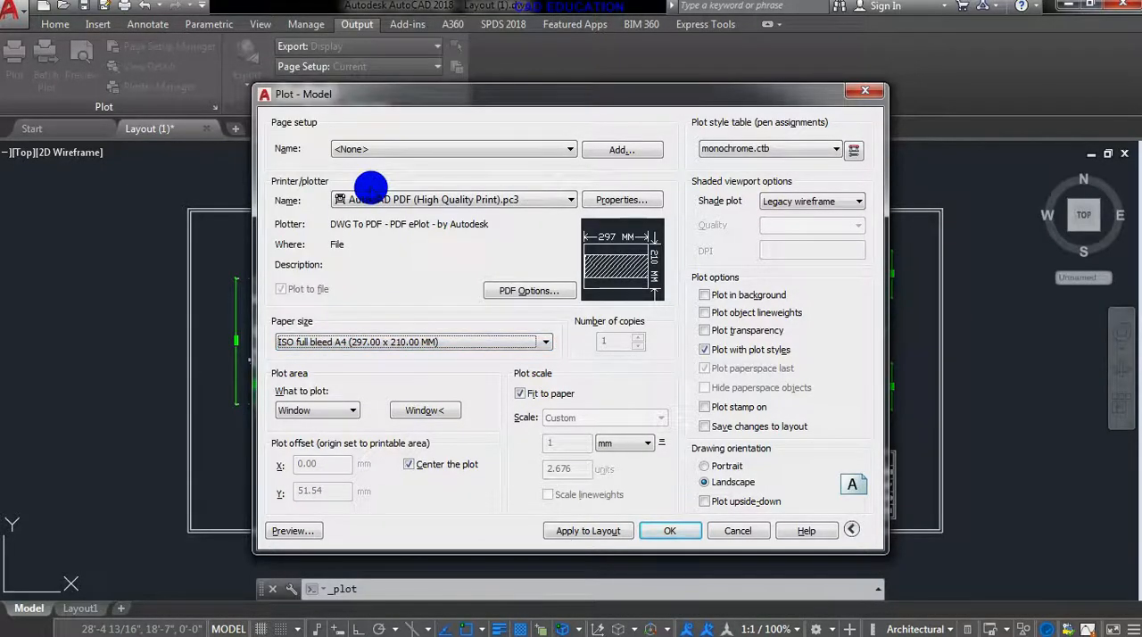
# - Preview the plot on the landscape A4 sheet and return to the plot settings
pyautogui.moveTo(591, 254)
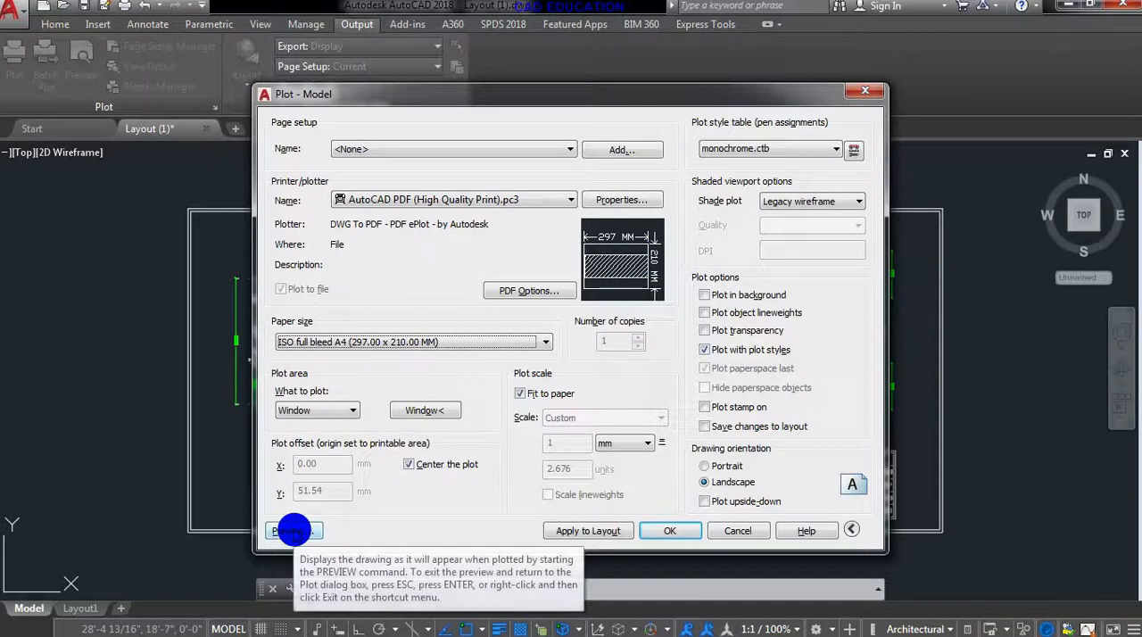
pyautogui.click(293, 531)
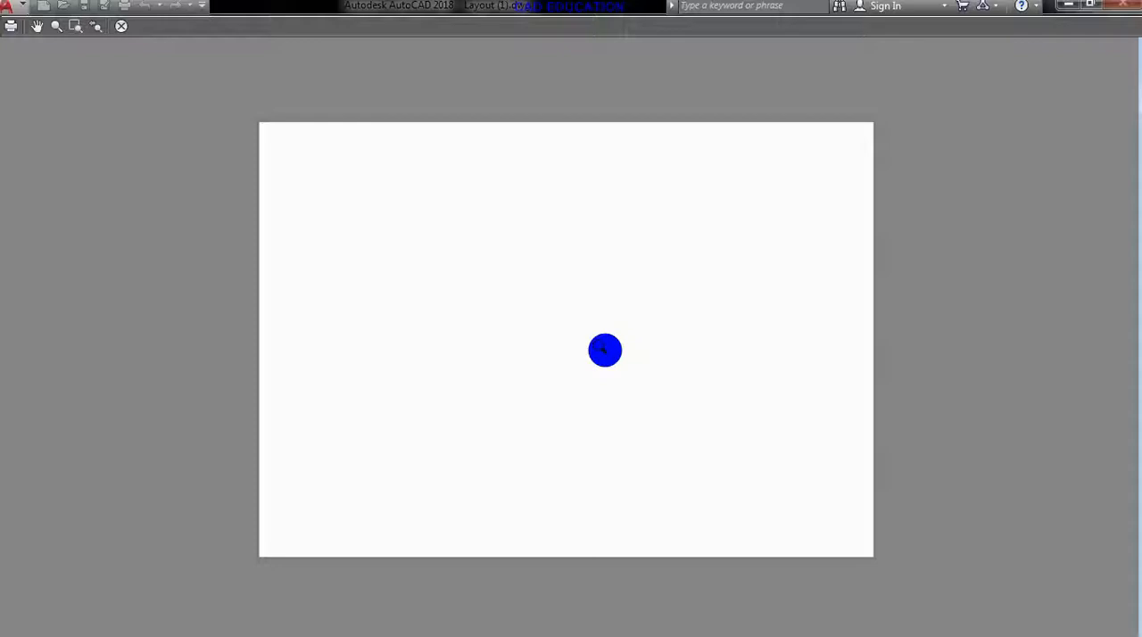
pyautogui.click(120, 26)
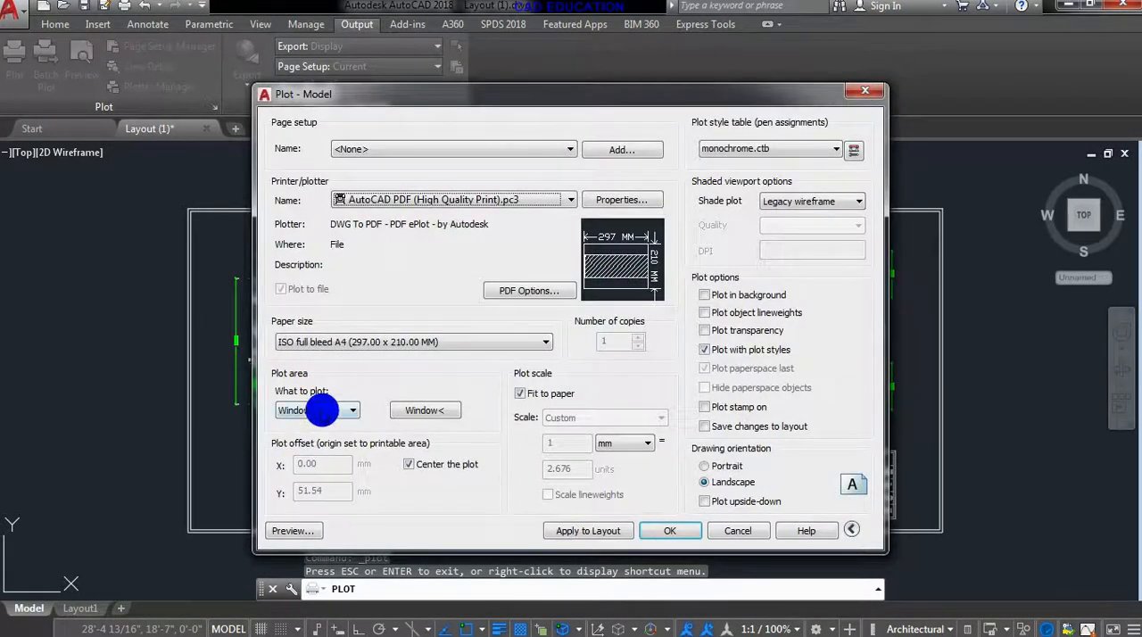
# - Define the plot area as a window around the floor plan's outer border and preview the plot
pyautogui.click(323, 412)
pyautogui.click(408, 411)
pyautogui.click(408, 412)
pyautogui.click(188, 211)
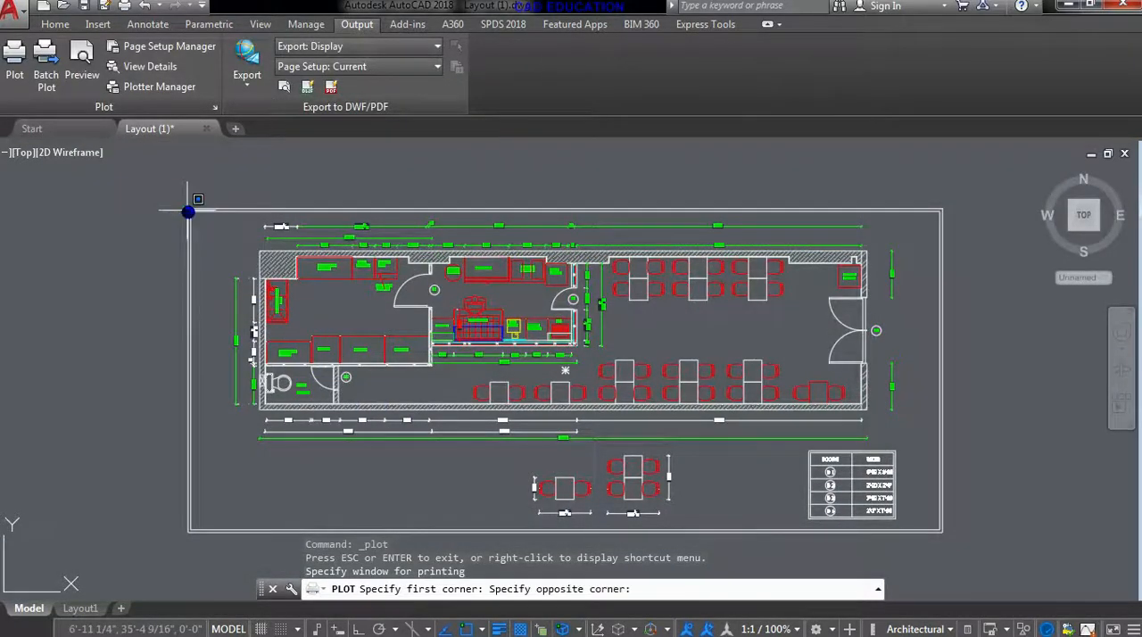
pyautogui.click(946, 533)
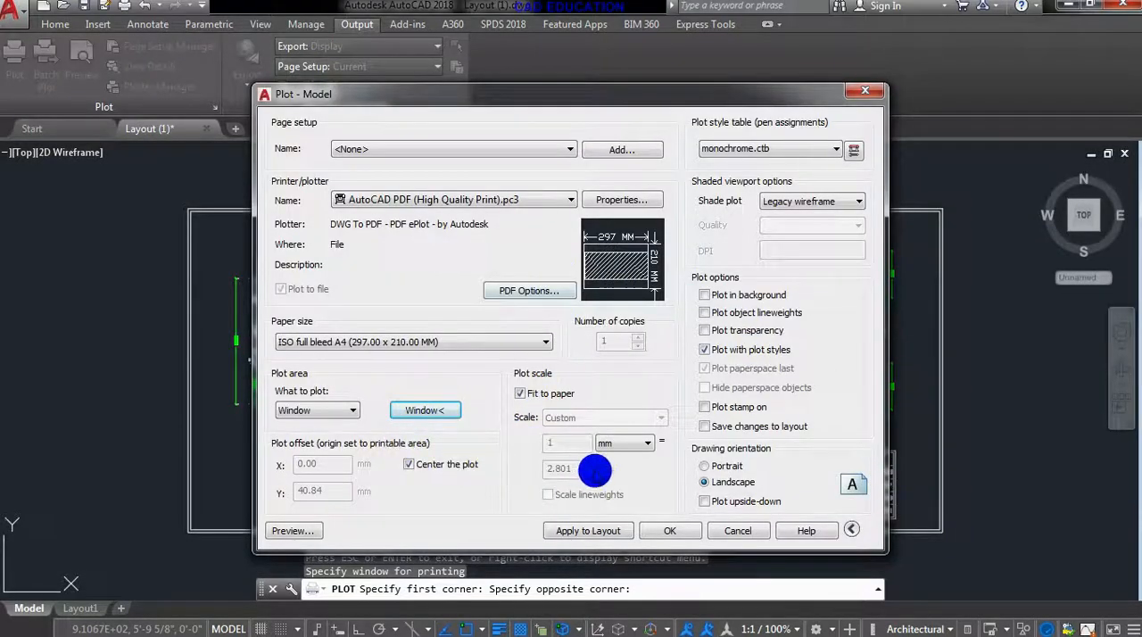
pyautogui.click(286, 532)
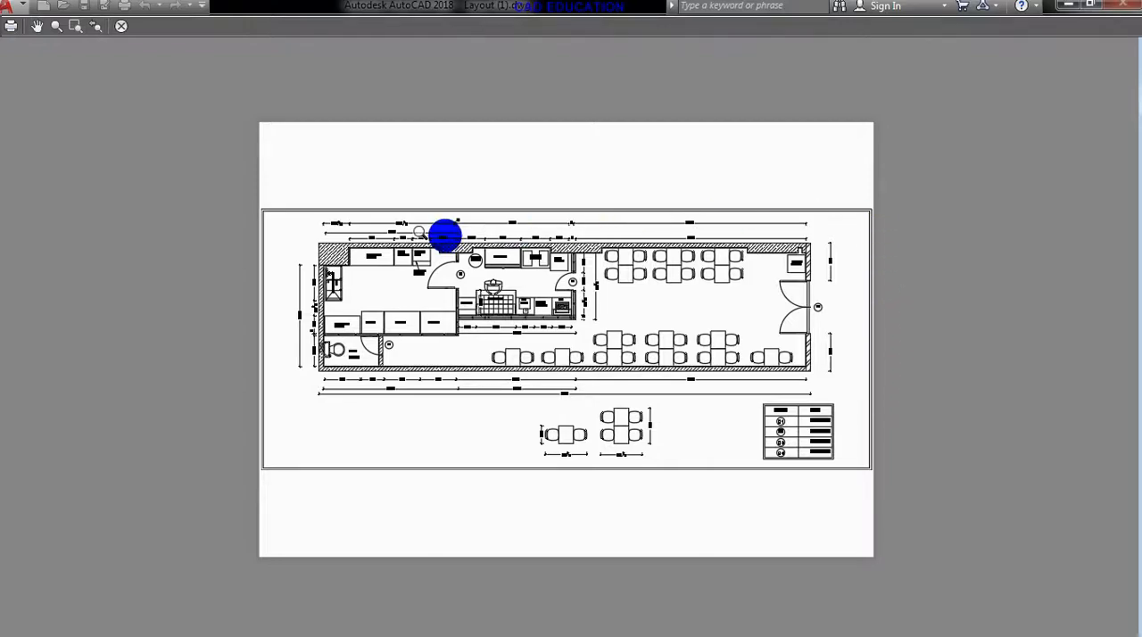
pyautogui.click(122, 27)
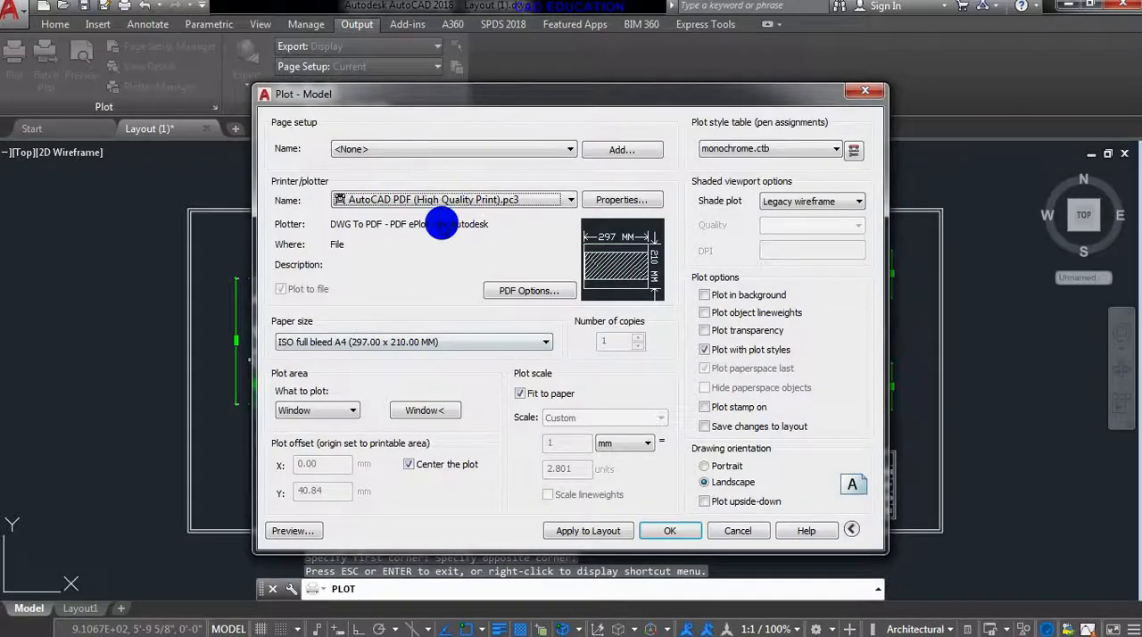
# - Try the ISO A4 (297.00 x 210.00 MM) paper size and preview the windowed floor plan on it
pyautogui.click(429, 342)
pyautogui.scroll(-5, 449, 216)
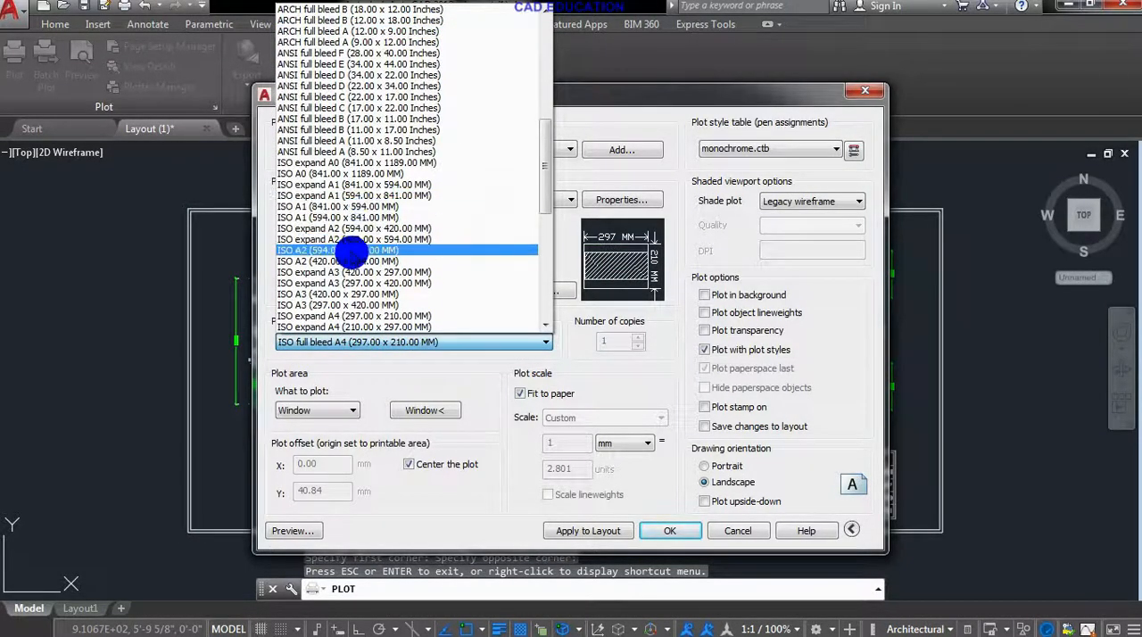
pyautogui.scroll(-1, 335, 290)
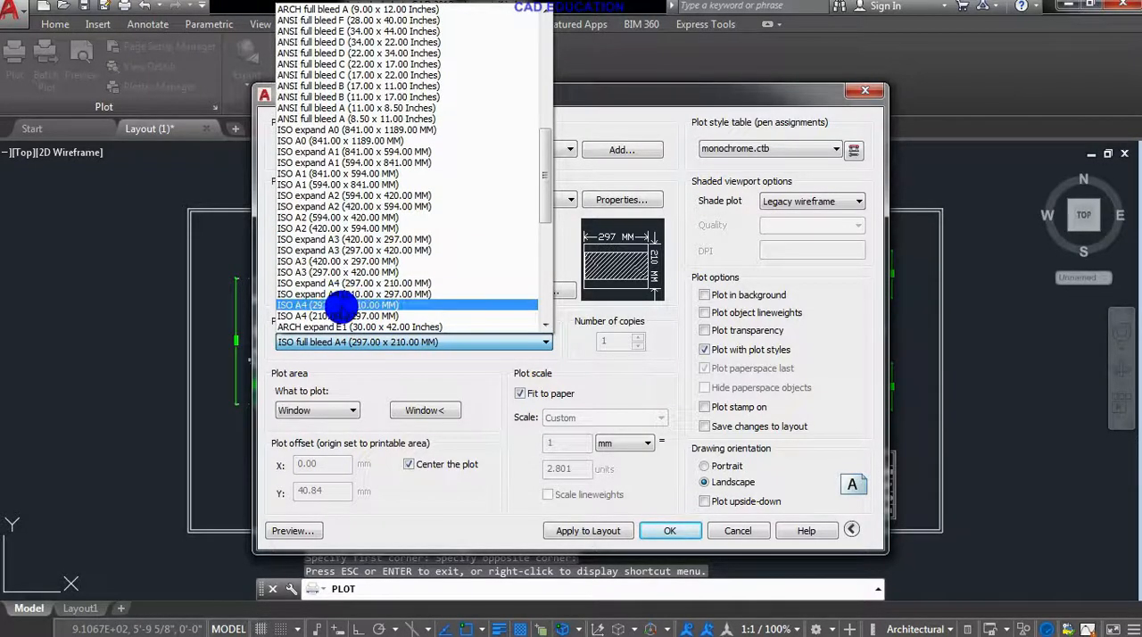
pyautogui.click(341, 305)
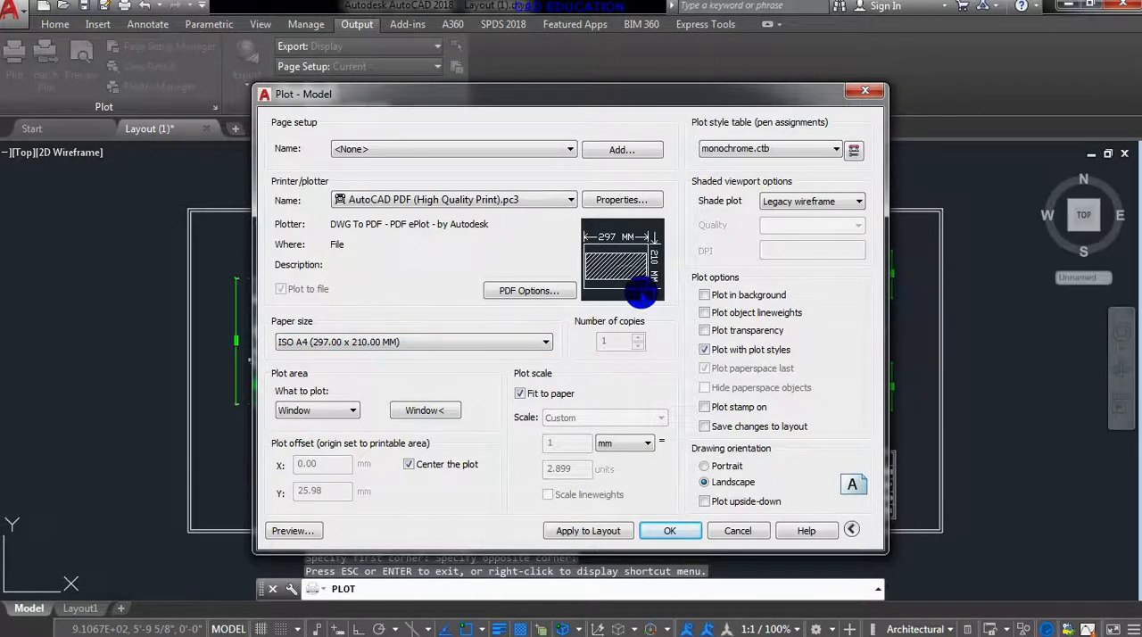
pyautogui.click(293, 531)
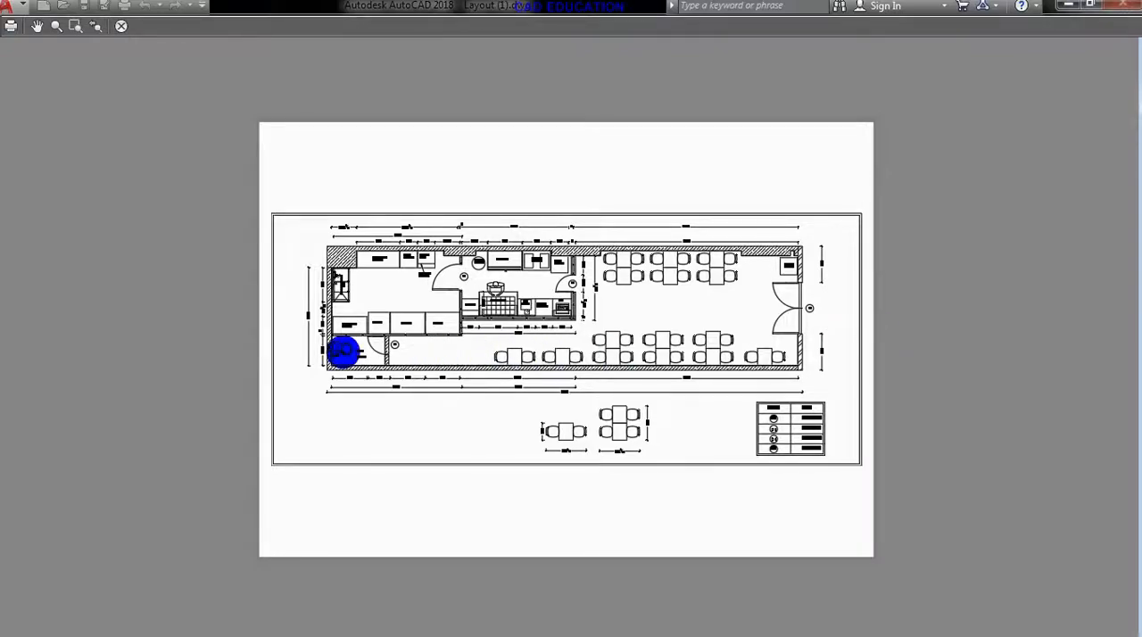
pyautogui.click(122, 29)
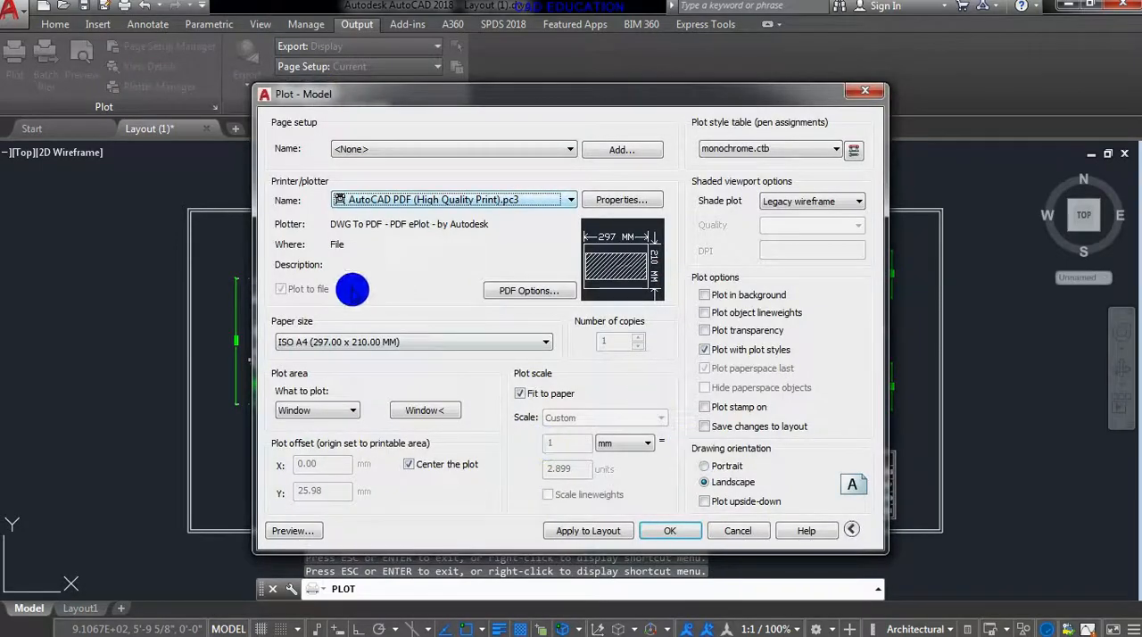
# - Switch the paper size back to ISO full bleed A4 (297.00 x 210.00 MM)
pyautogui.click(382, 341)
pyautogui.moveTo(546, 268); pyautogui.dragTo(555, 101)
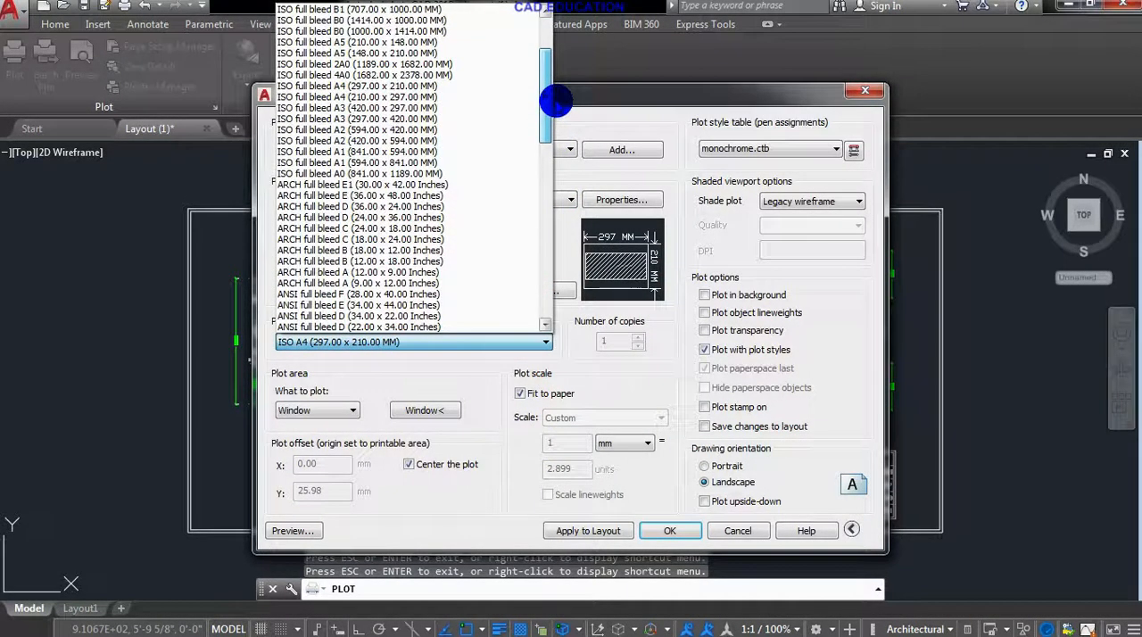
pyautogui.click(383, 87)
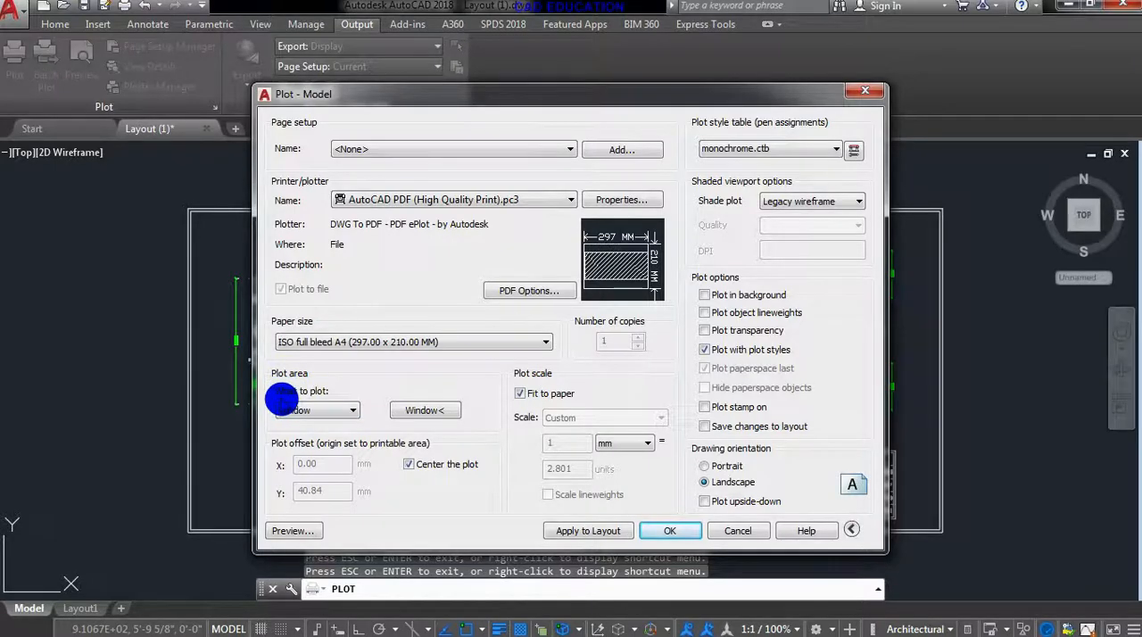
# - Set the plot area to Display and preview how the floor plan fits the sheet
pyautogui.click(334, 411)
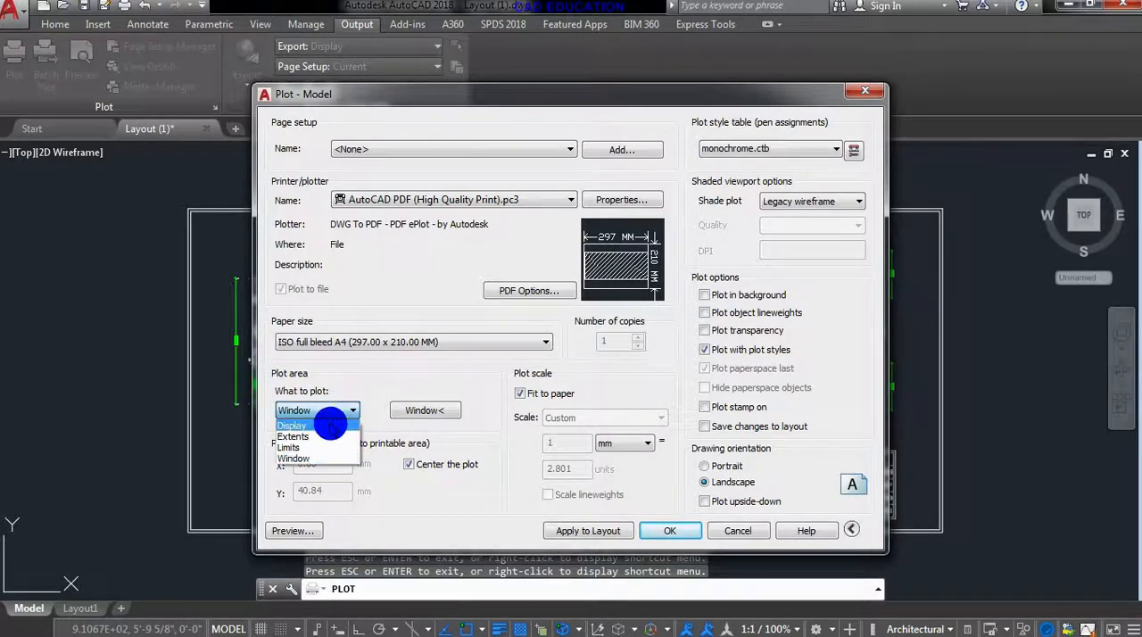
pyautogui.click(330, 426)
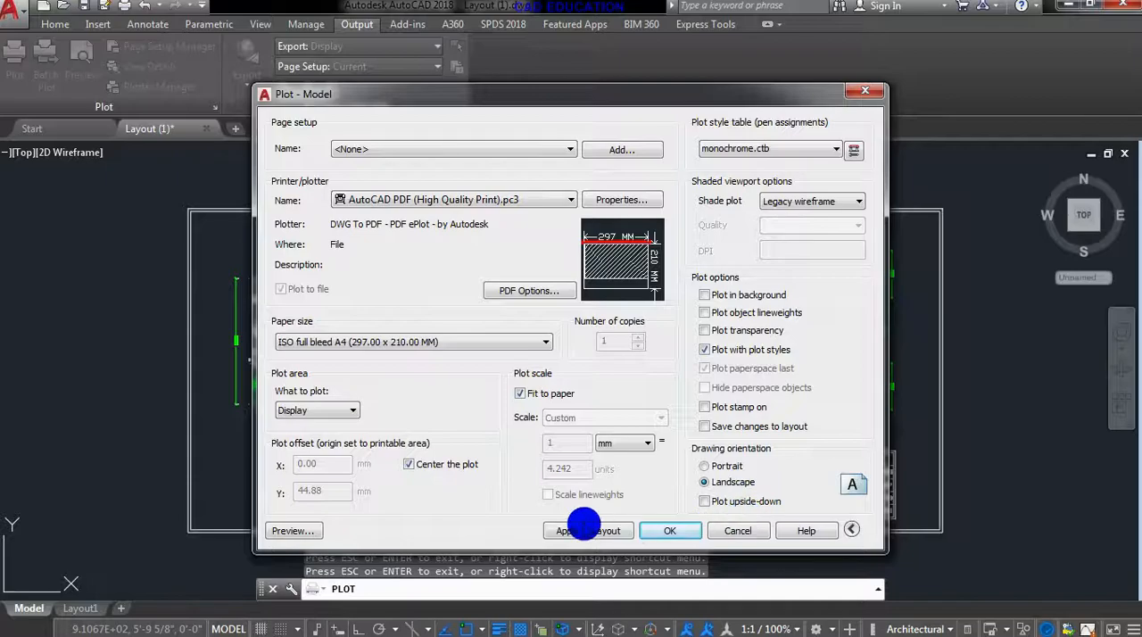
pyautogui.click(311, 530)
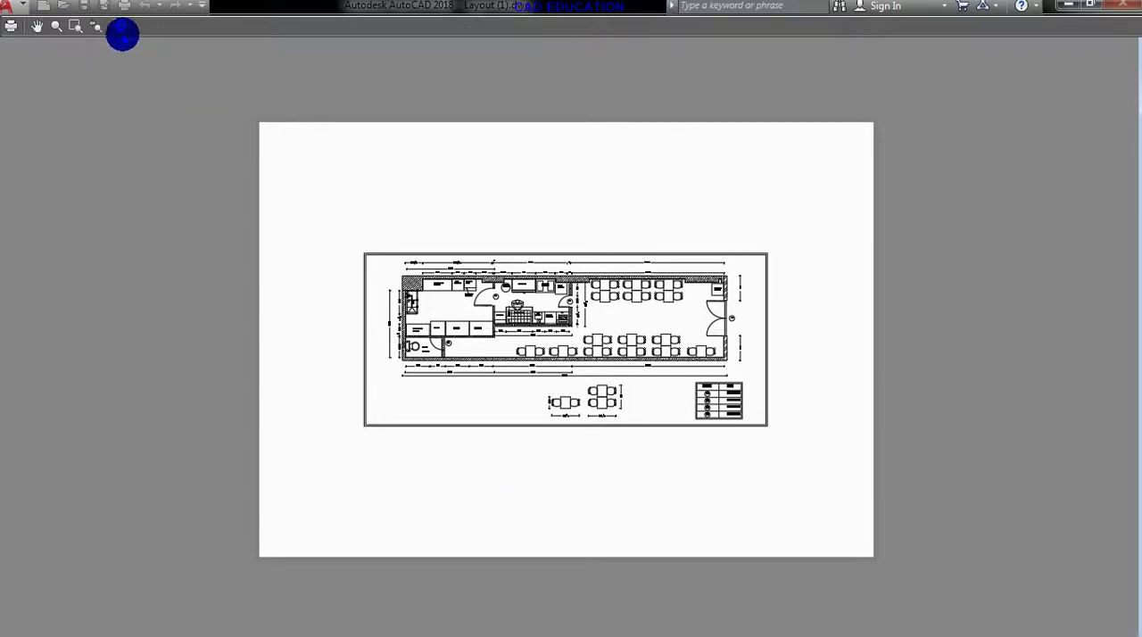
pyautogui.click(121, 25)
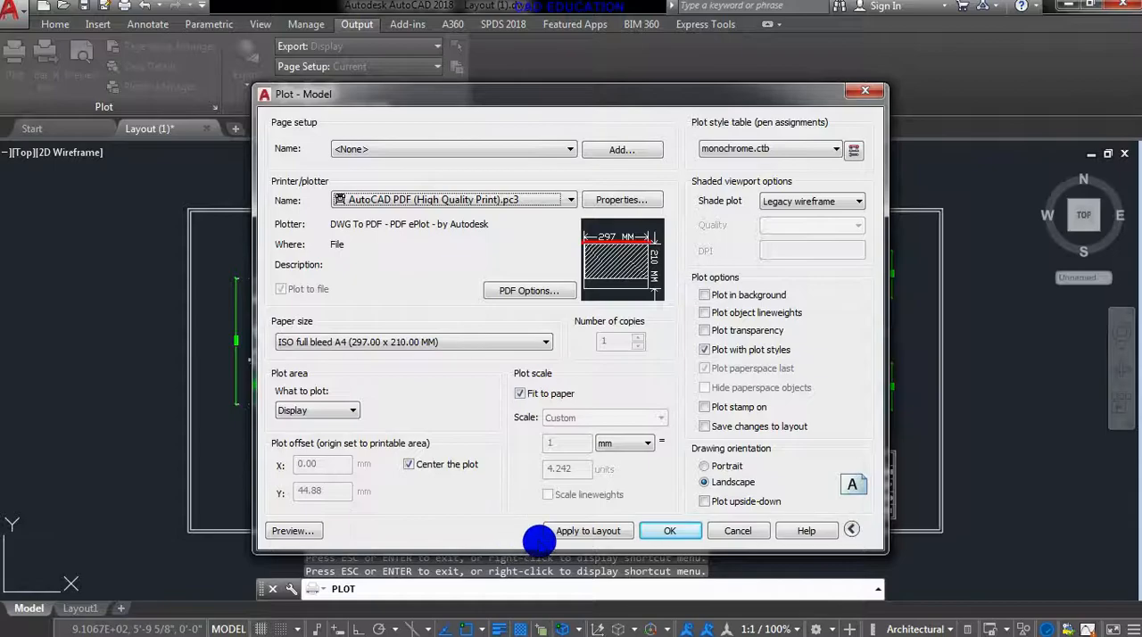
# - Try Extents as the plot area, and set it to Limits instead
pyautogui.click(355, 411)
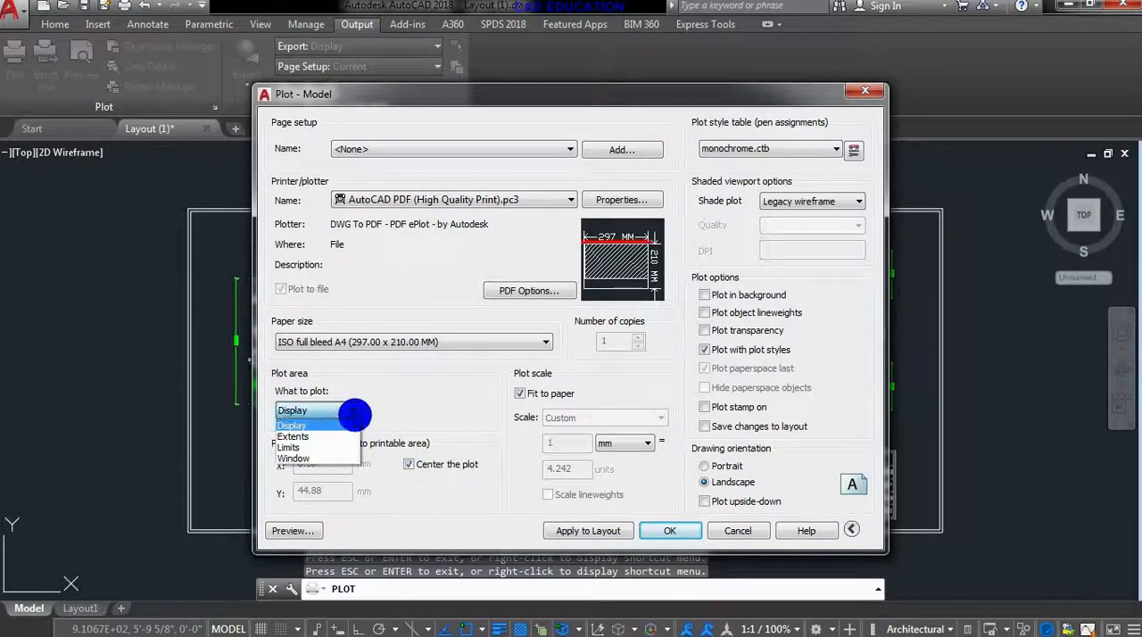
pyautogui.click(328, 435)
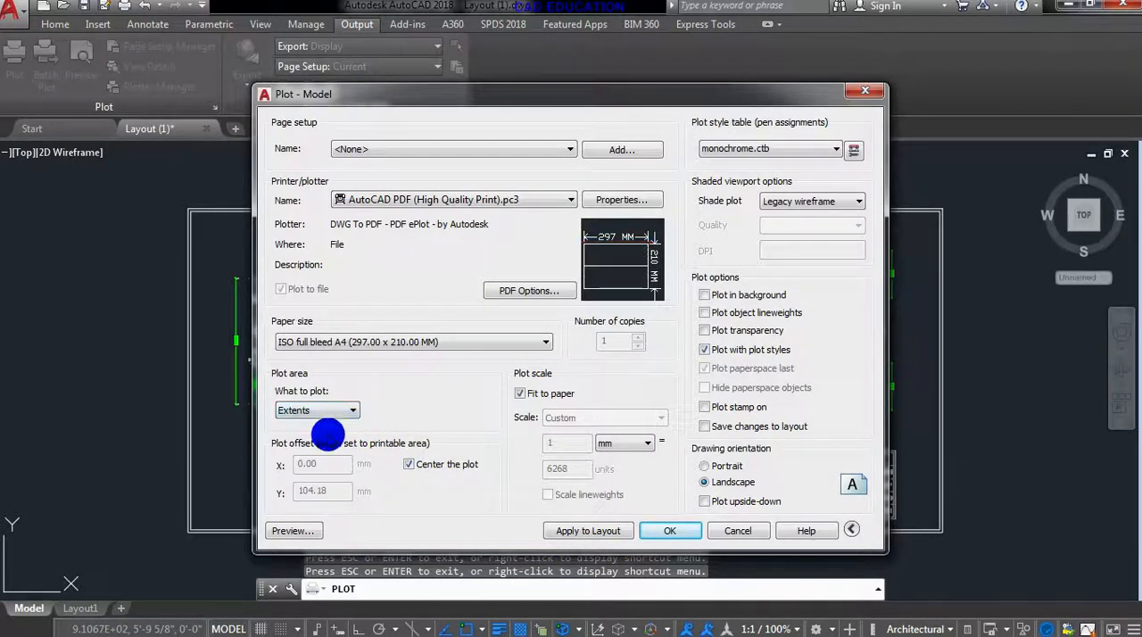
pyautogui.click(314, 411)
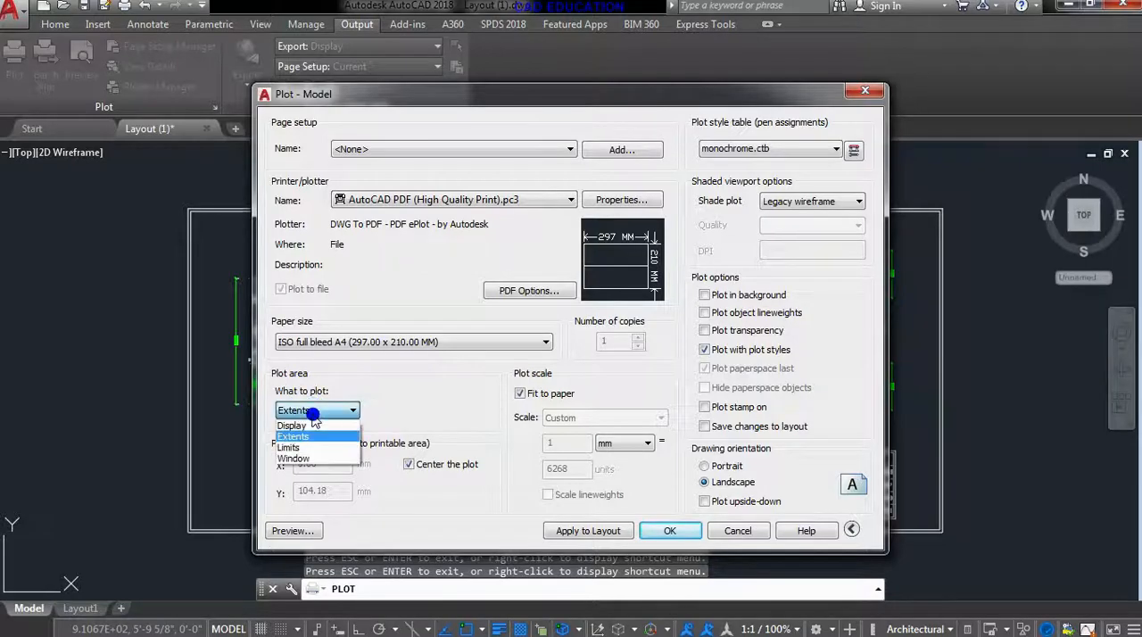
pyautogui.click(306, 446)
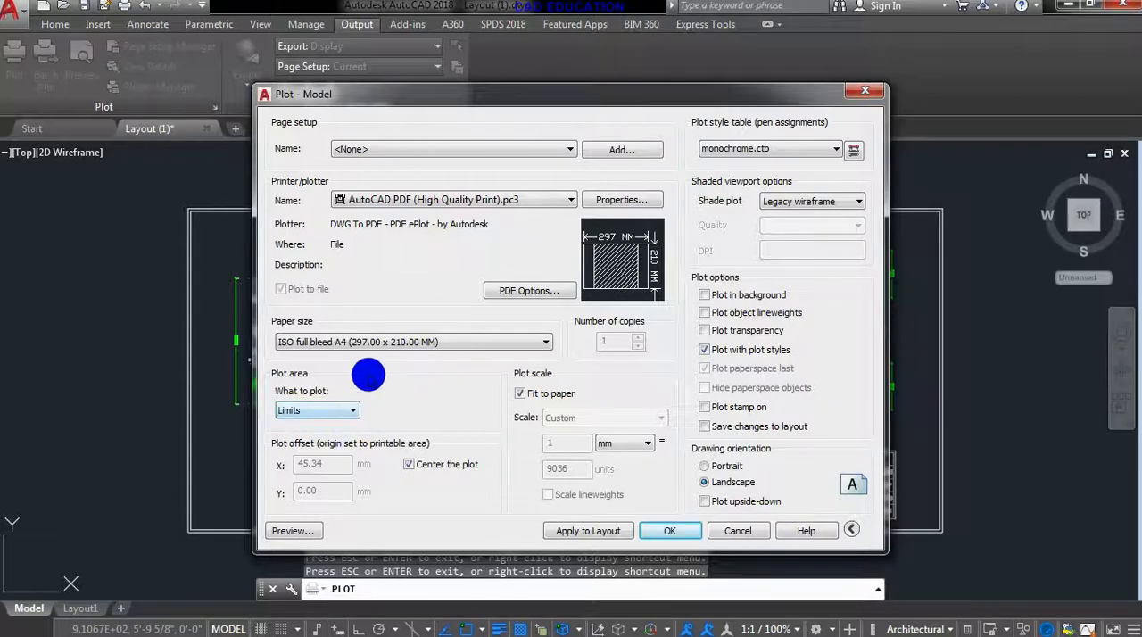
# - Set the plot area to Window and define it by opposite corners of the floor plan's outer border
pyautogui.click(332, 409)
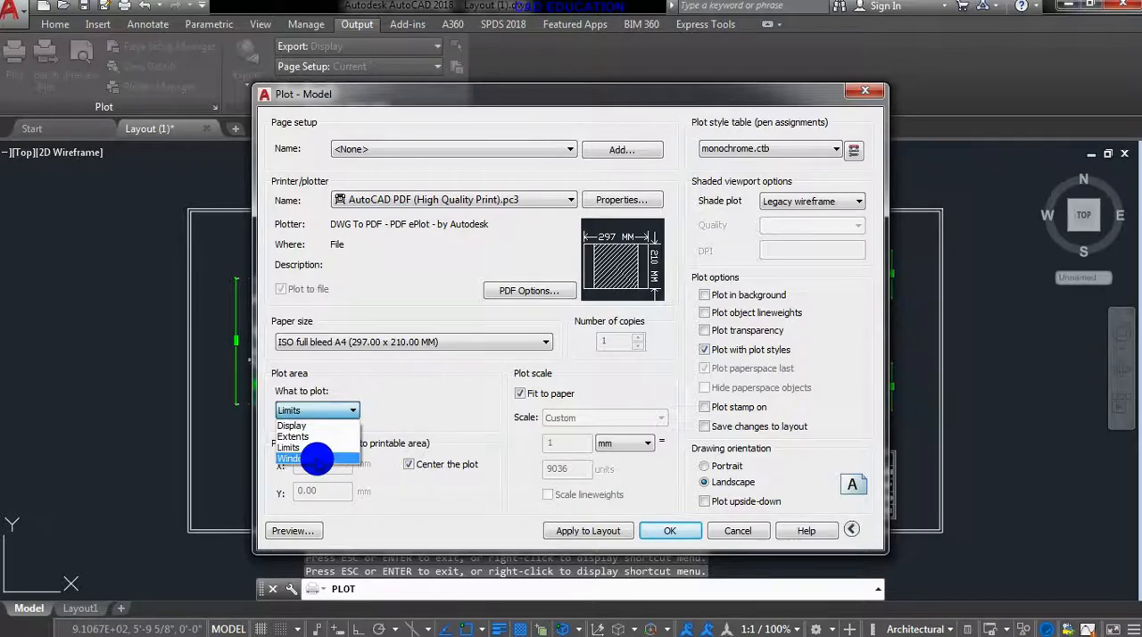
pyautogui.click(317, 459)
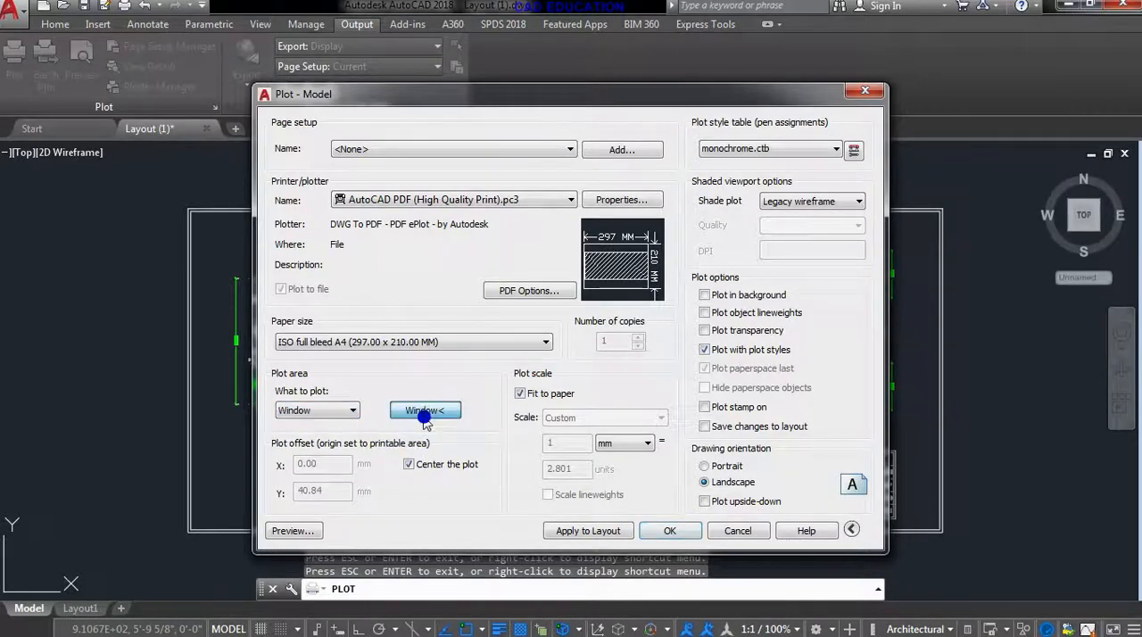
pyautogui.click(425, 412)
pyautogui.click(189, 208)
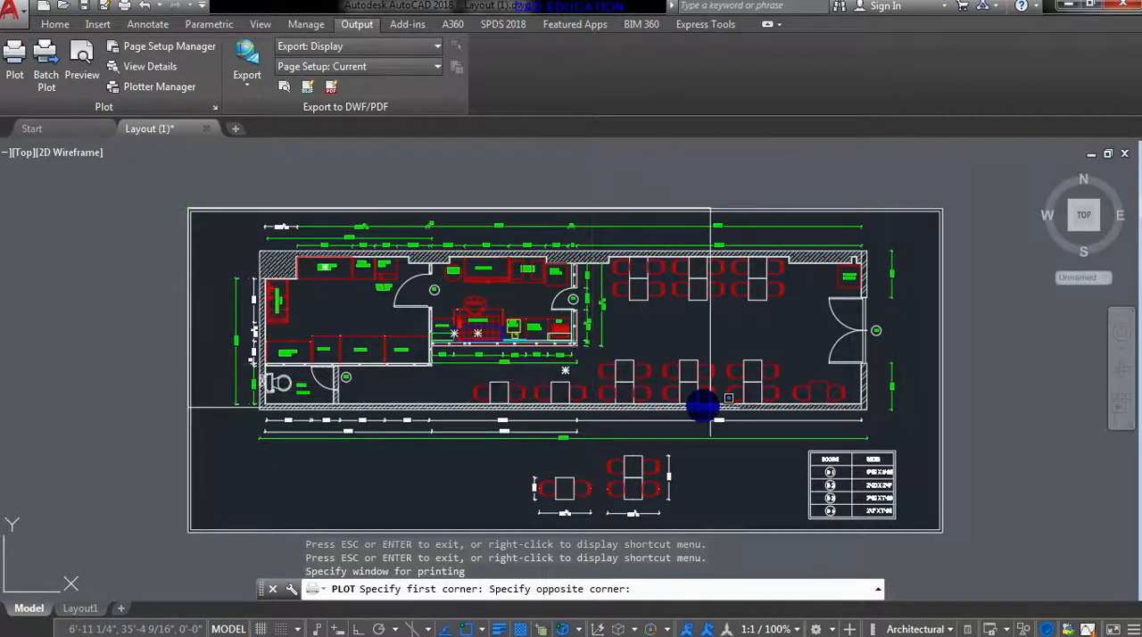
pyautogui.click(941, 531)
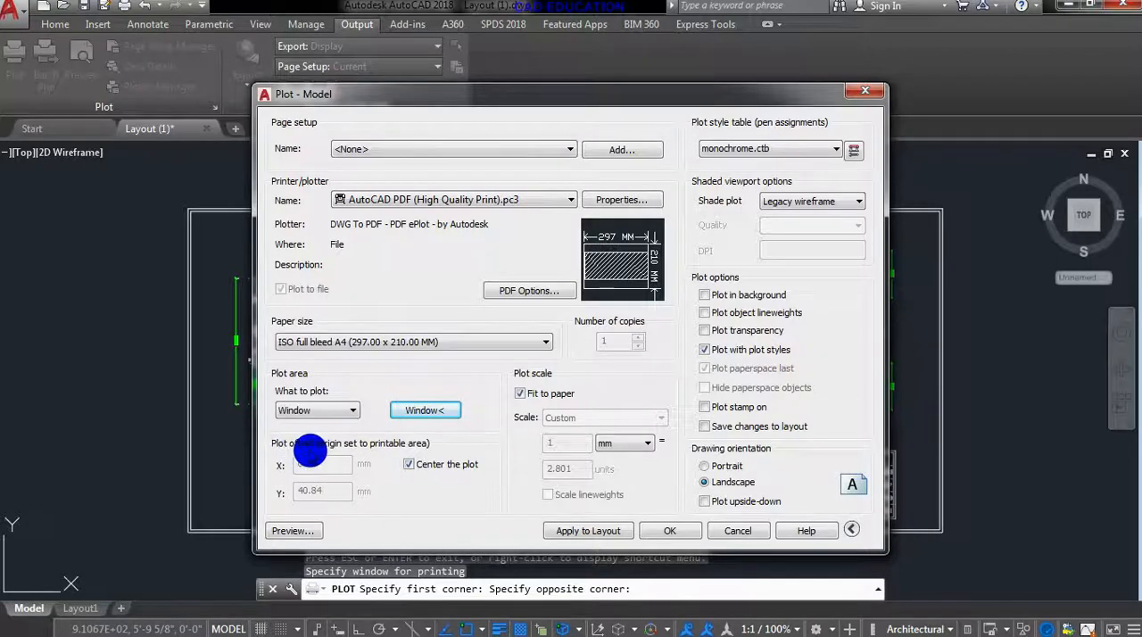
# - Turn off plot centering, set the plot offset Y to 20 mm, and preview the floor plan's placement on the sheet
pyautogui.click(410, 464)
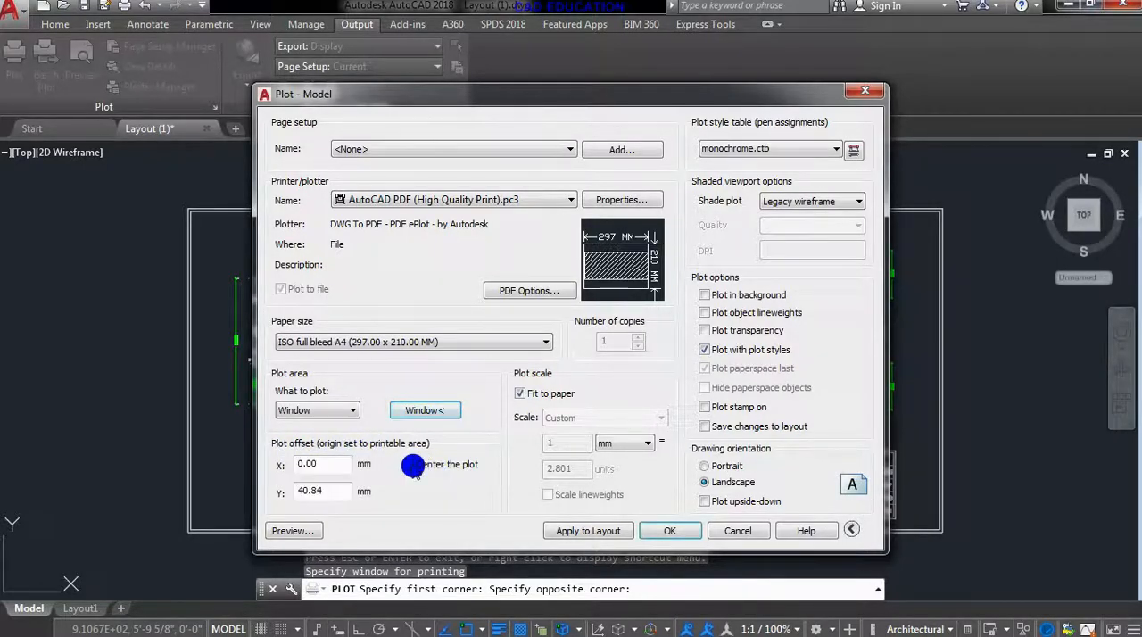
pyautogui.doubleClick(332, 491)
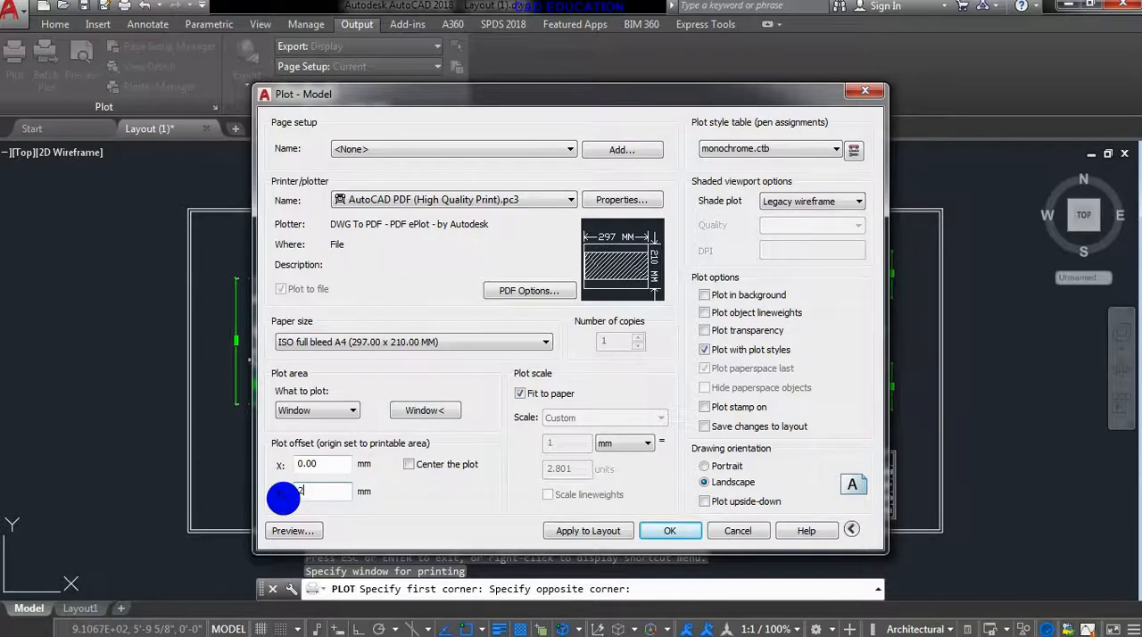
pyautogui.write('20')
pyautogui.press('Return')
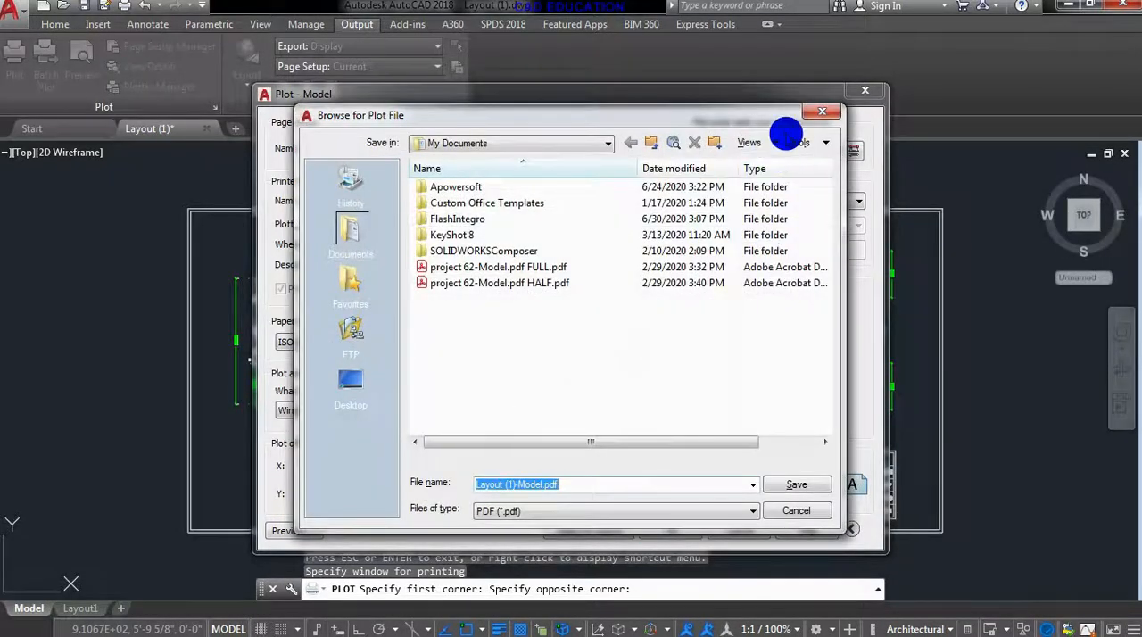
pyautogui.click(819, 114)
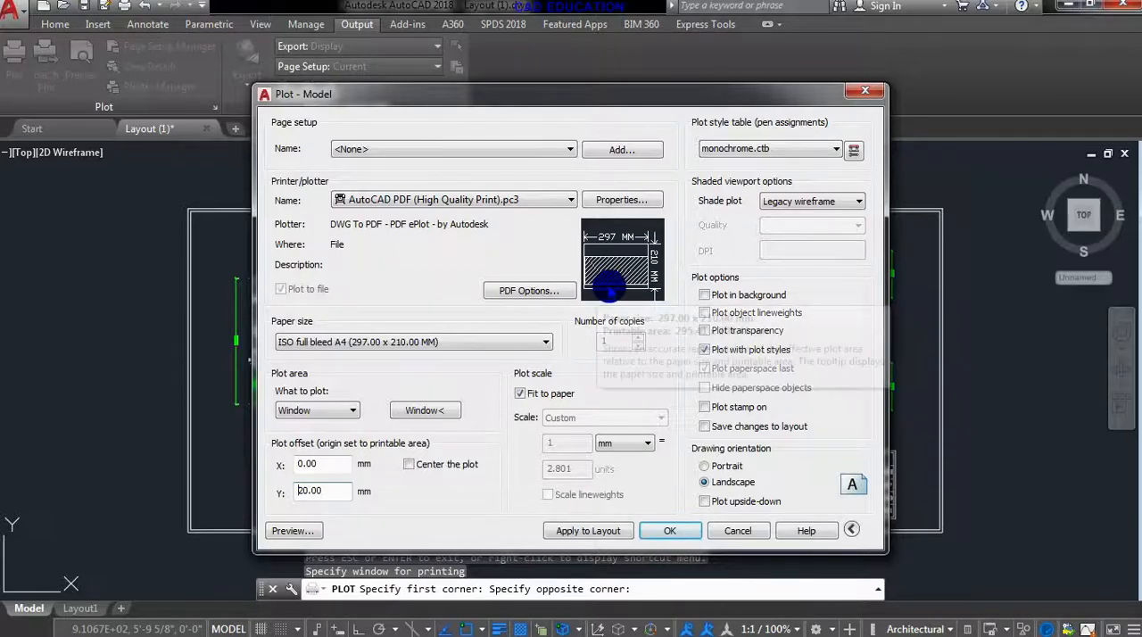
pyautogui.moveTo(606, 288)
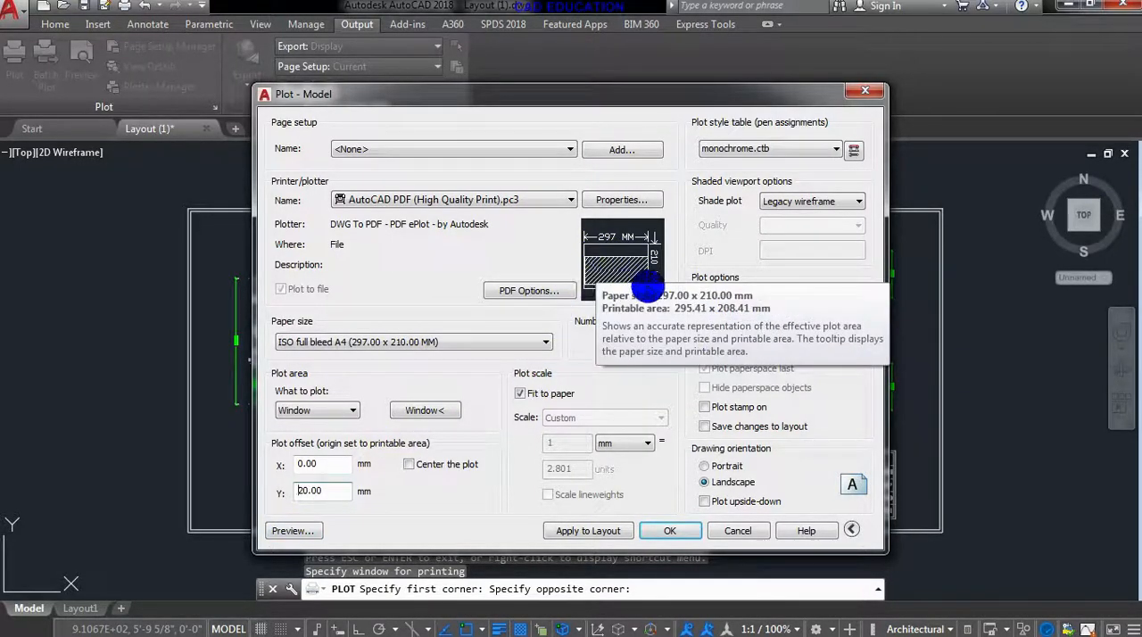
pyautogui.click(287, 531)
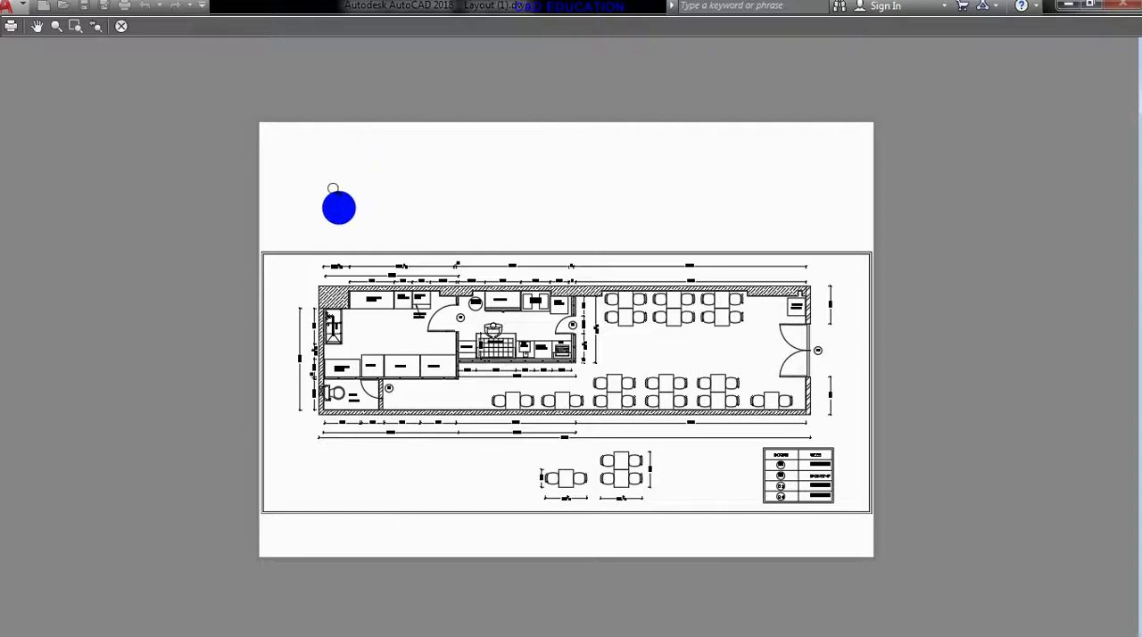
pyautogui.click(117, 25)
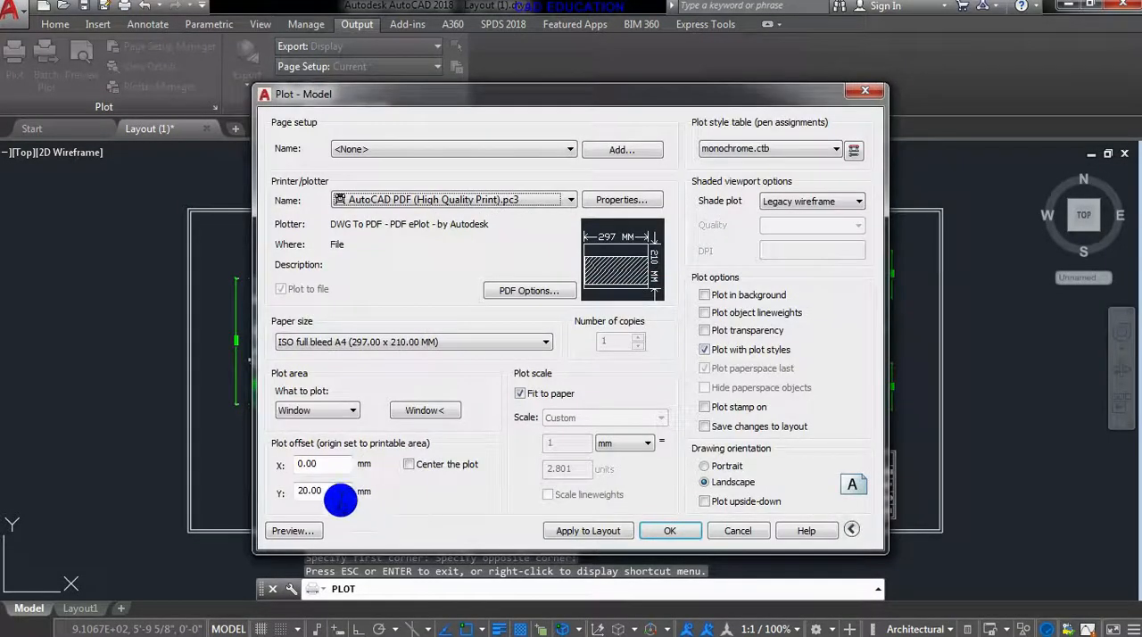
# - Try a plot offset Y of 40 mm and preview the floor plan's placement on the sheet
pyautogui.moveTo(332, 490); pyautogui.dragTo(288, 496)
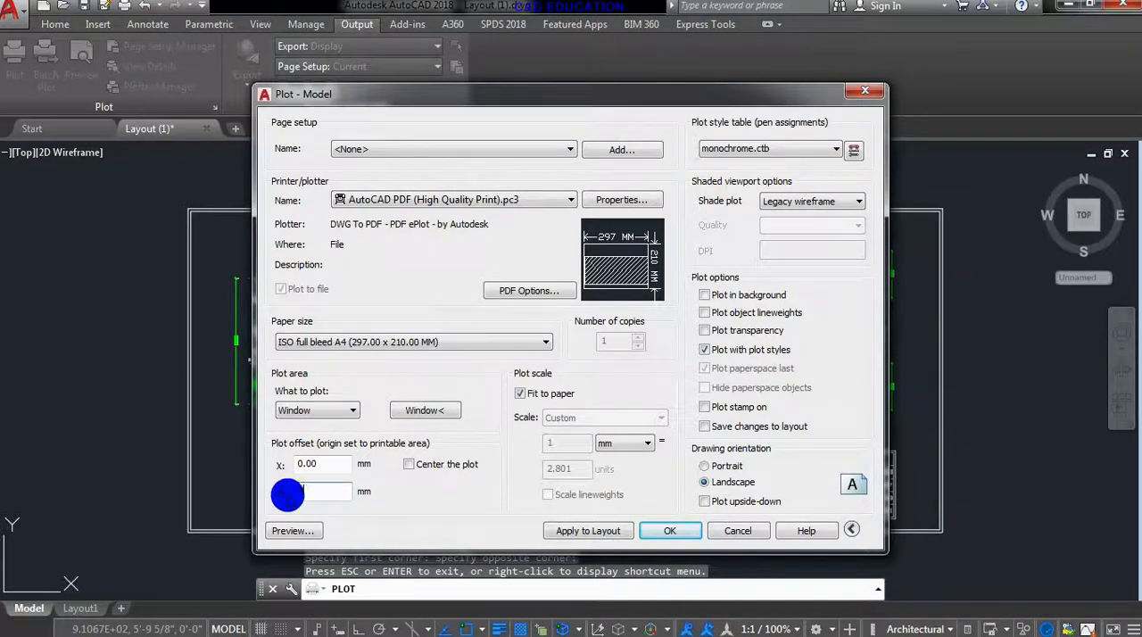
pyautogui.write('40')
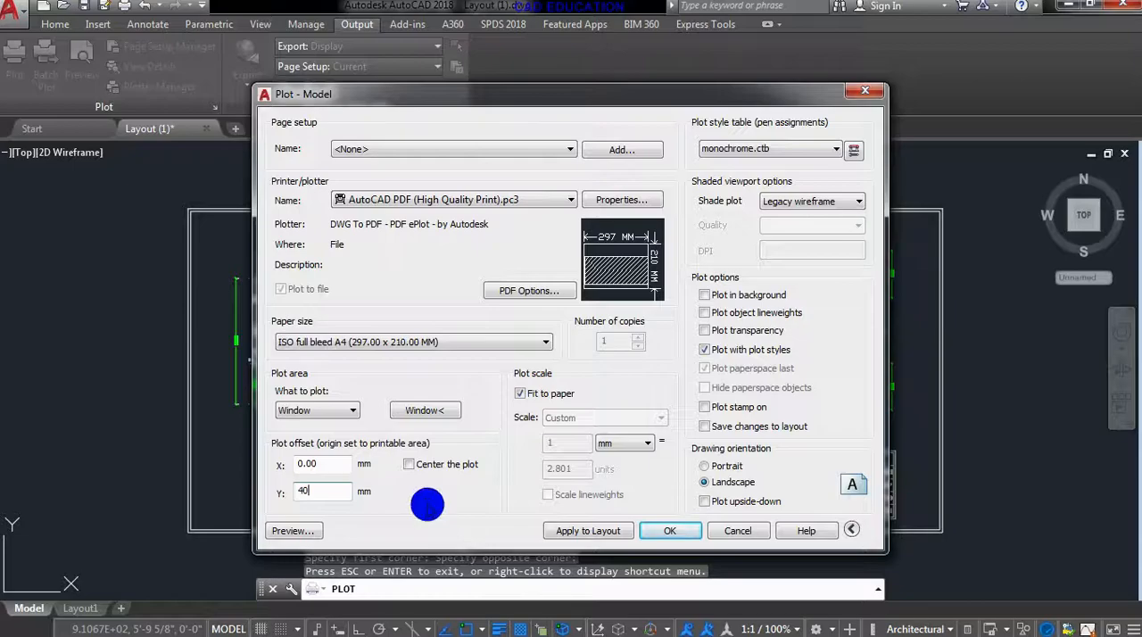
pyautogui.click(291, 532)
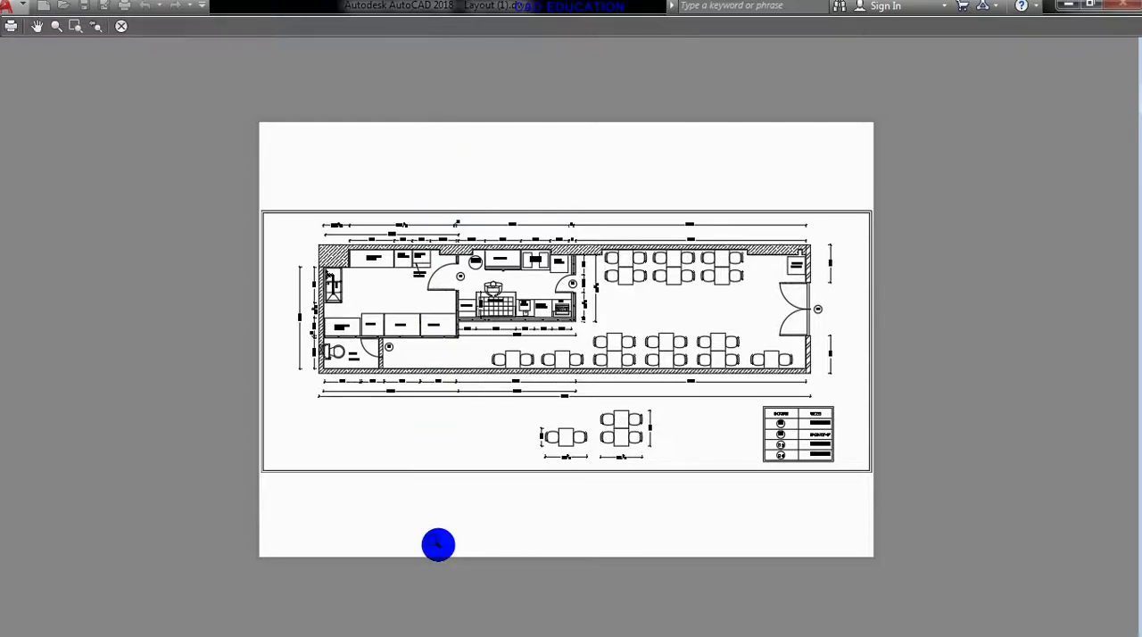
pyautogui.click(121, 26)
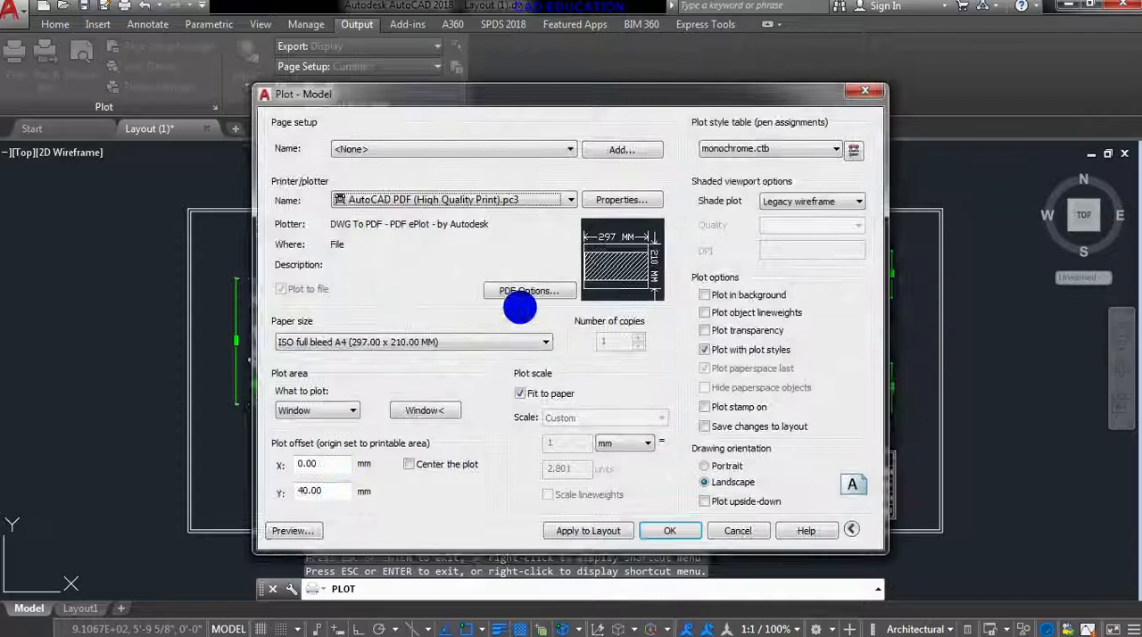
# - Try a plot offset Y of 70 mm and preview the floor plan's placement on the sheet
pyautogui.doubleClick(321, 491)
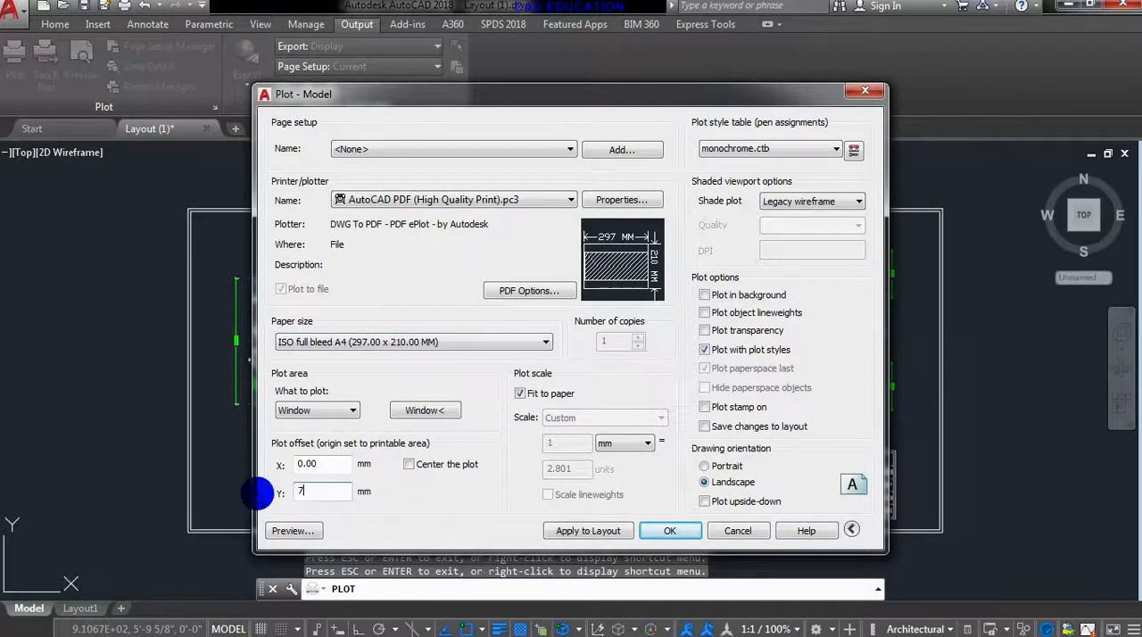
pyautogui.write('70')
pyautogui.click(295, 530)
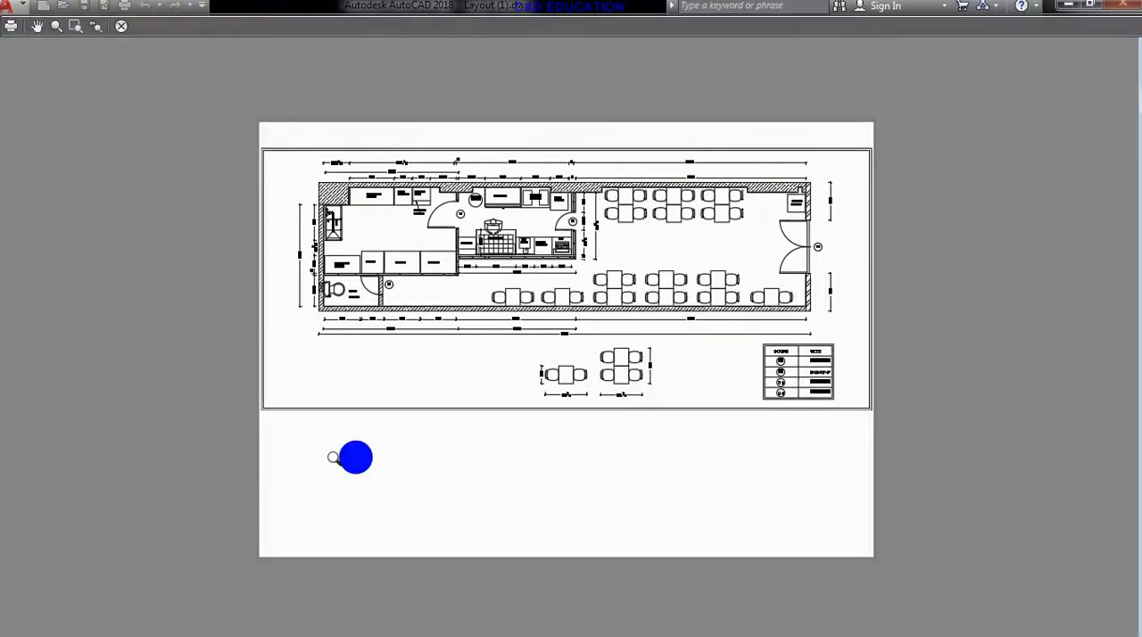
pyautogui.click(126, 26)
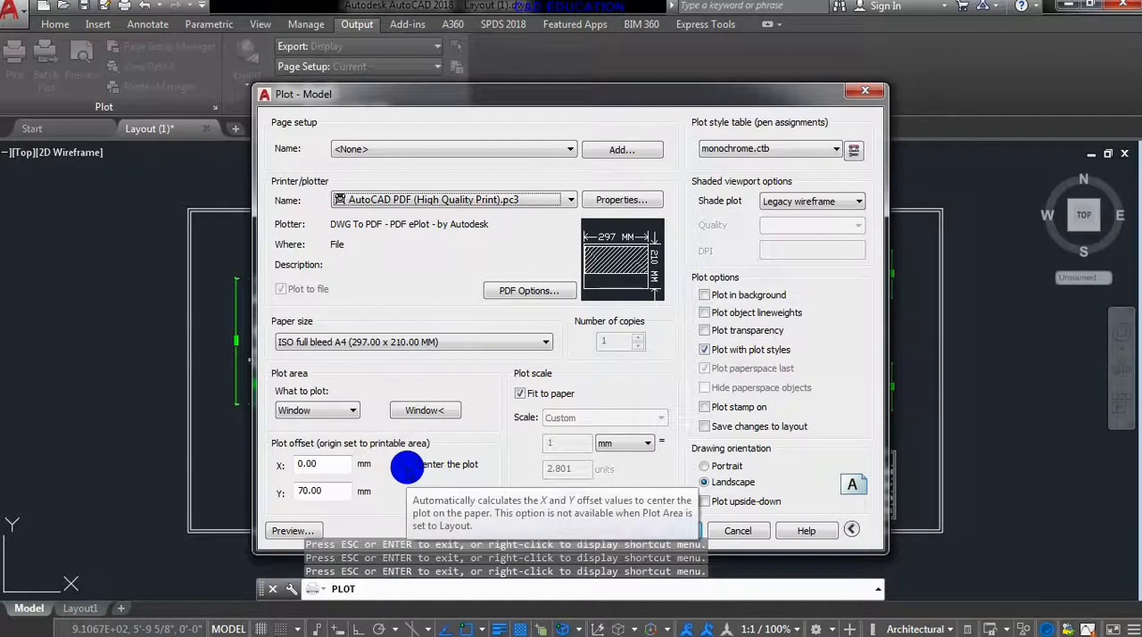
# - Center the plot on the paper again and preview the sheet
pyautogui.click(408, 465)
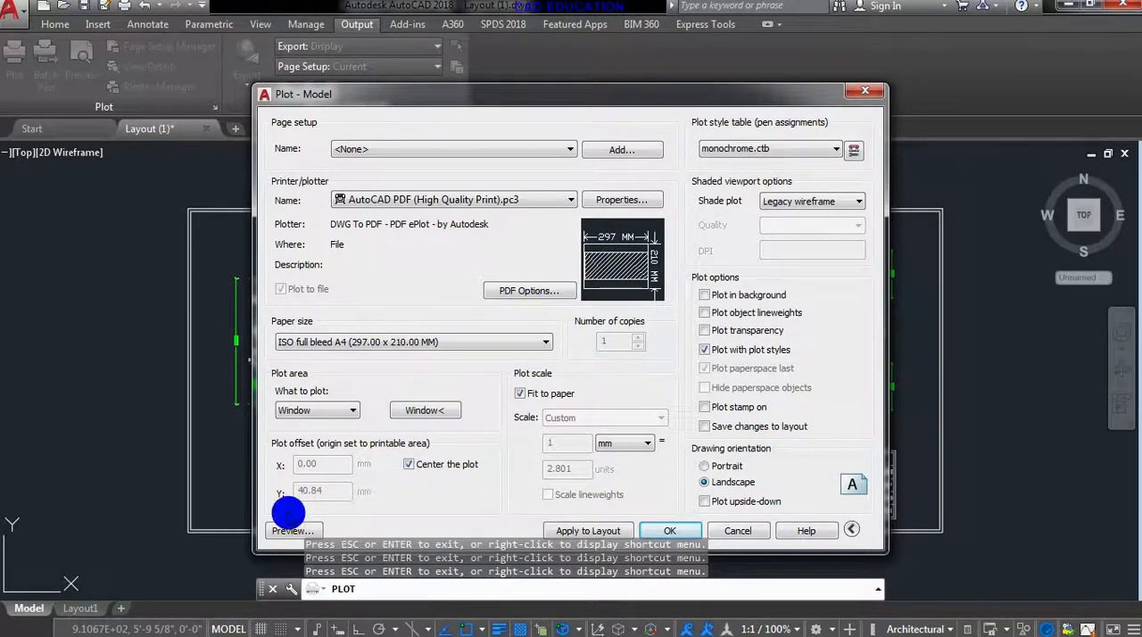
pyautogui.click(284, 530)
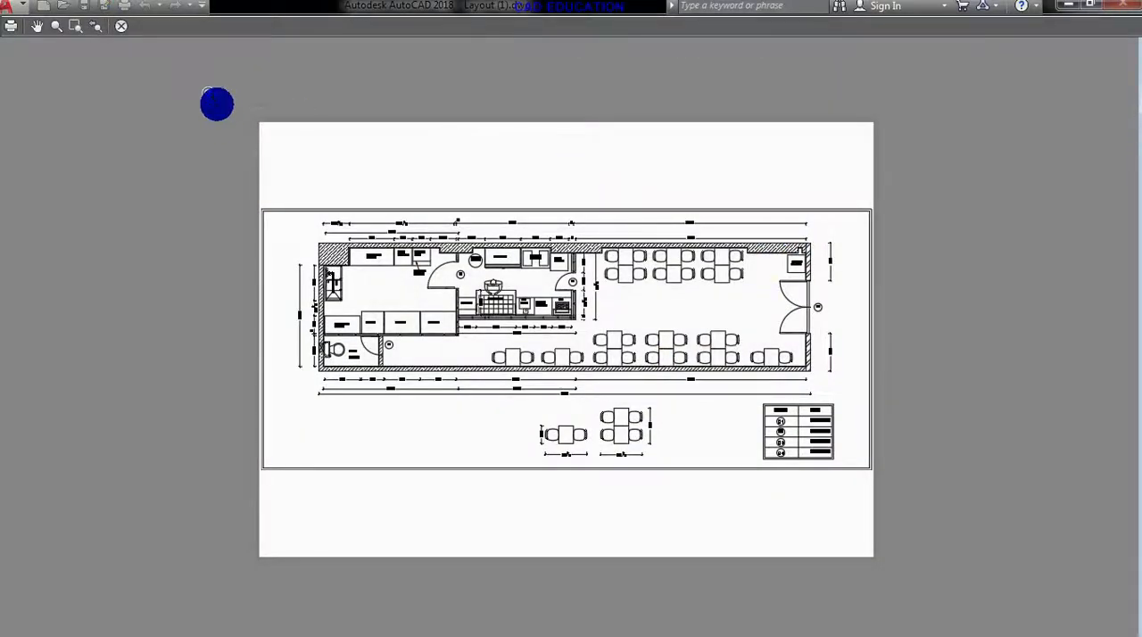
pyautogui.click(121, 26)
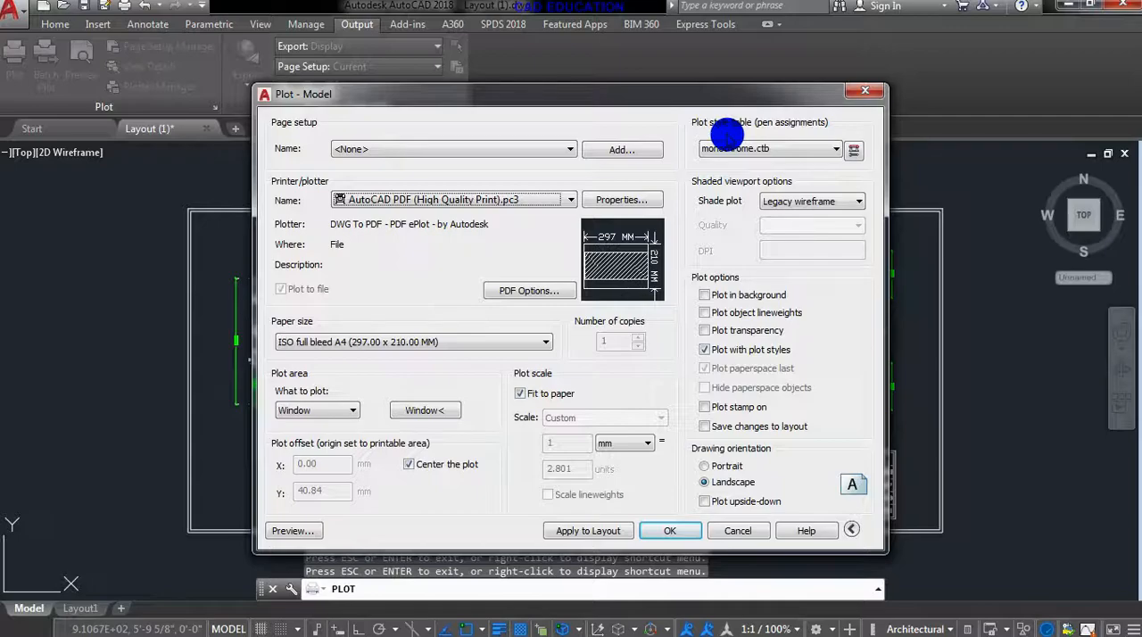
# - Try the Grayscale.ctb plot style table, assign it to all layouts, and open the plot preview
pyautogui.click(763, 148)
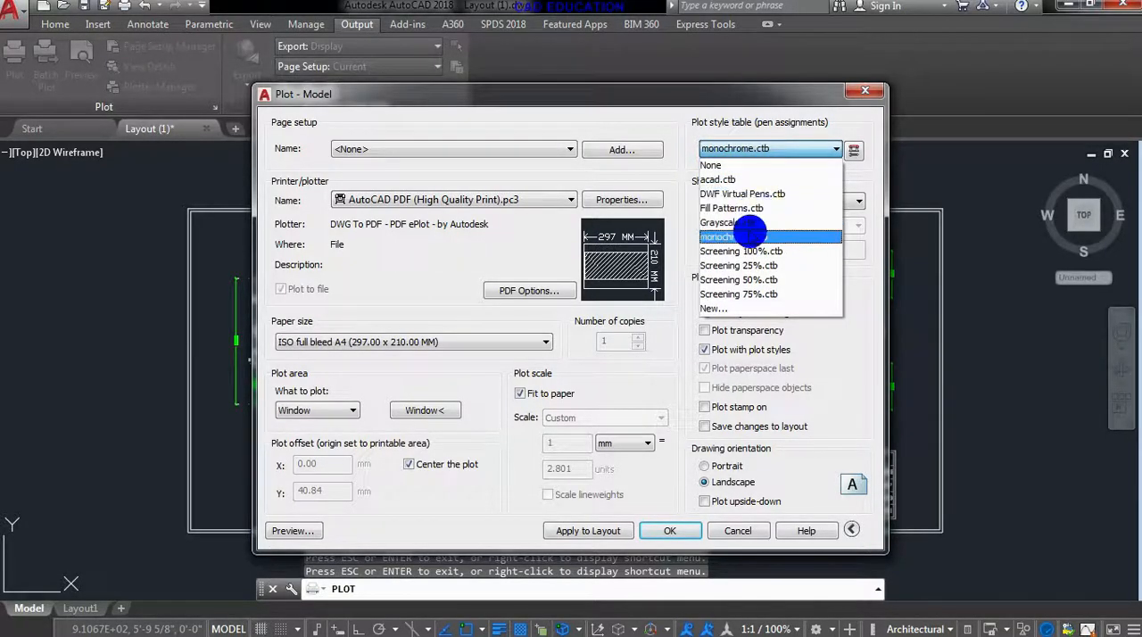
pyautogui.click(748, 225)
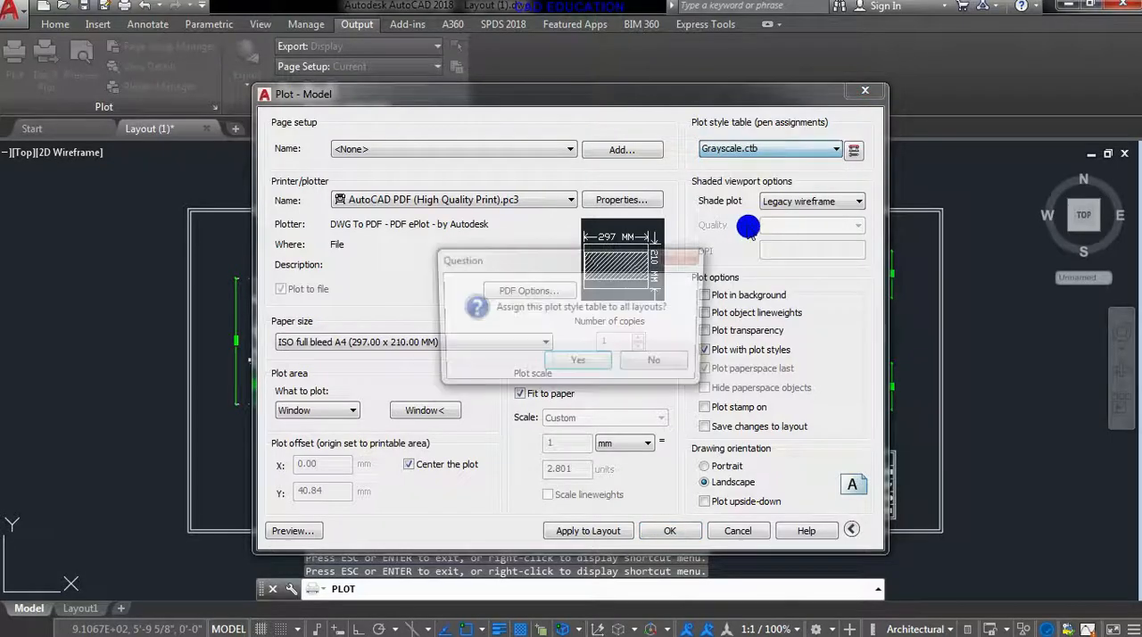
pyautogui.click(578, 360)
pyautogui.click(294, 531)
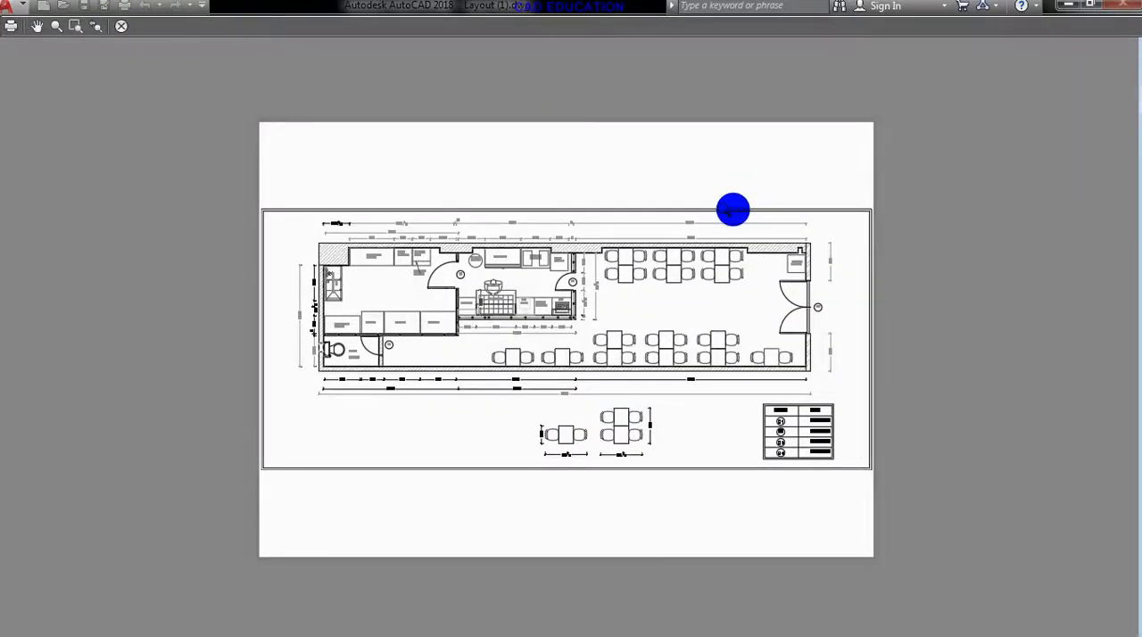
# - Examine how the floor plan's lines, dimensions and labels print in grayscale, and close the preview
pyautogui.scroll(4, 651, 387)
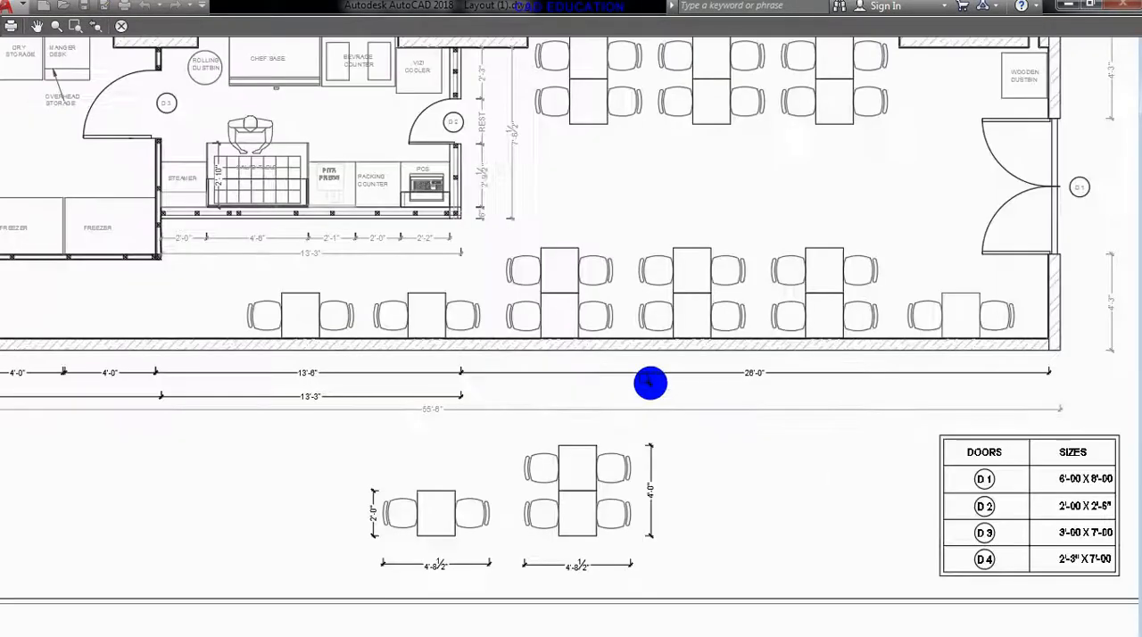
pyautogui.scroll(2, 452, 406)
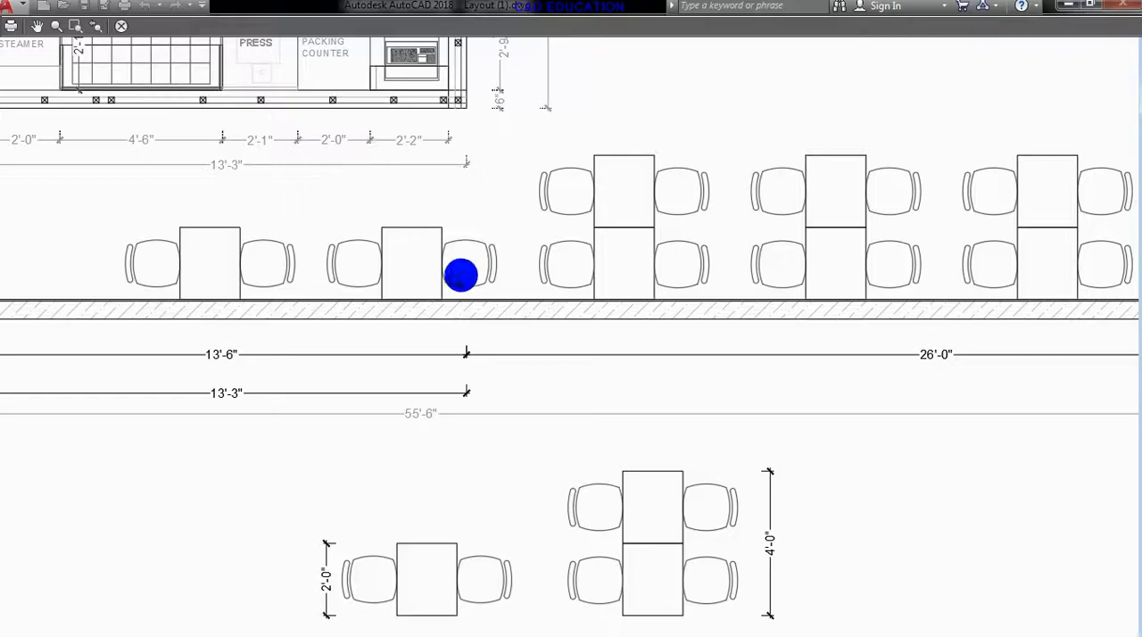
pyautogui.scroll(-4, 366, 394)
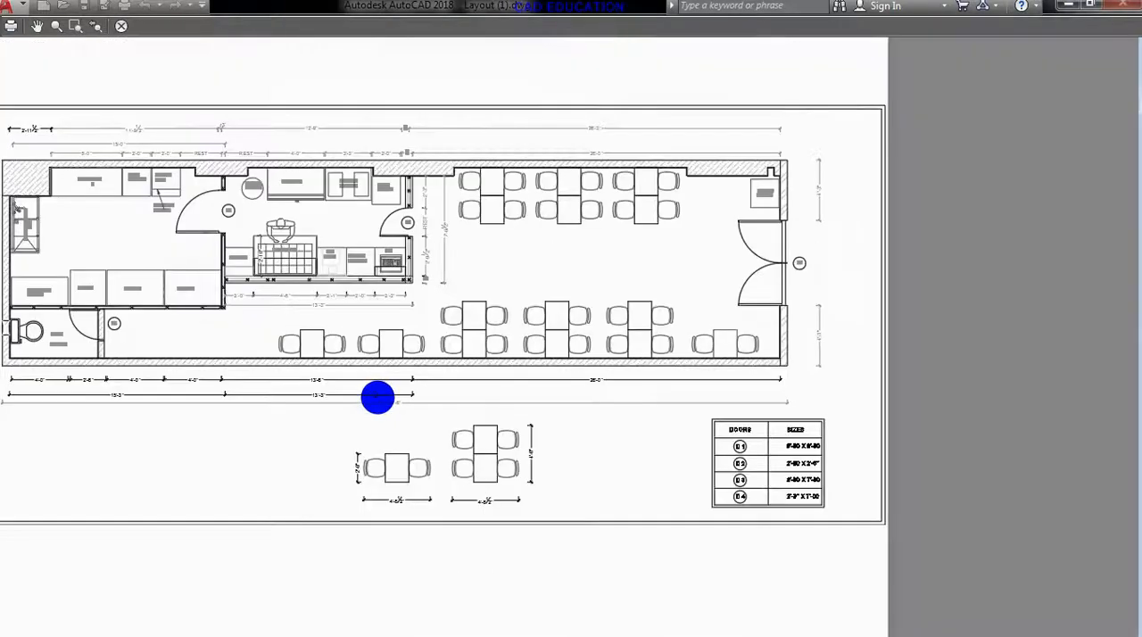
pyautogui.scroll(-2, 563, 373)
pyautogui.moveTo(563, 373); pyautogui.dragTo(604, 379, button='middle')
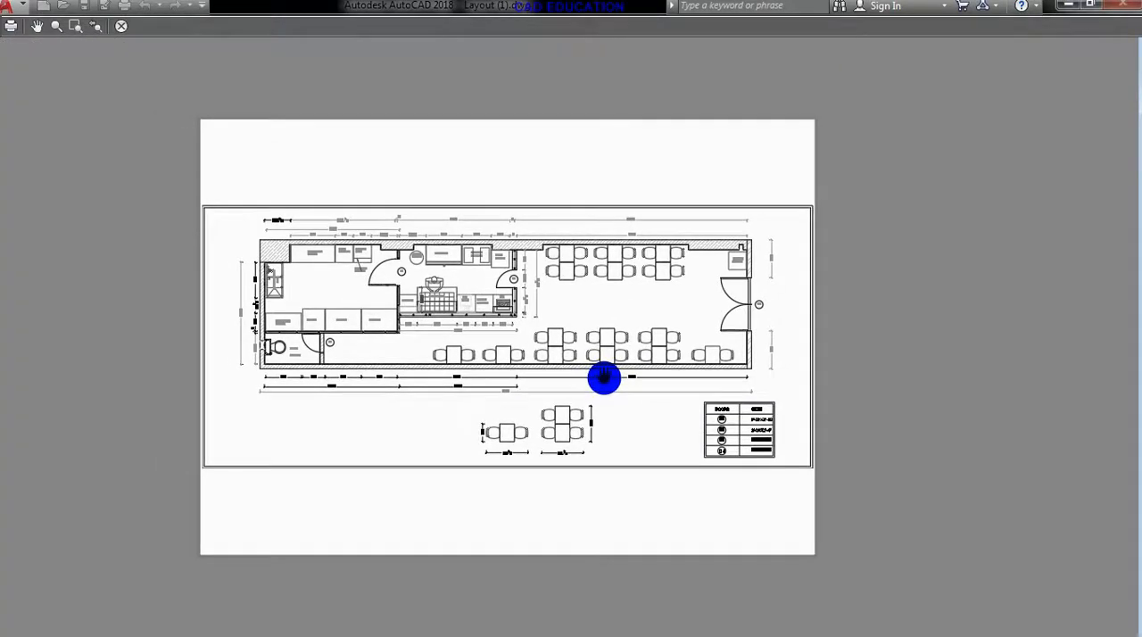
pyautogui.scroll(3, 526, 309)
pyautogui.scroll(-3, 529, 310)
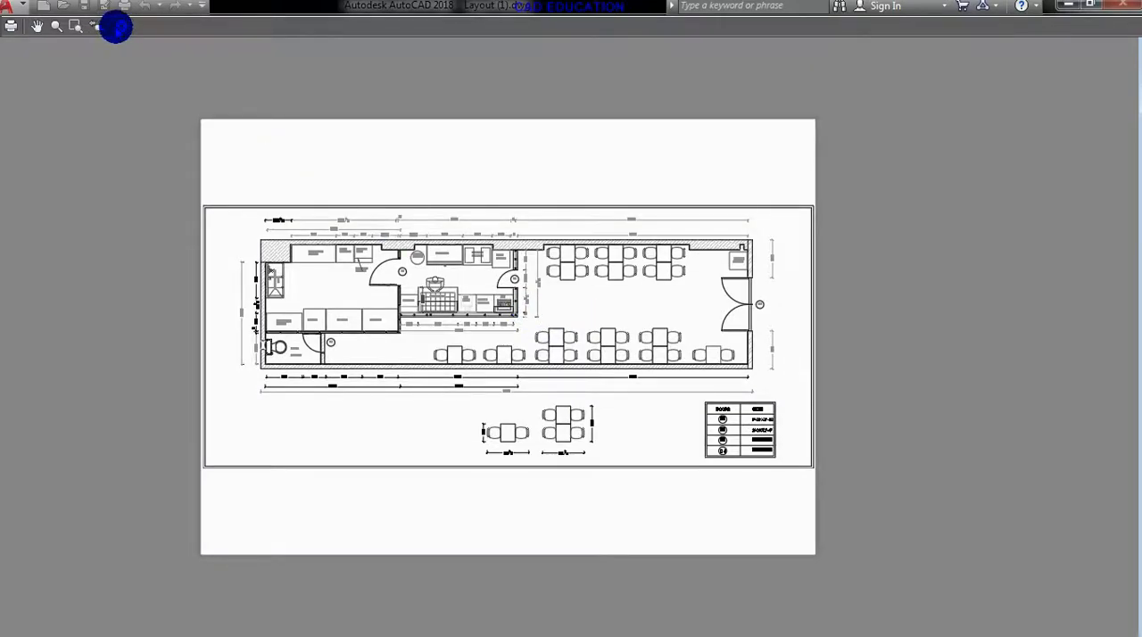
pyautogui.click(116, 27)
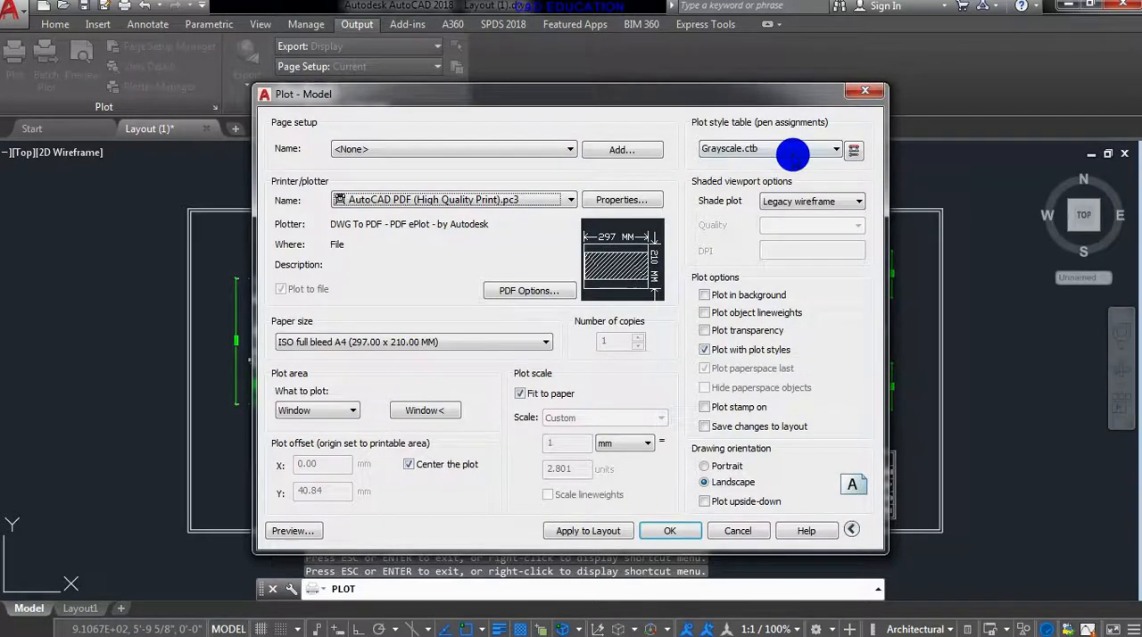
# - Try the monochrome.ctb plot style table on all layouts and check the floor plan's lines and labels in the plot preview
pyautogui.click(793, 153)
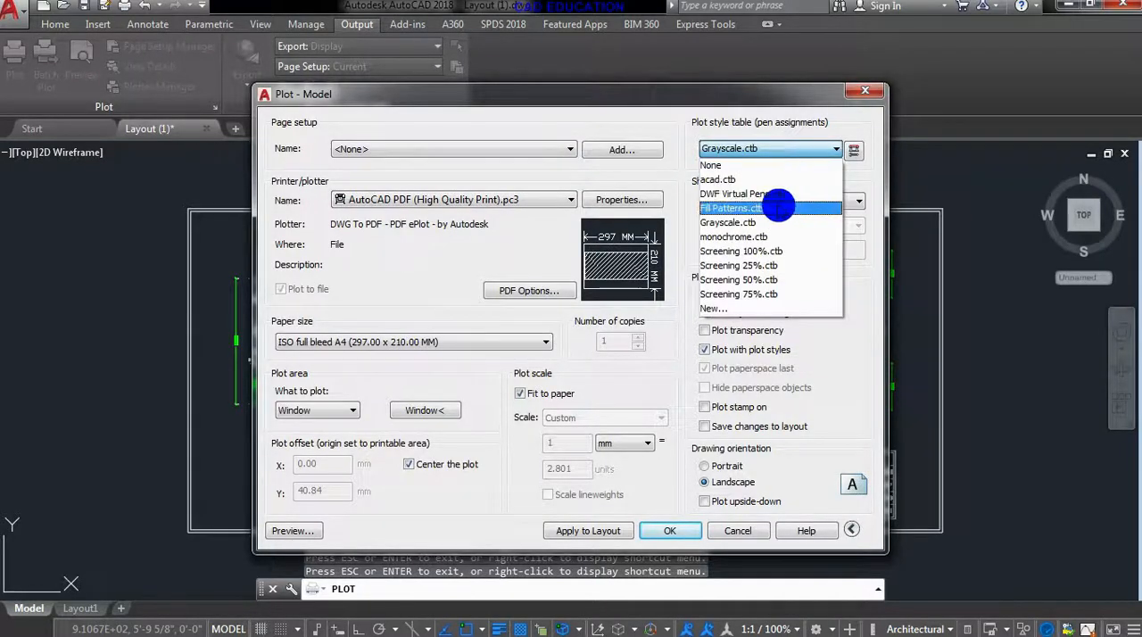
pyautogui.click(769, 234)
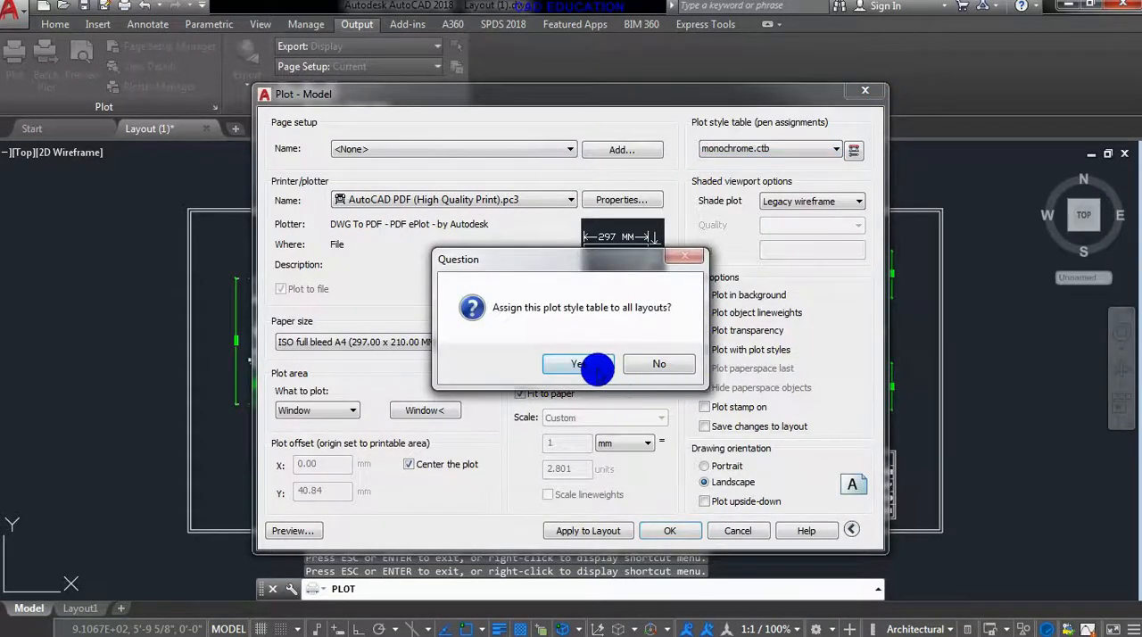
pyautogui.click(592, 365)
pyautogui.click(299, 530)
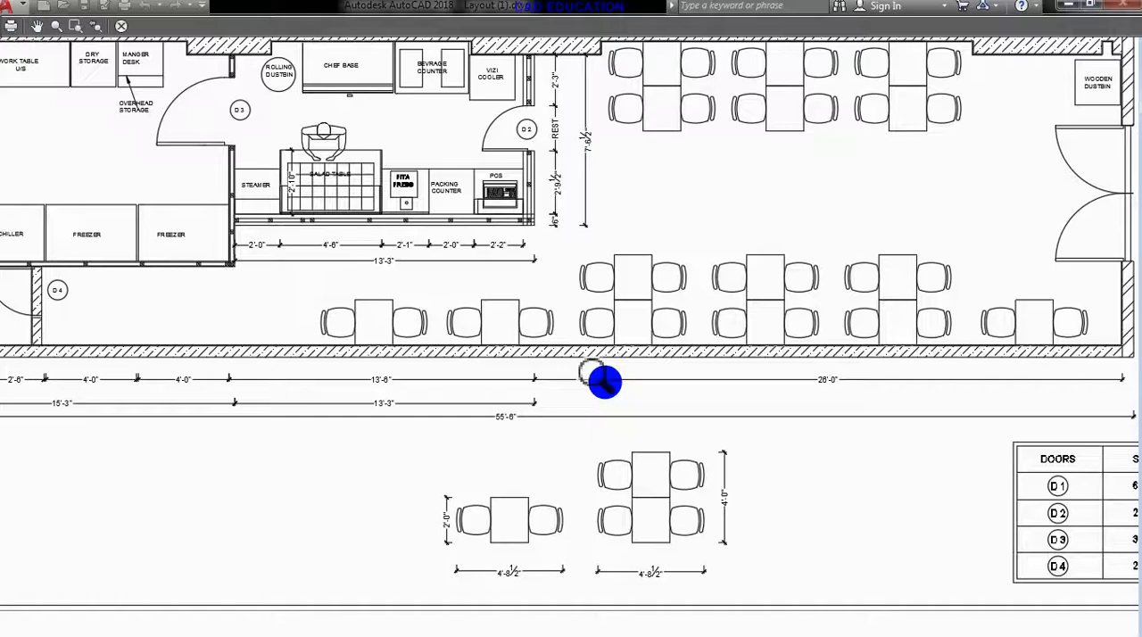
pyautogui.scroll(5, 419, 349)
pyautogui.moveTo(419, 349); pyautogui.dragTo(517, 402, button='middle')
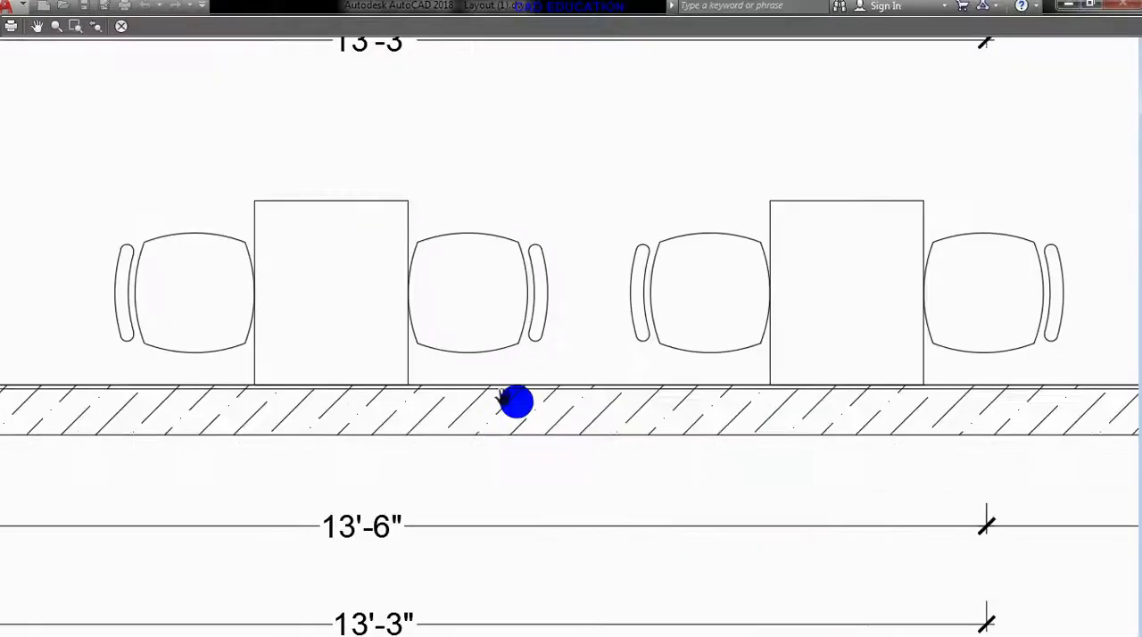
pyautogui.scroll(-2, 517, 402)
pyautogui.moveTo(515, 474); pyautogui.dragTo(702, 635, button='middle')
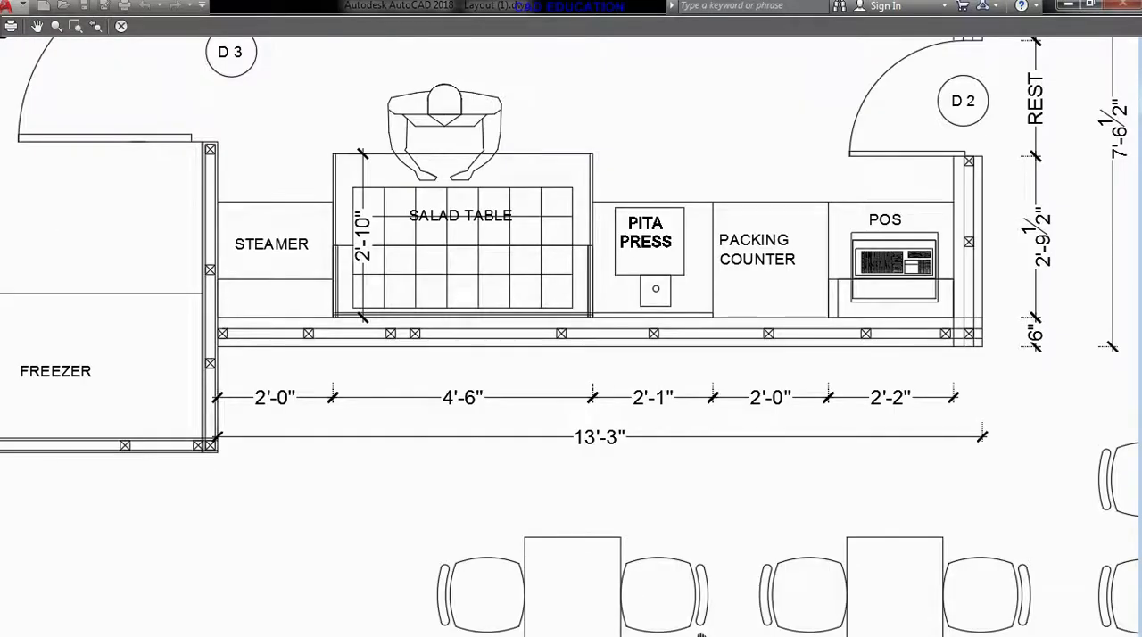
pyautogui.scroll(-6, 632, 401)
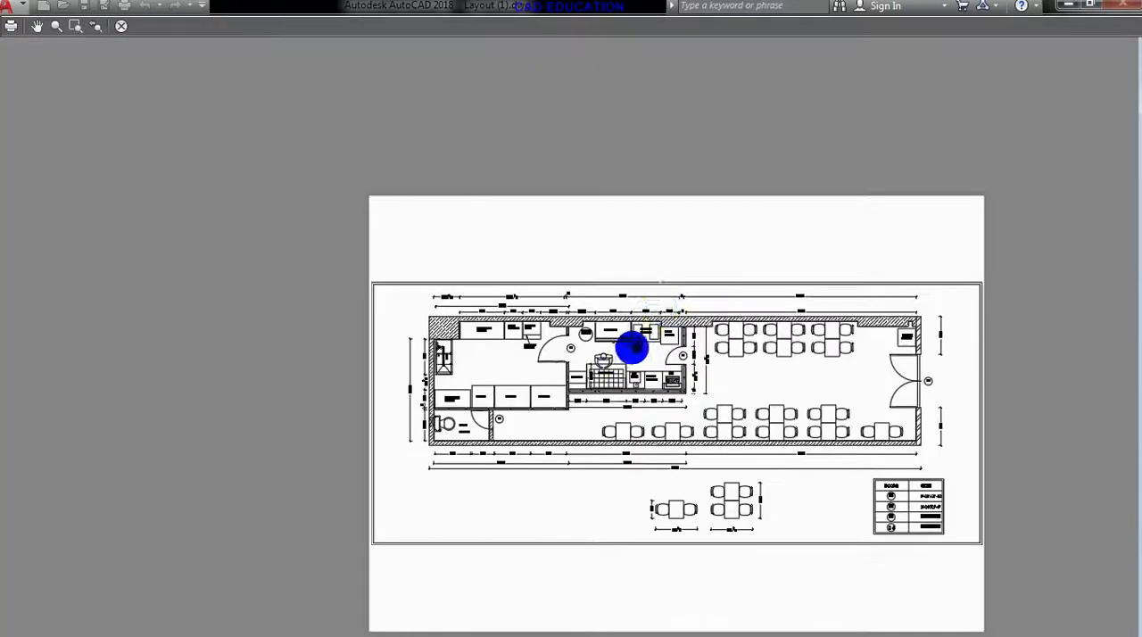
pyautogui.click(121, 26)
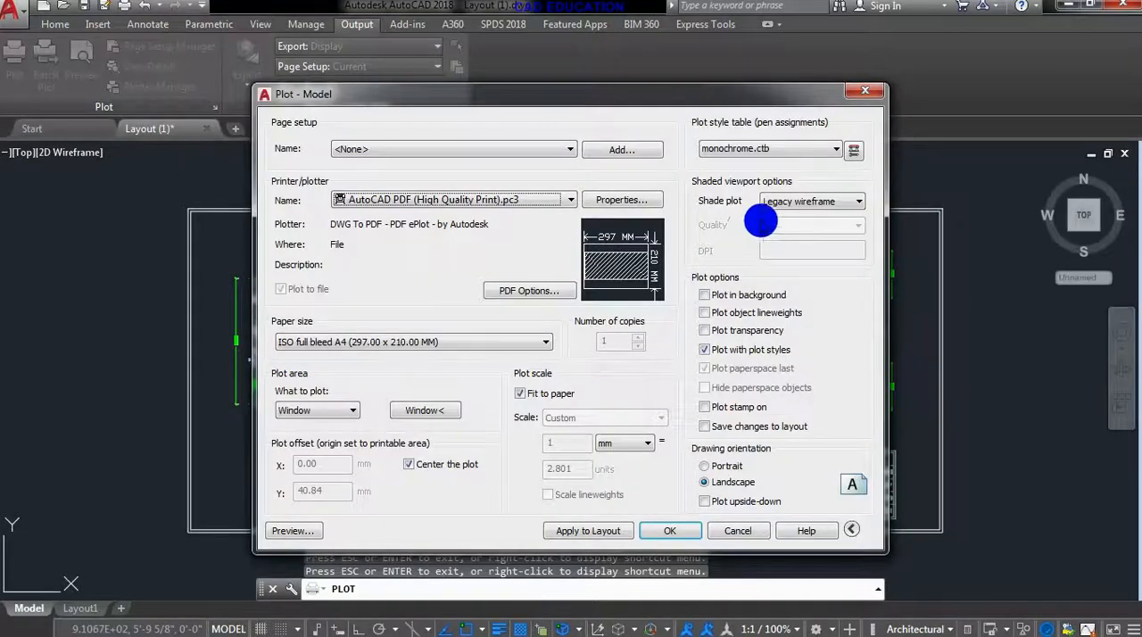
# - Try the Screening 100%.ctb plot style table on all layouts and inspect the colored furniture and dimensions in the preview
pyautogui.click(763, 149)
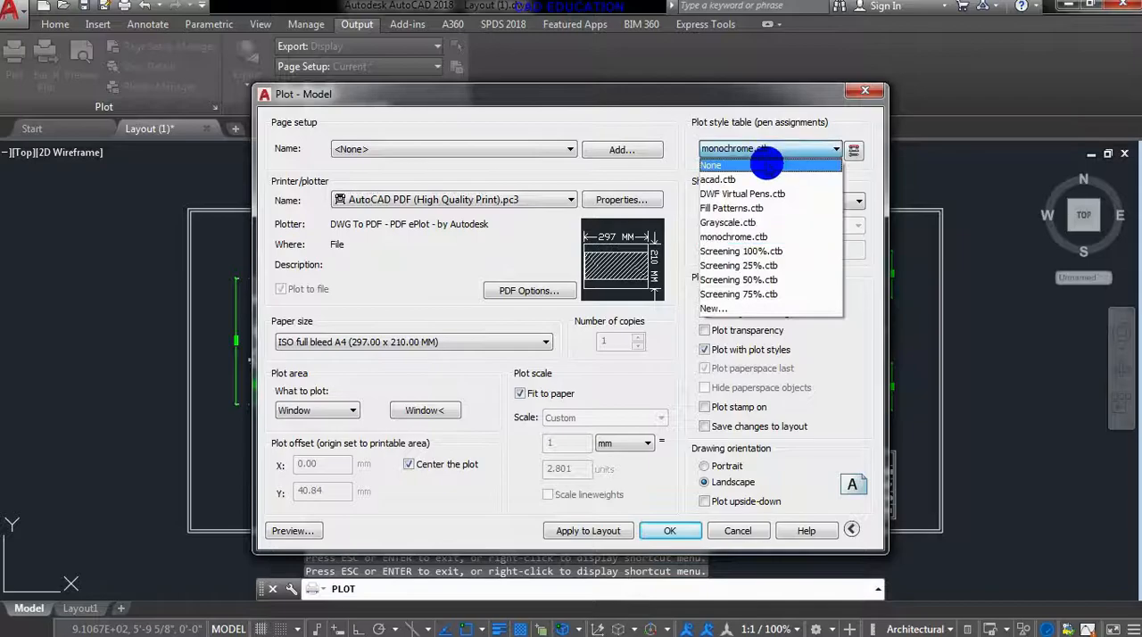
pyautogui.click(763, 251)
pyautogui.click(580, 367)
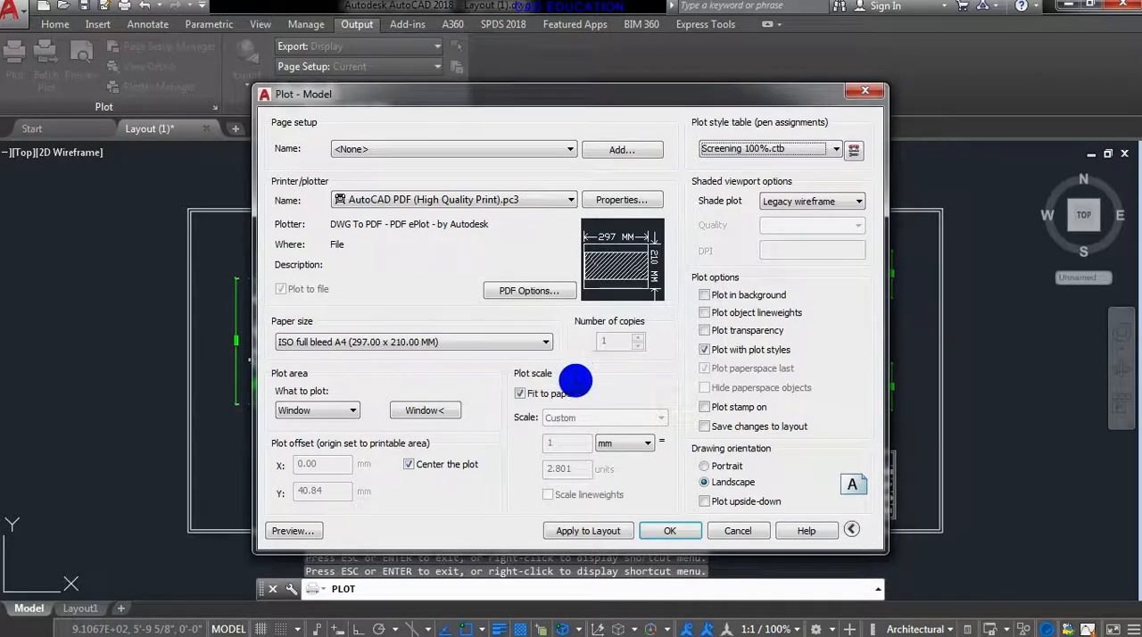
pyautogui.click(291, 531)
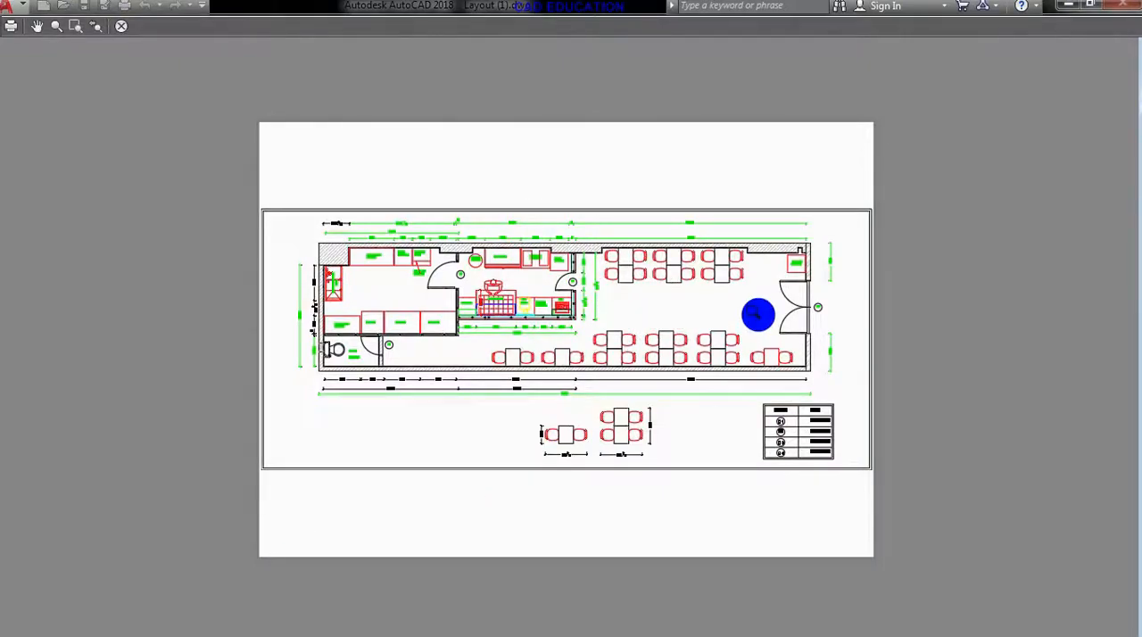
pyautogui.scroll(2, 699, 357)
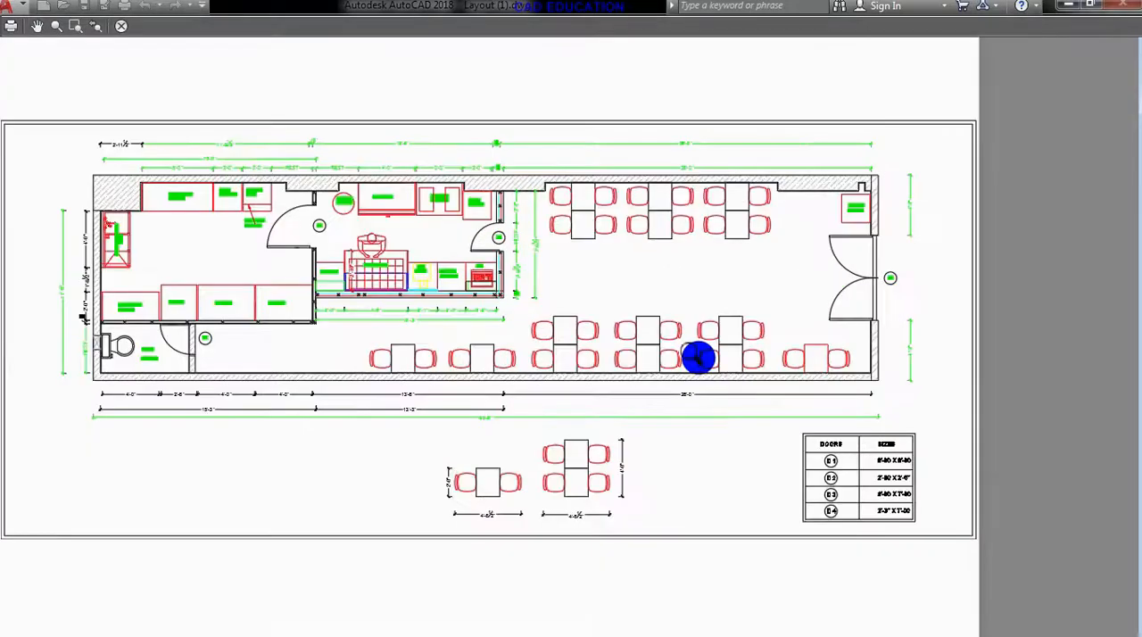
pyautogui.scroll(4, 504, 326)
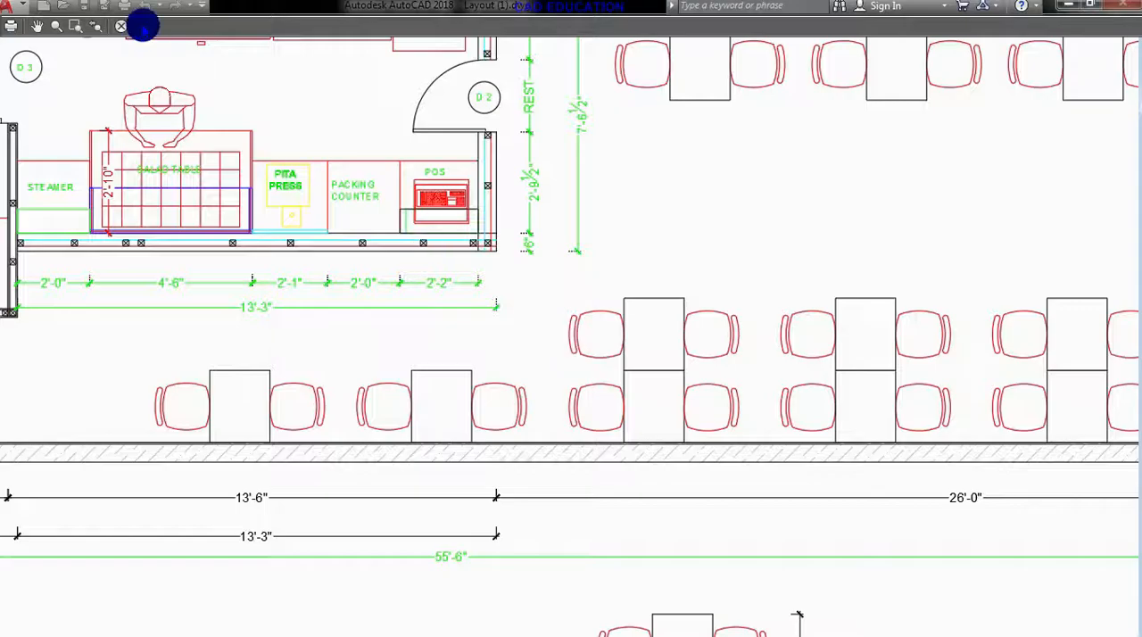
pyautogui.click(121, 26)
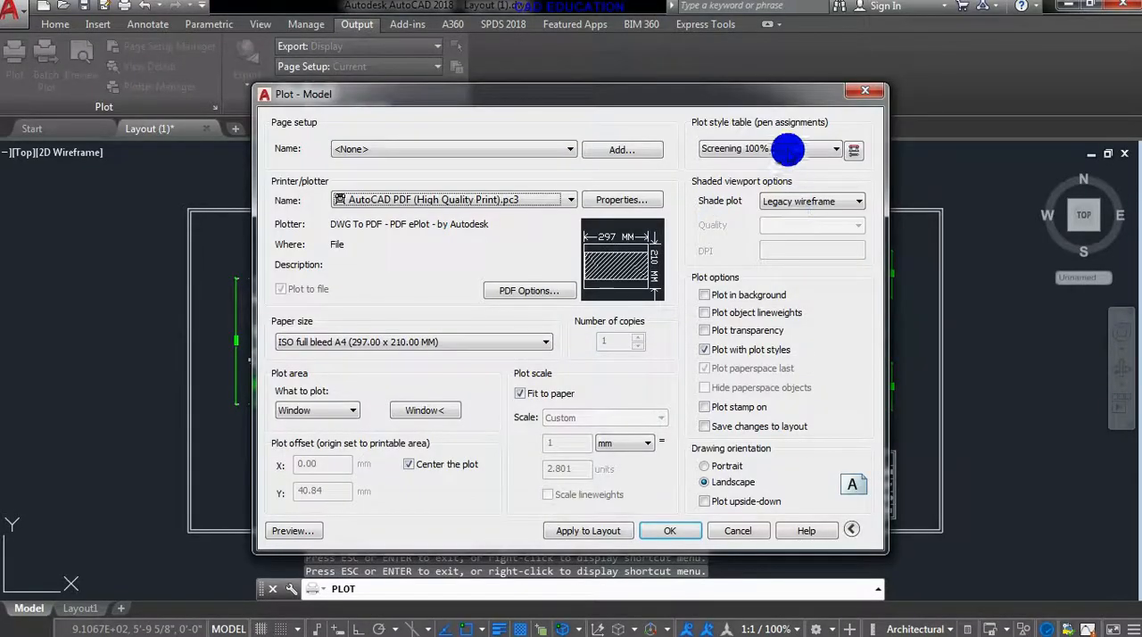
# - Try the Screening 50%.ctb plot style table on all layouts and check its line intensity in the plot preview
pyautogui.click(777, 149)
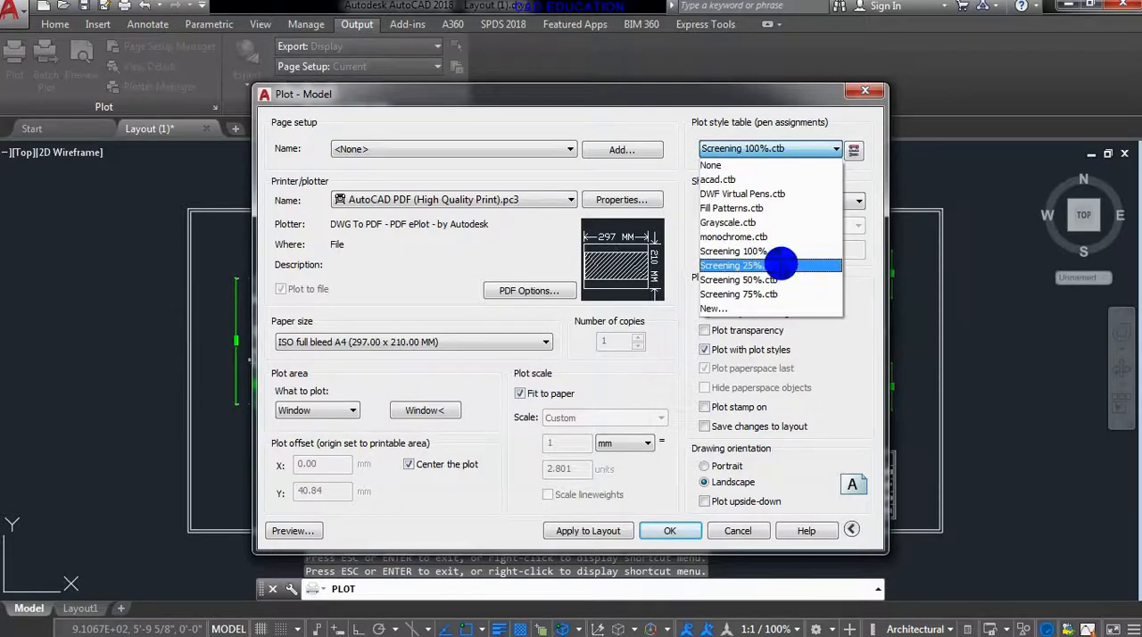
pyautogui.click(777, 278)
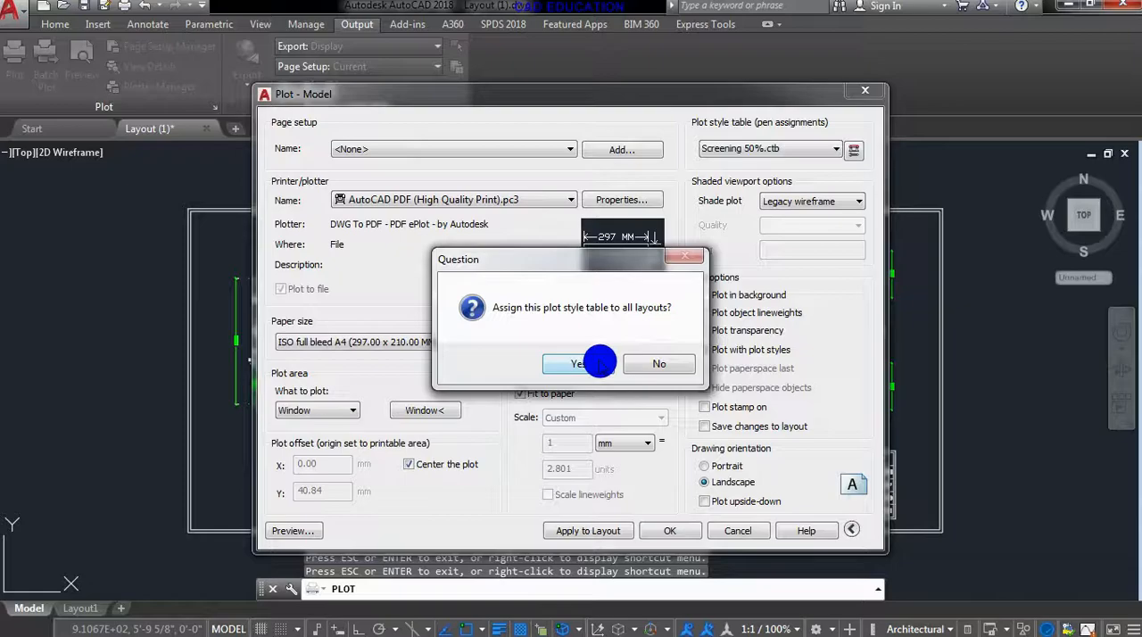
pyautogui.click(600, 363)
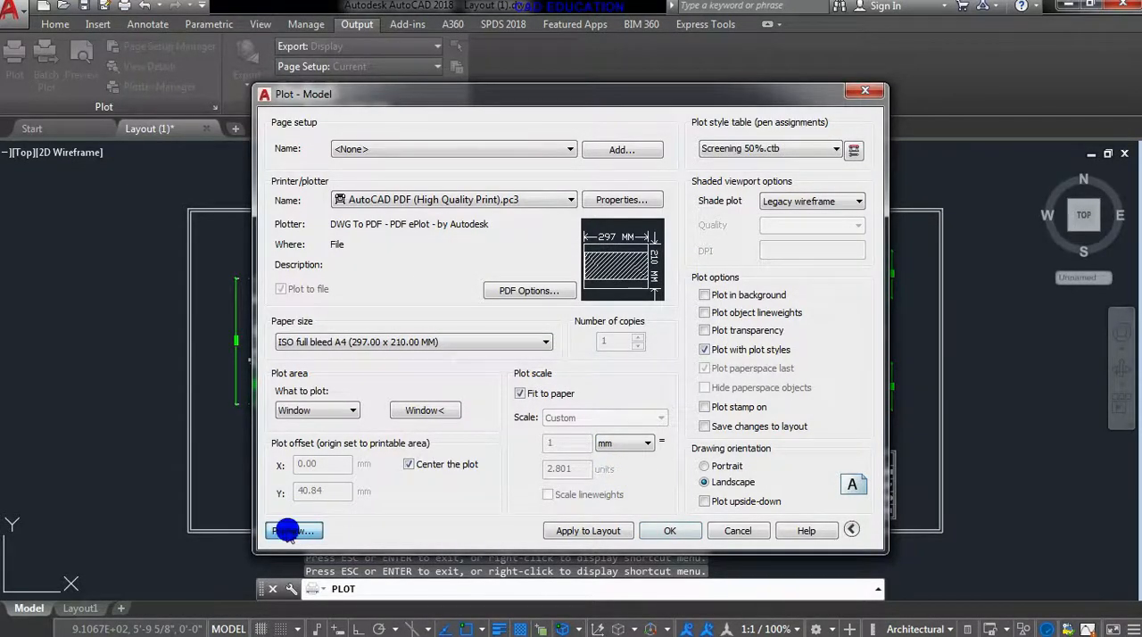
pyautogui.click(287, 532)
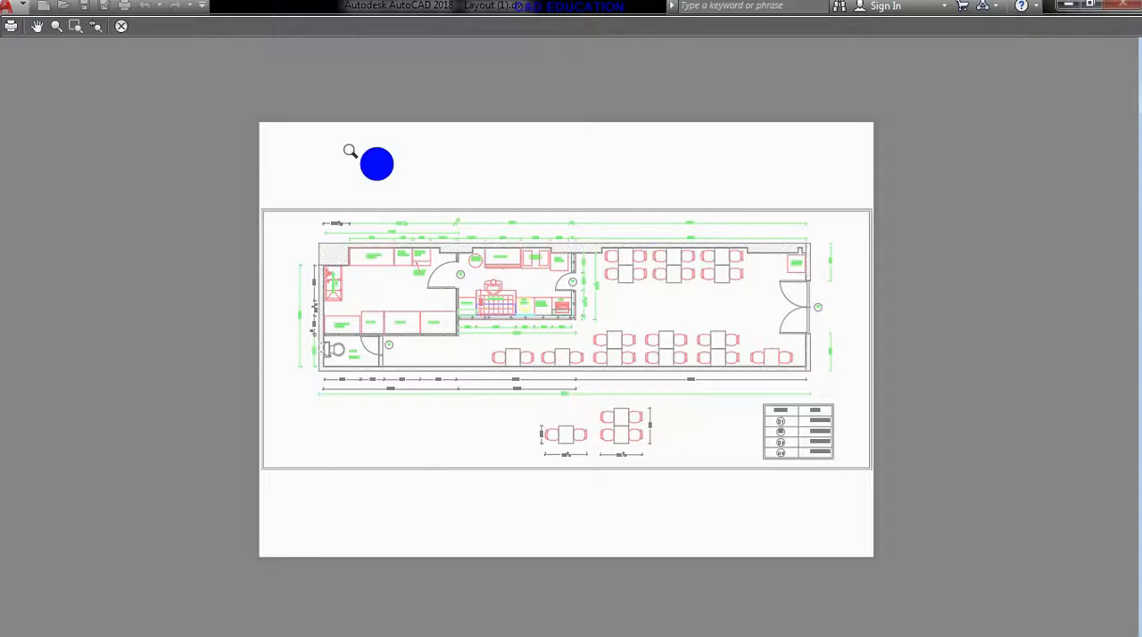
pyautogui.click(127, 27)
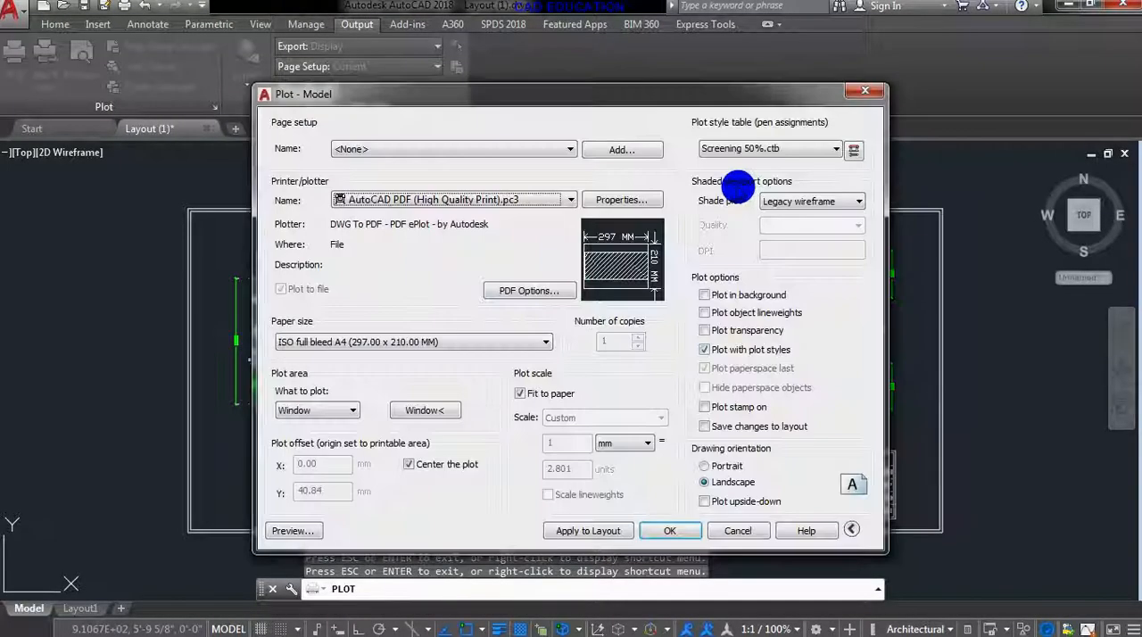
# - Try the Screening 25%.ctb plot style table on all layouts and check its line intensity in the plot preview
pyautogui.click(784, 158)
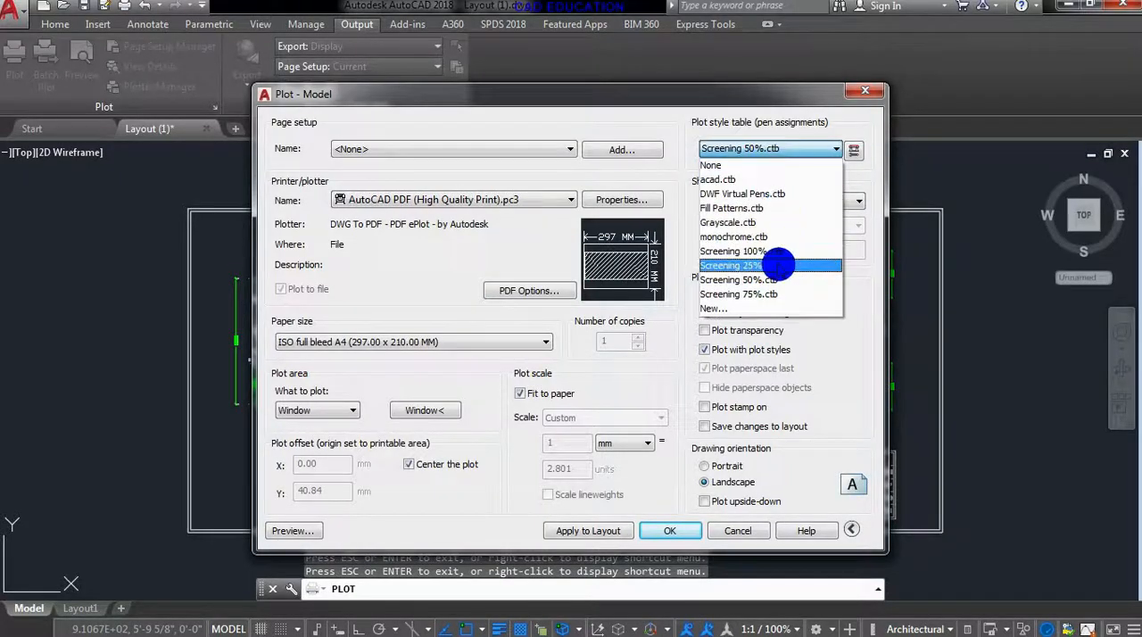
pyautogui.click(776, 262)
pyautogui.click(578, 363)
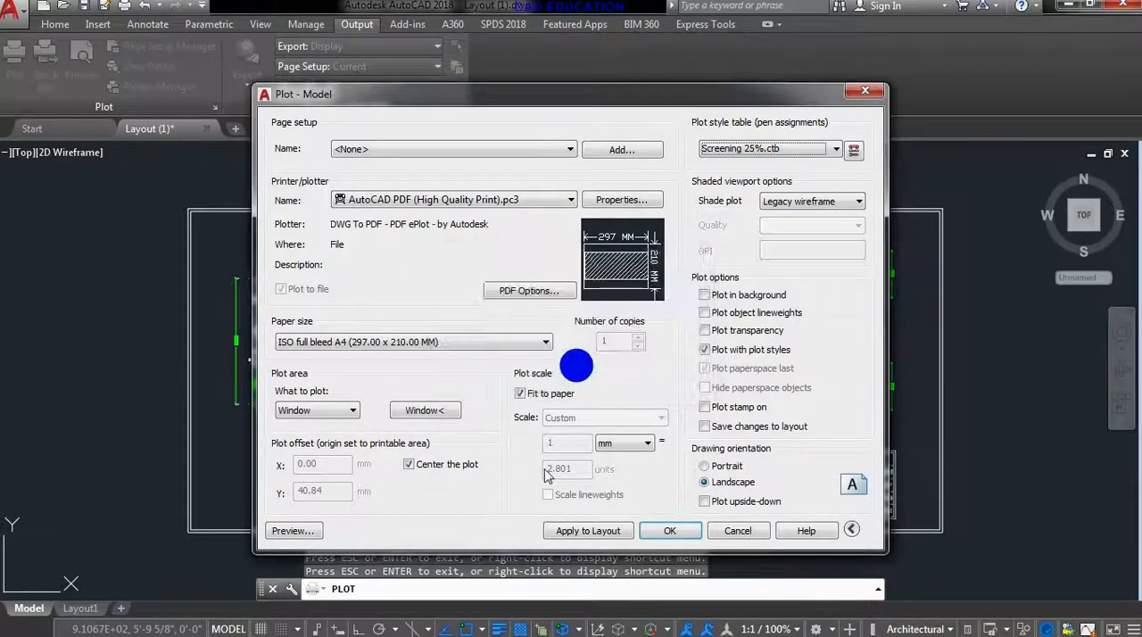
pyautogui.click(288, 531)
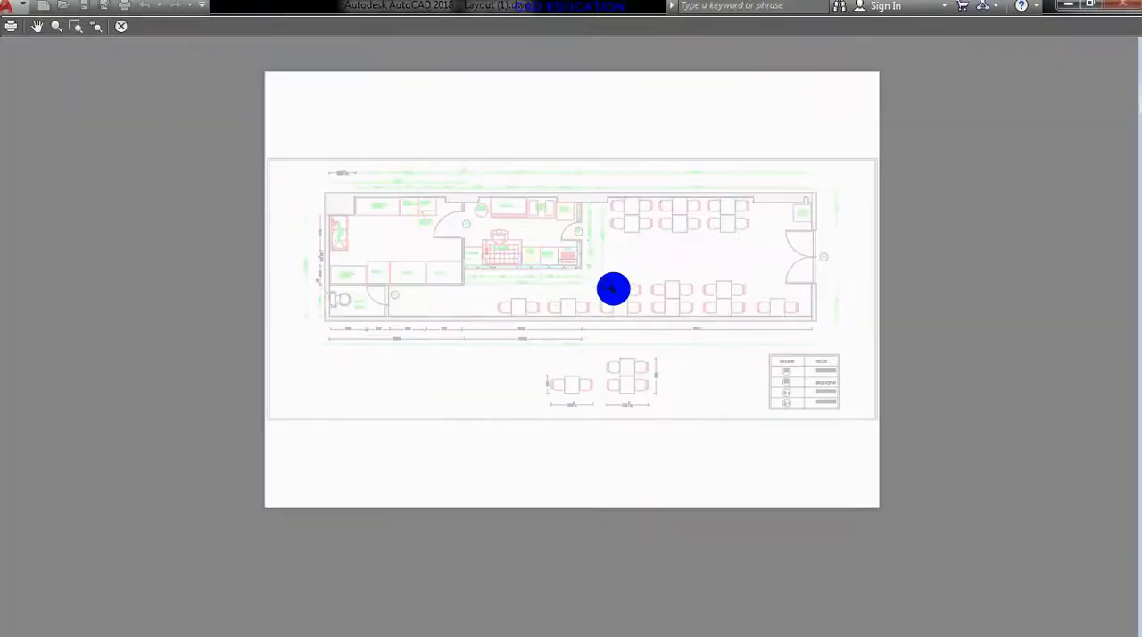
pyautogui.click(121, 27)
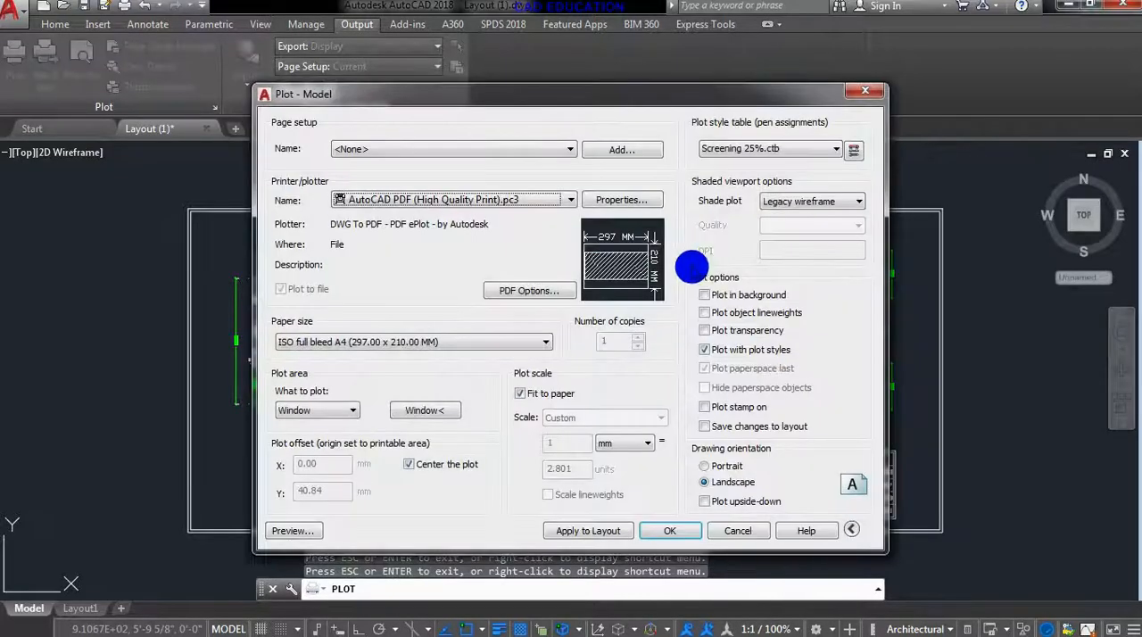
# - Set the plot style table back to Screening 100%.ctb for all layouts and check the whole sheet in the preview
pyautogui.click(767, 150)
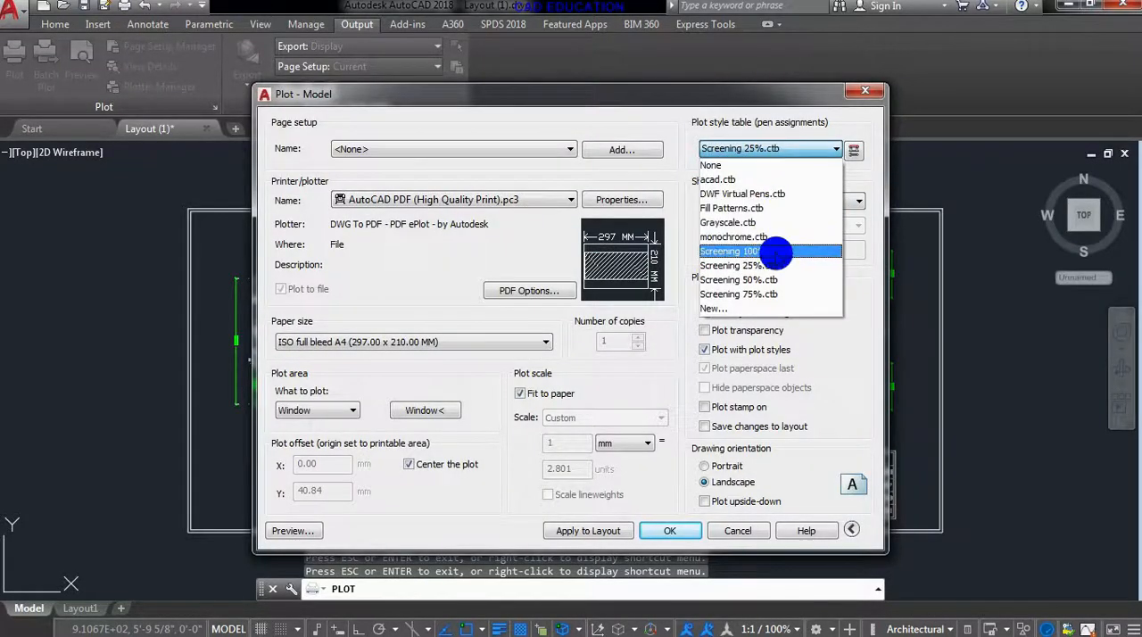
pyautogui.click(770, 251)
pyautogui.click(597, 364)
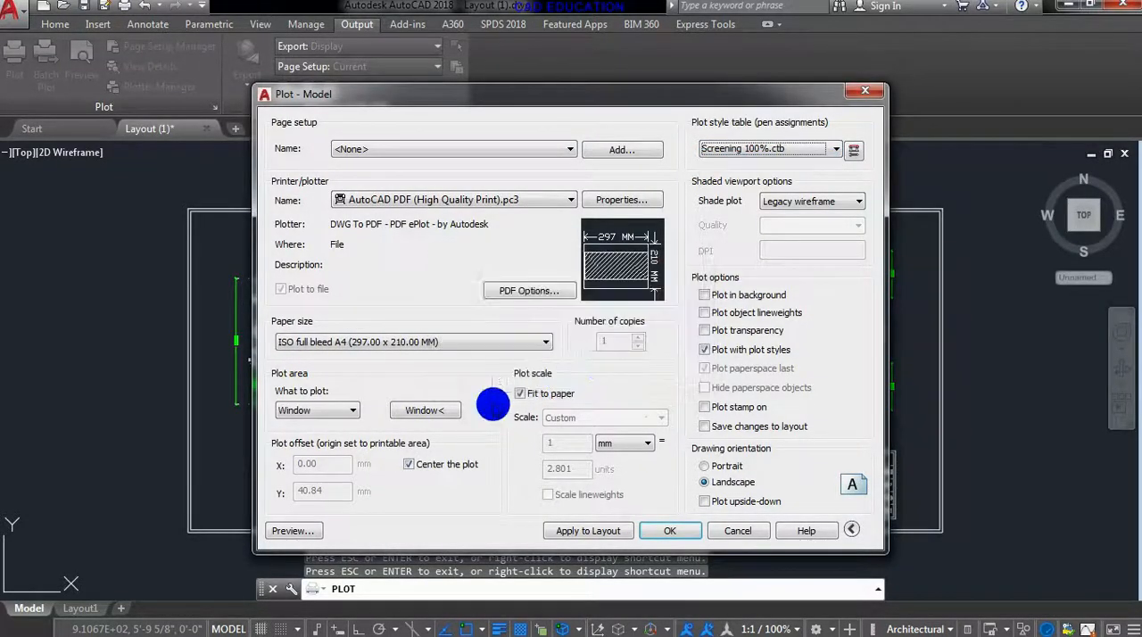
pyautogui.click(300, 531)
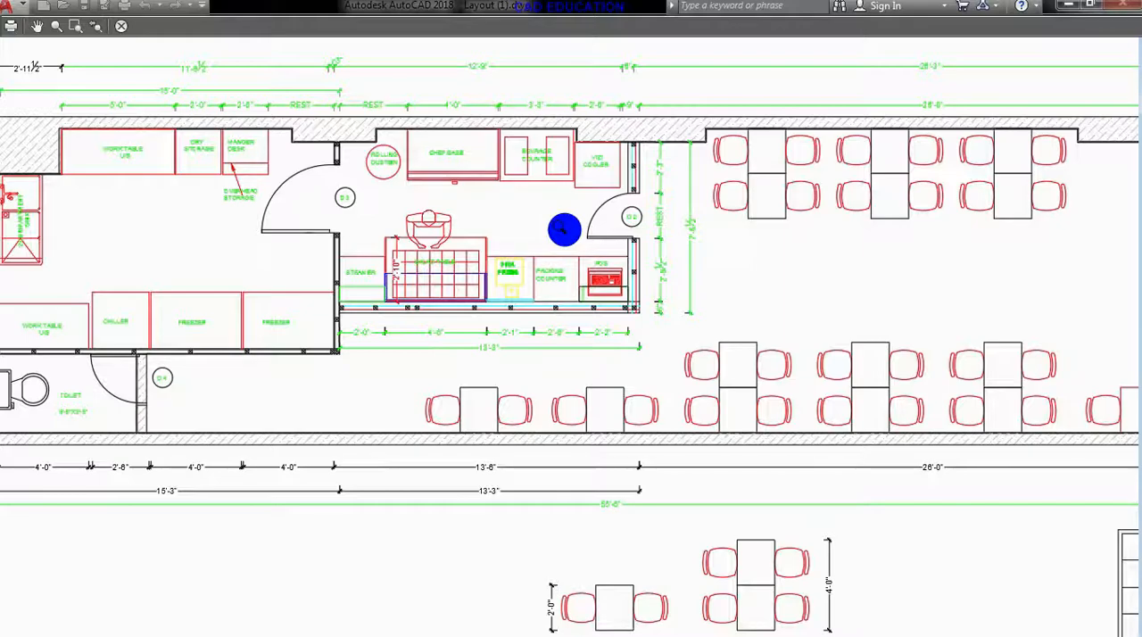
pyautogui.scroll(-5, 691, 370)
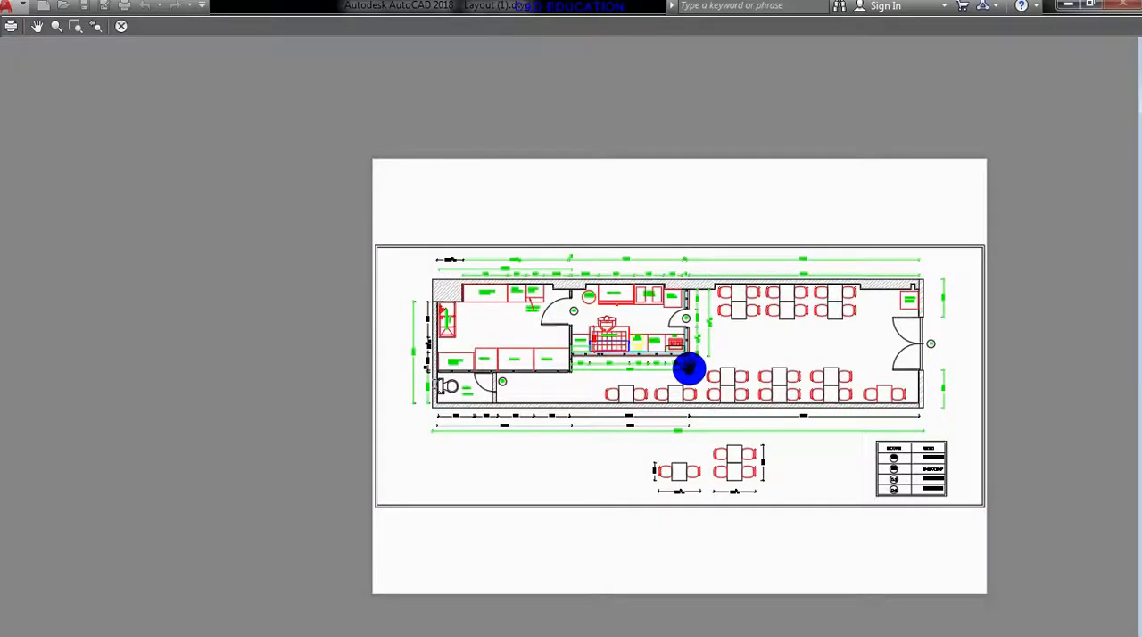
pyautogui.click(120, 30)
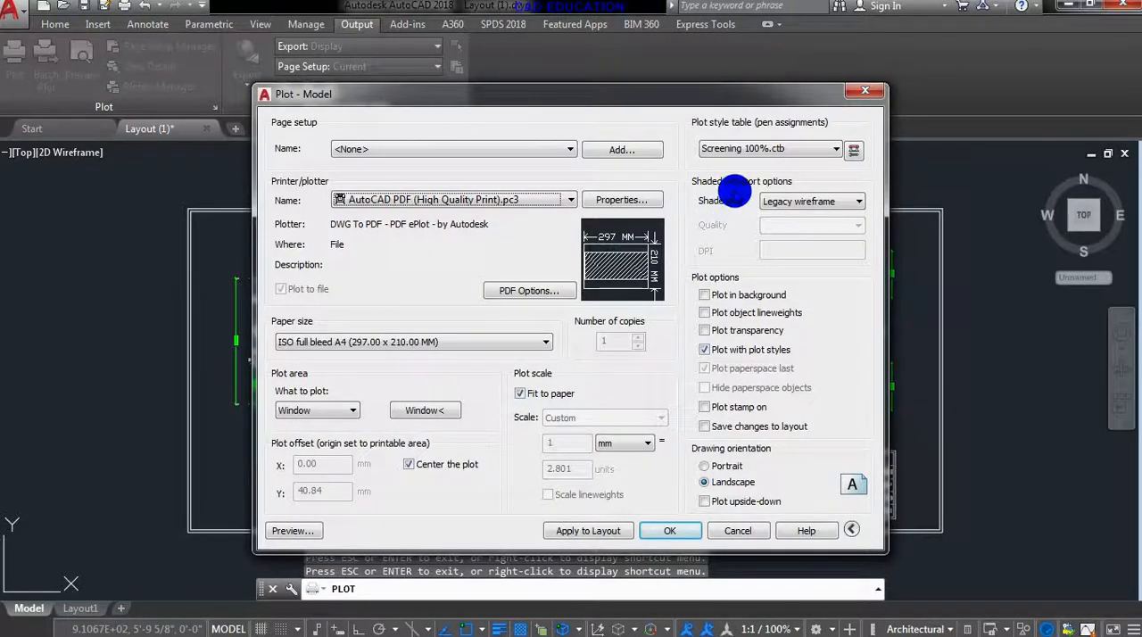
# - Review the available shade plot modes and the plot options such as background plotting and object lineweights, and leave the plot setup
pyautogui.click(803, 203)
pyautogui.click(859, 203)
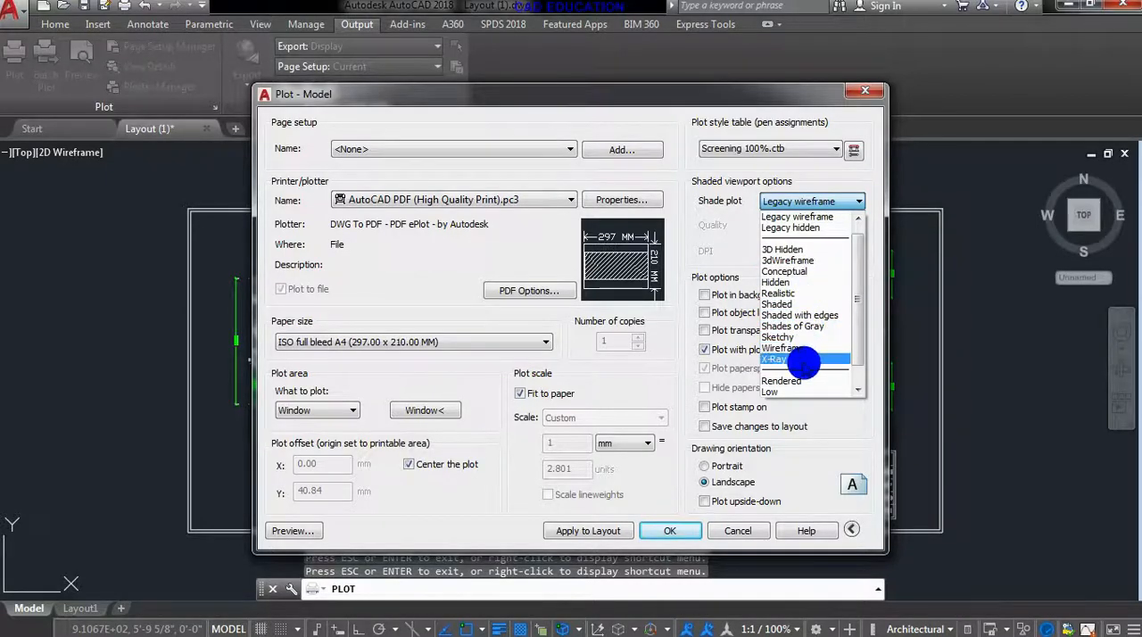
pyautogui.click(719, 248)
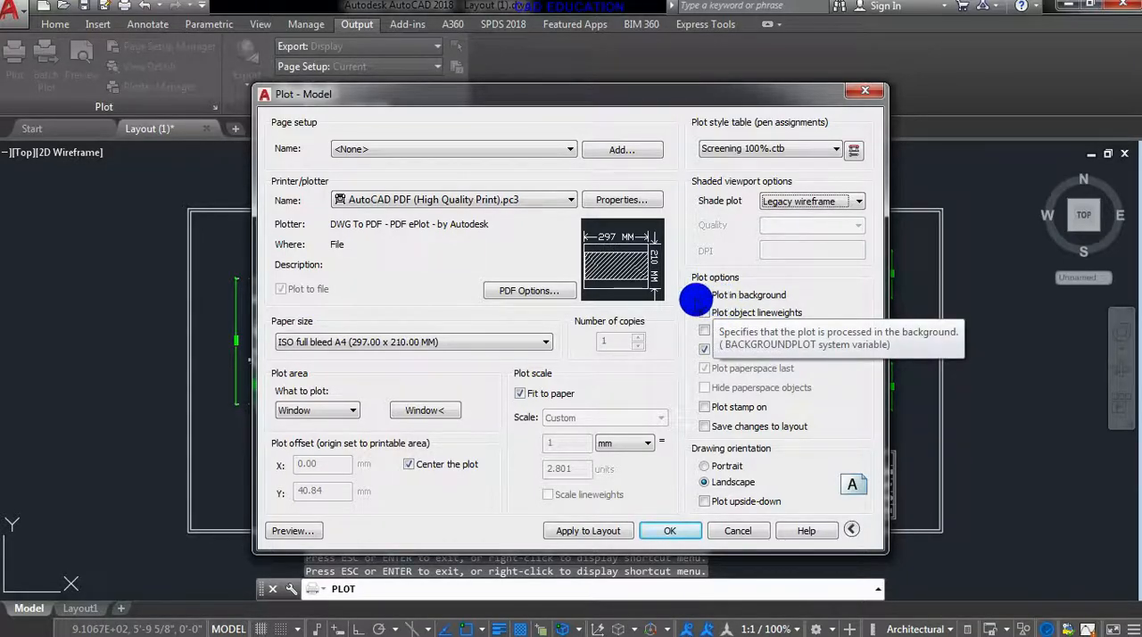
pyautogui.click(708, 295)
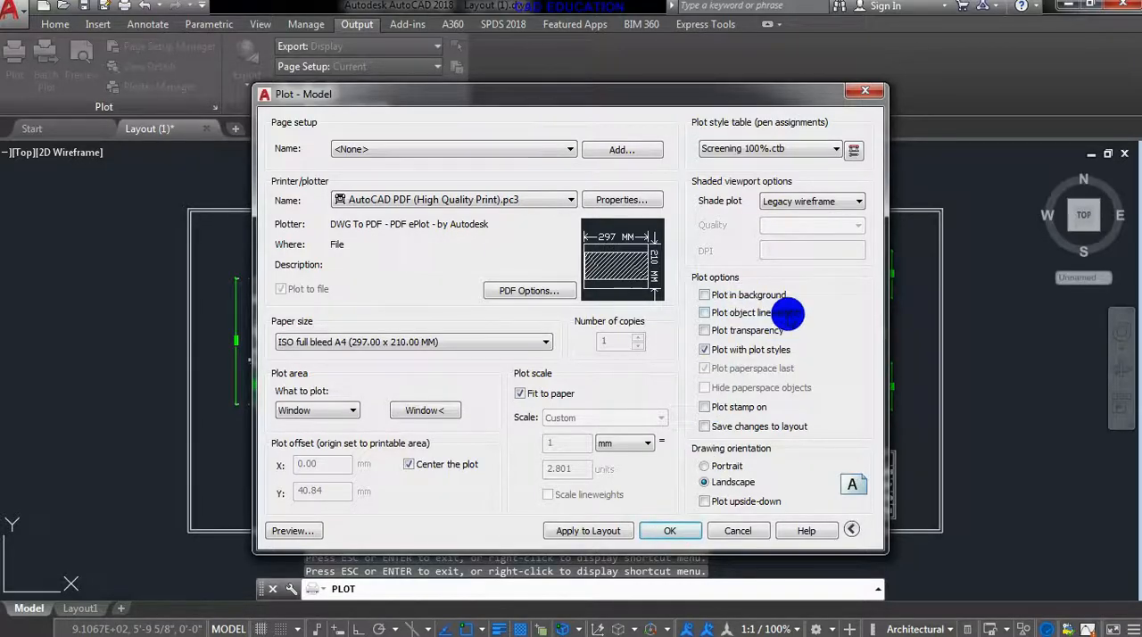
pyautogui.click(670, 533)
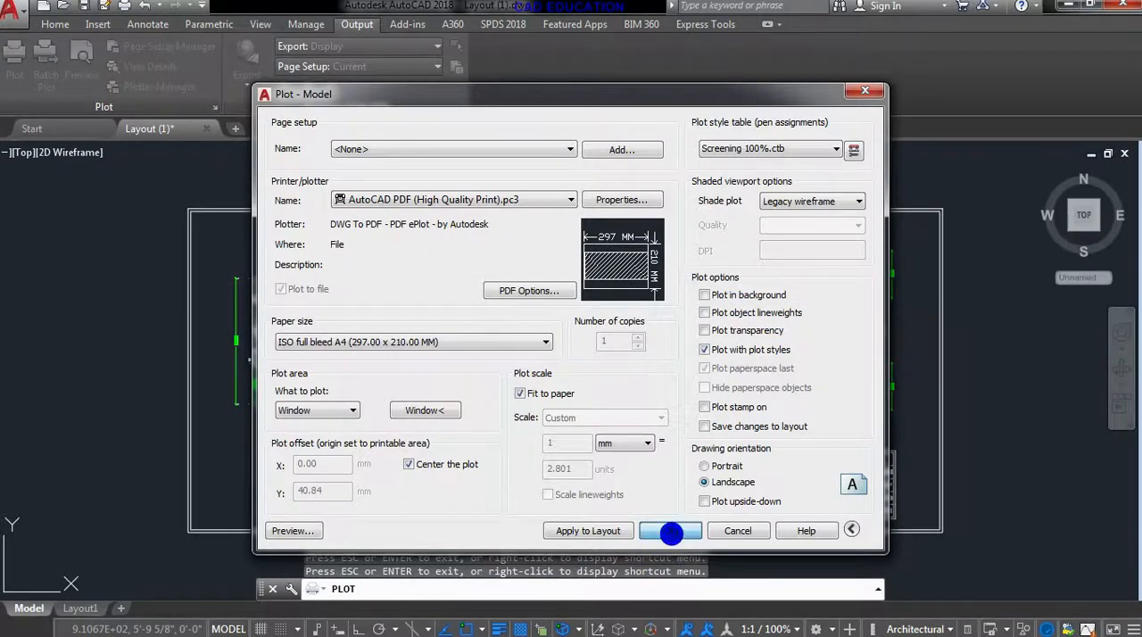
pyautogui.click(790, 512)
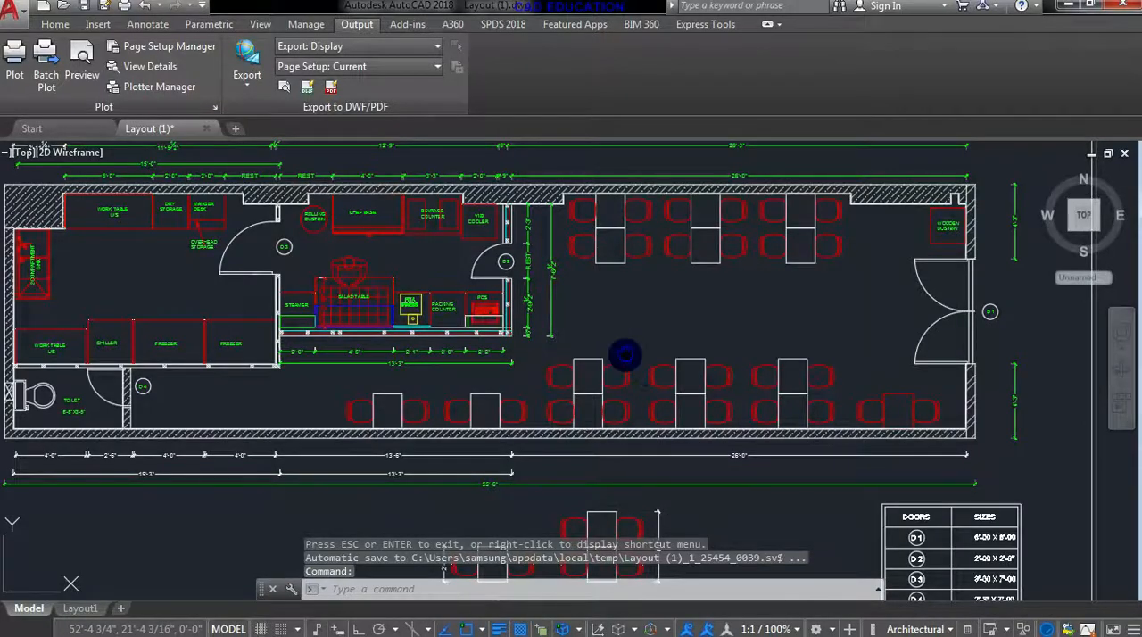
# - Assign a heavier lineweight to the four rectangles of the two double dining tables beside the lower wall, right of the kitchen counters
pyautogui.moveTo(612, 355); pyautogui.dragTo(666, 355, button='middle')
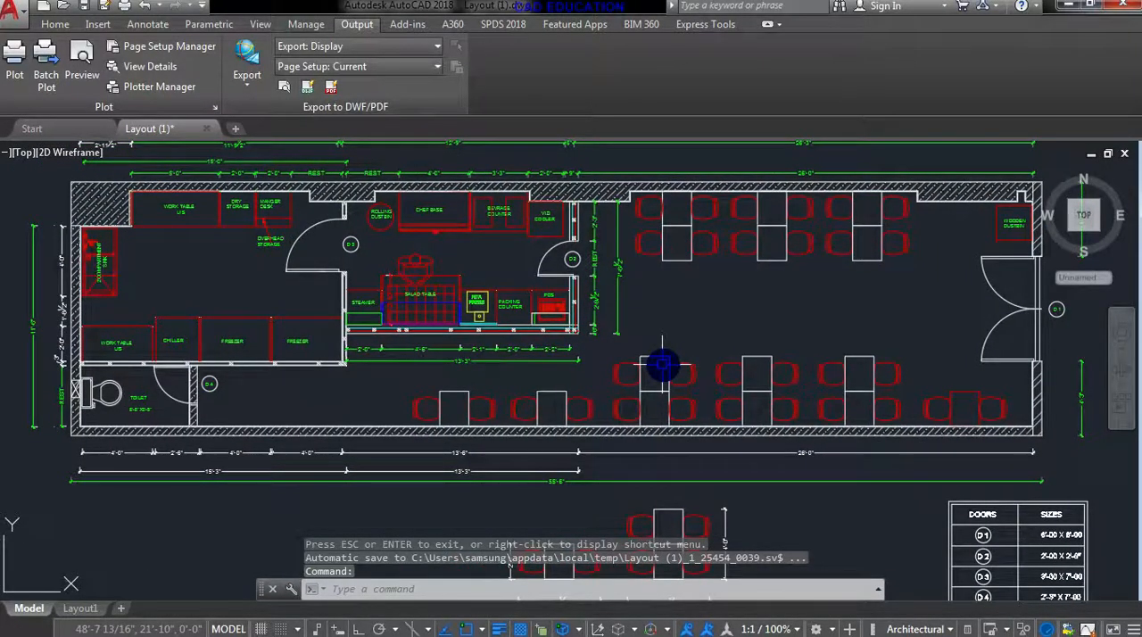
pyautogui.scroll(5, 662, 364)
pyautogui.click(668, 356)
pyautogui.scroll(-2, 660, 393)
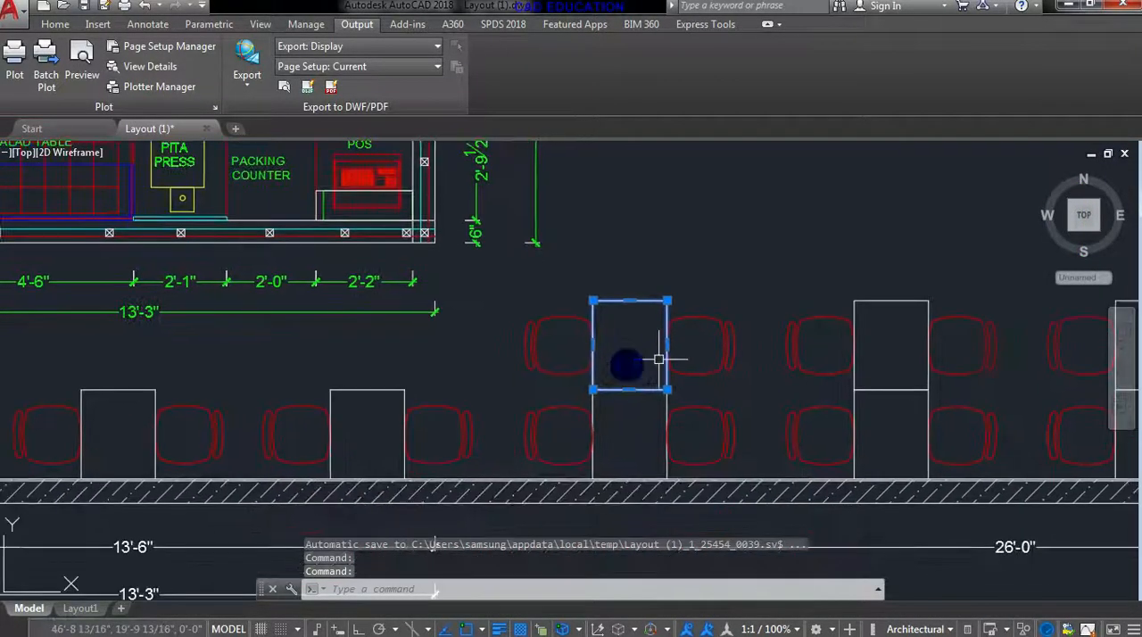
pyautogui.click(910, 301)
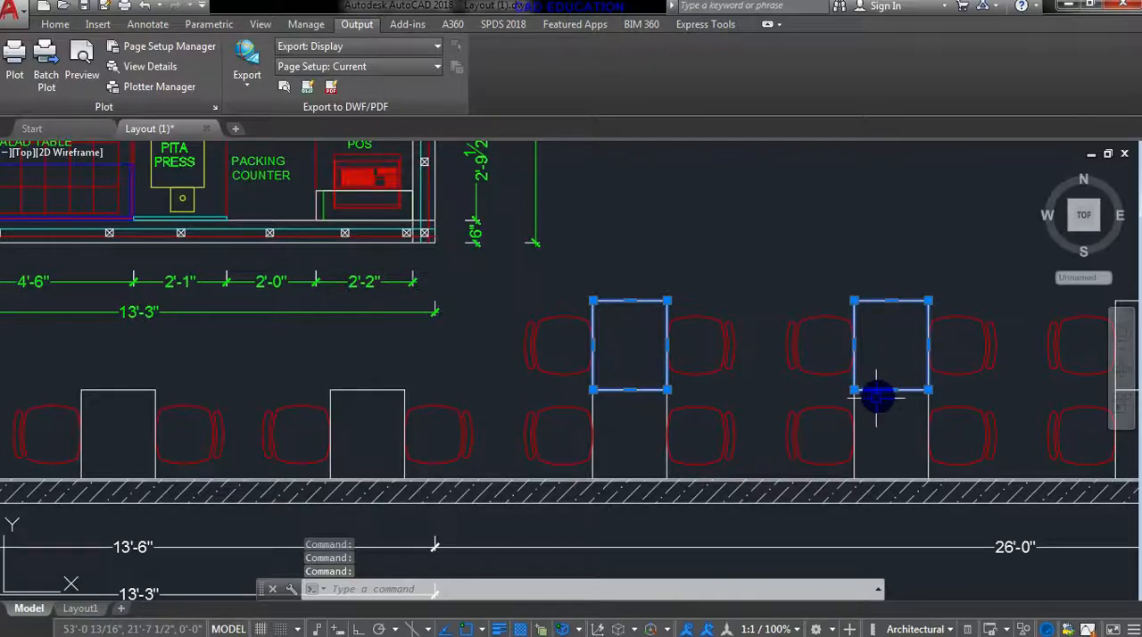
pyautogui.click(854, 404)
pyautogui.click(671, 413)
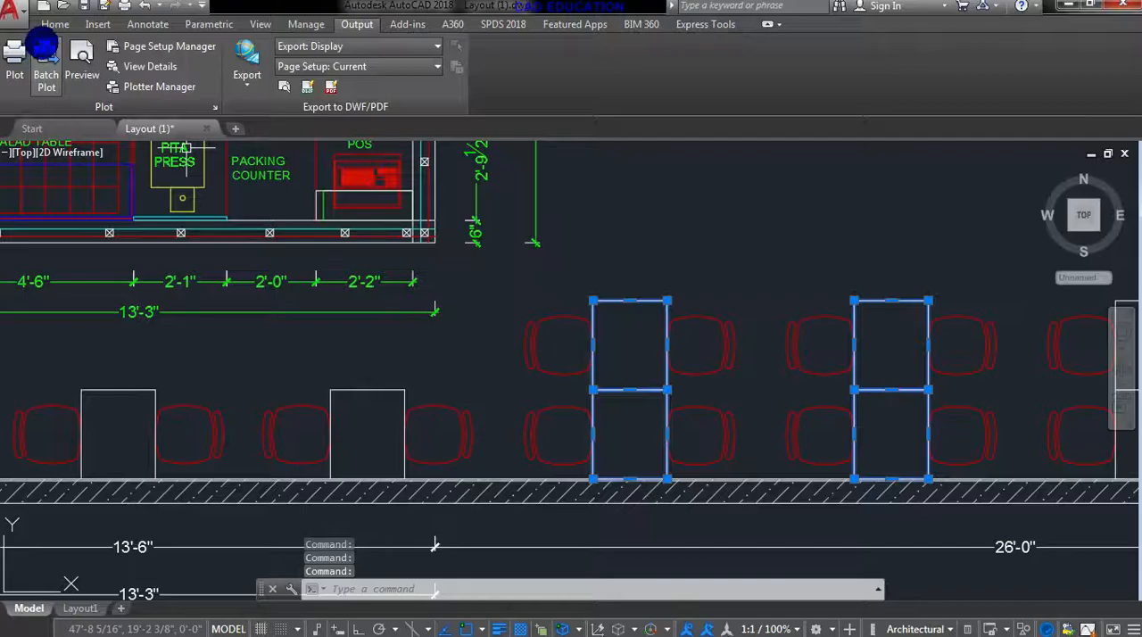
pyautogui.click(53, 25)
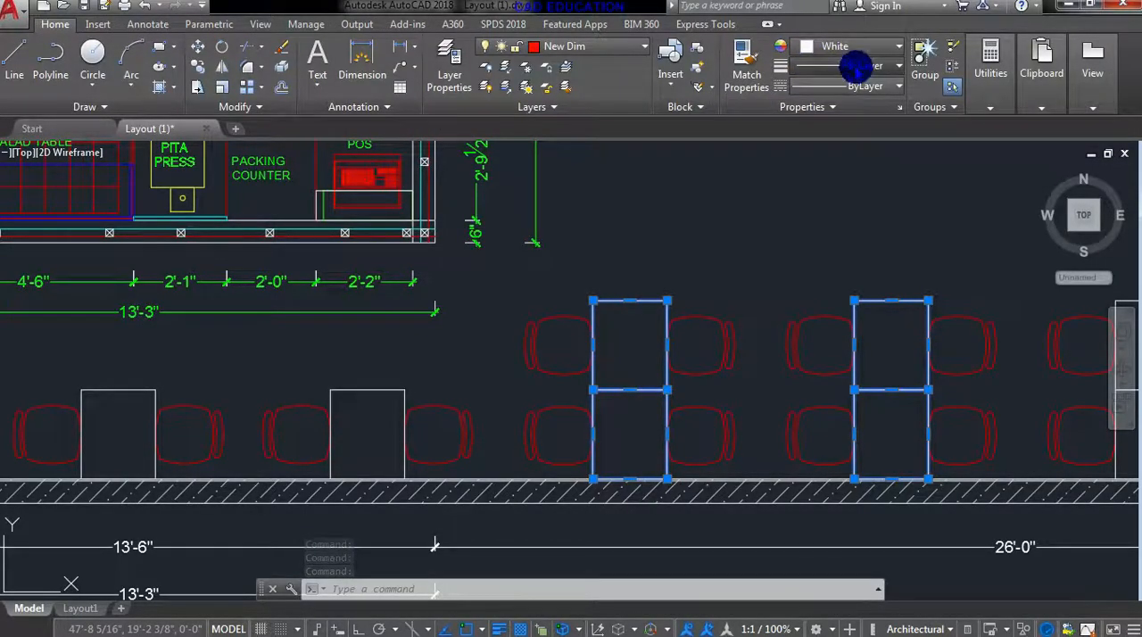
pyautogui.click(855, 66)
pyautogui.scroll(-4, 883, 125)
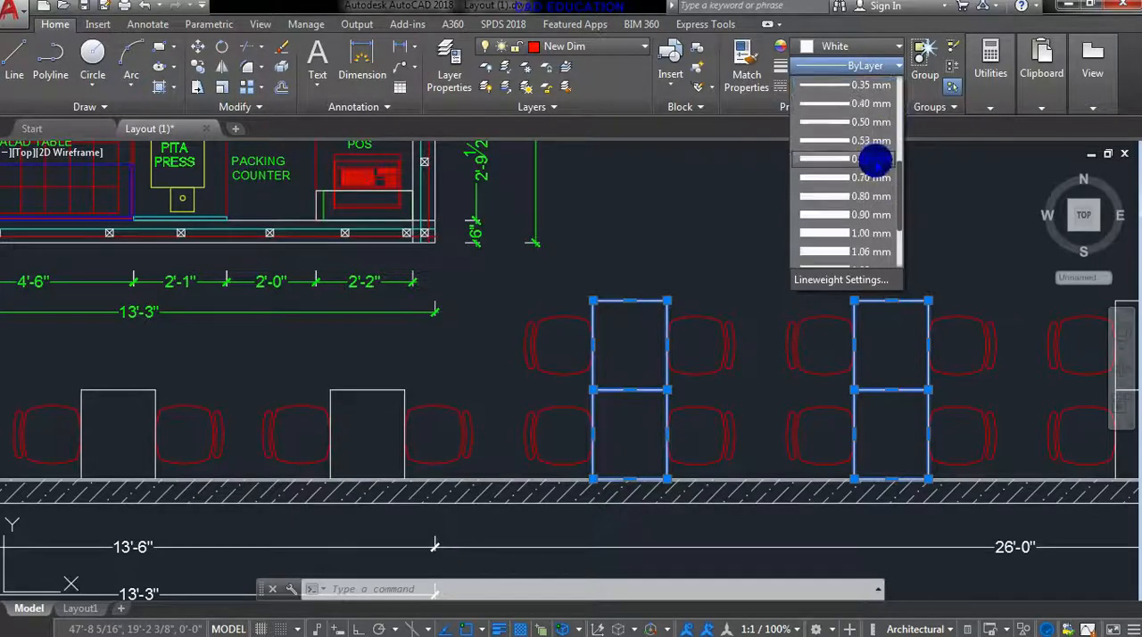
pyautogui.click(855, 182)
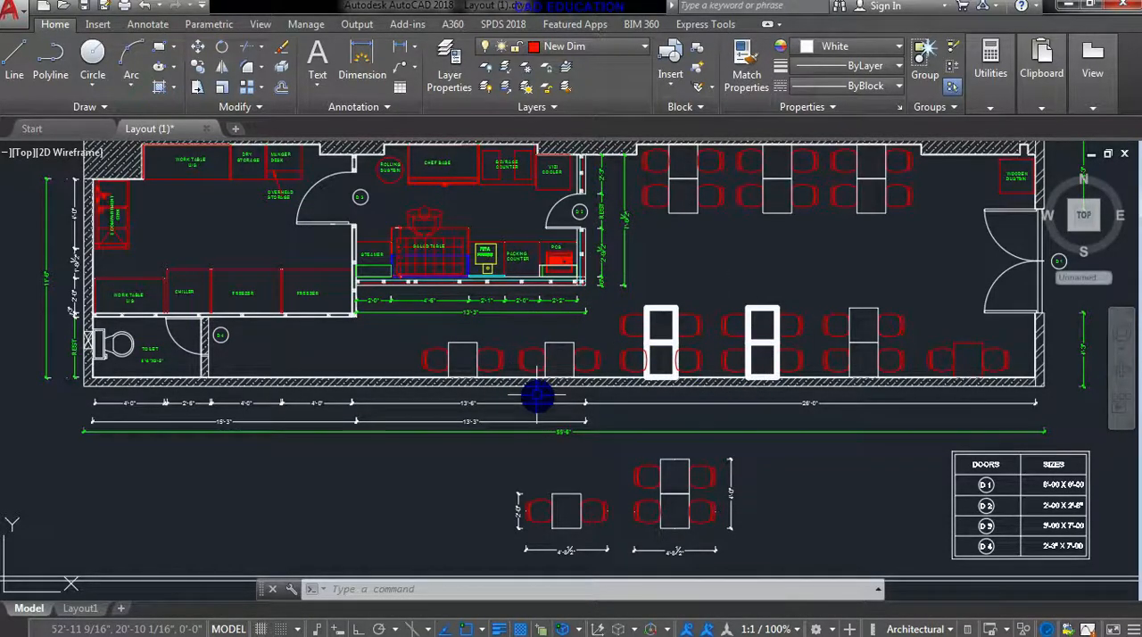
# - Start a plot from page setup 1 and choose the AutoCAD PDF (High Quality Print).pc3 plotter
pyautogui.hotkey('ctrl', 'p')
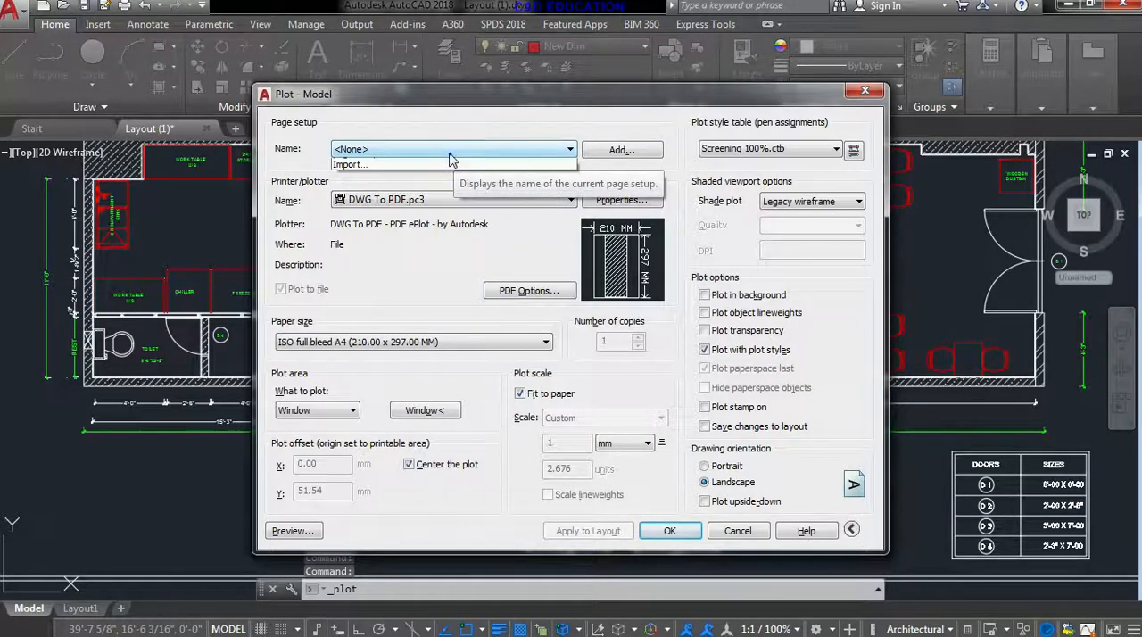
pyautogui.click(449, 153)
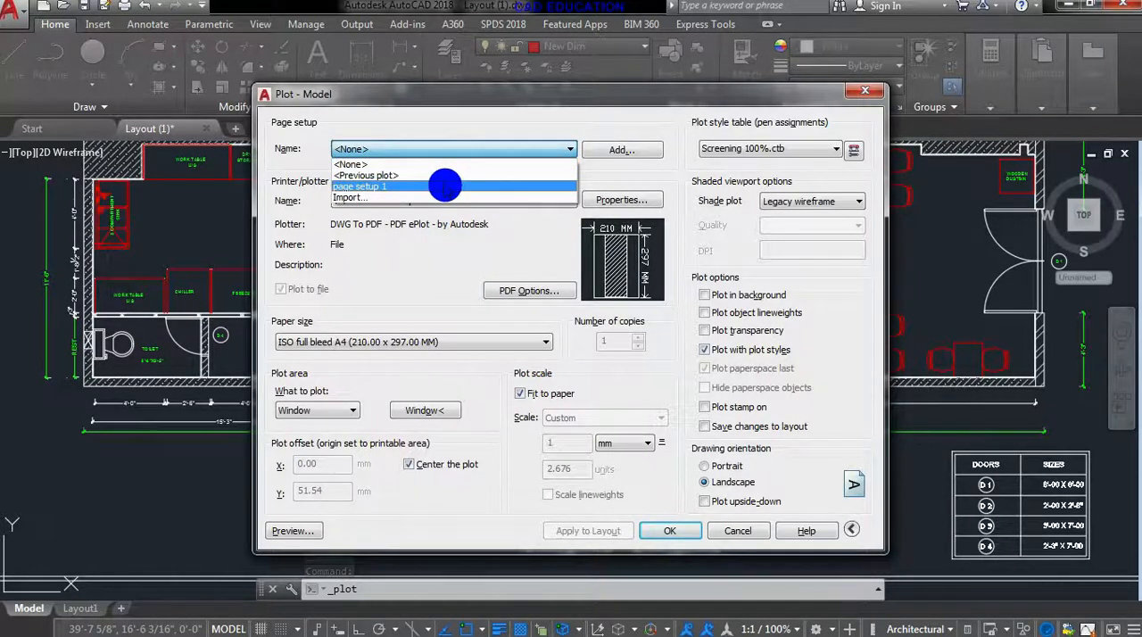
pyautogui.click(446, 186)
pyautogui.click(446, 200)
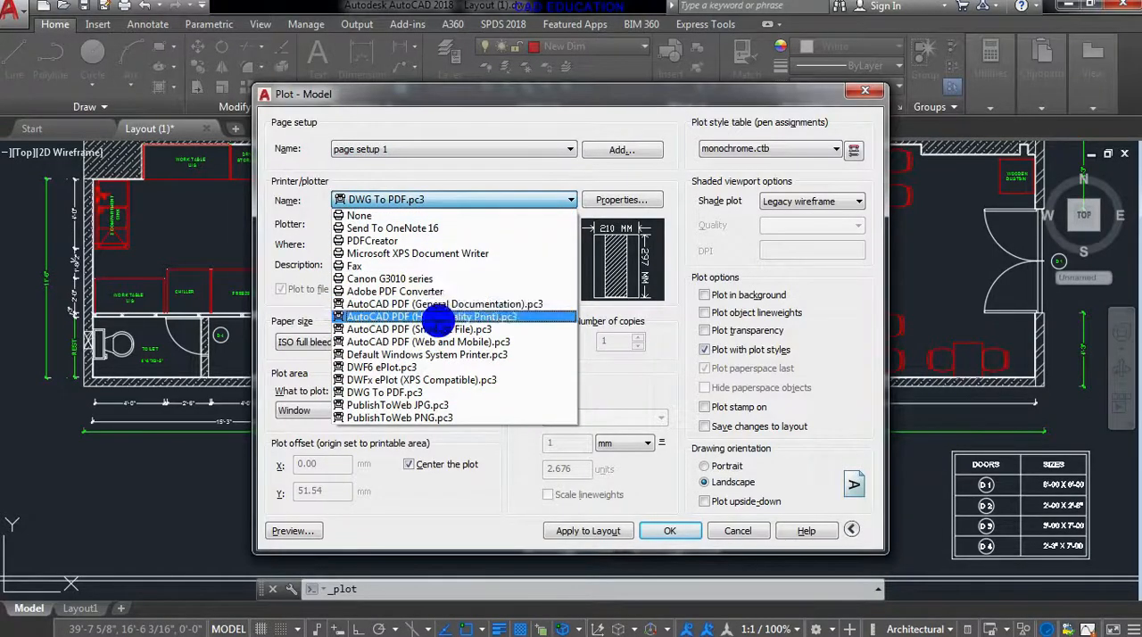
pyautogui.click(437, 317)
# - Set the paper size to ISO full bleed A4 (297.00 x 210.00 MM)
pyautogui.click(420, 341)
pyautogui.scroll(5, 411, 183)
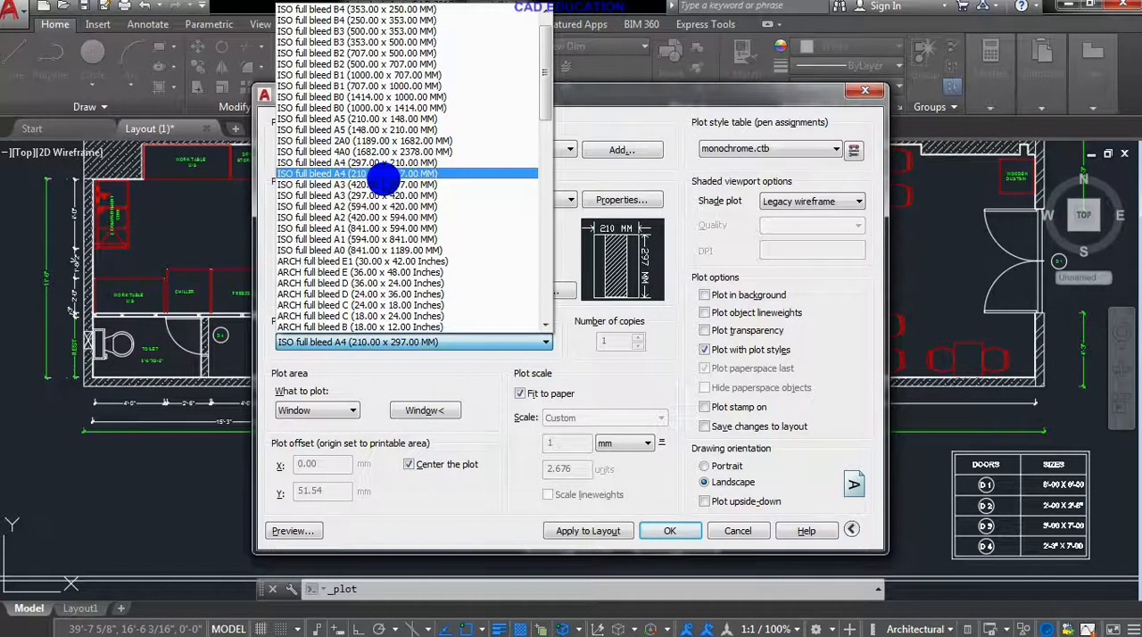
pyautogui.click(384, 163)
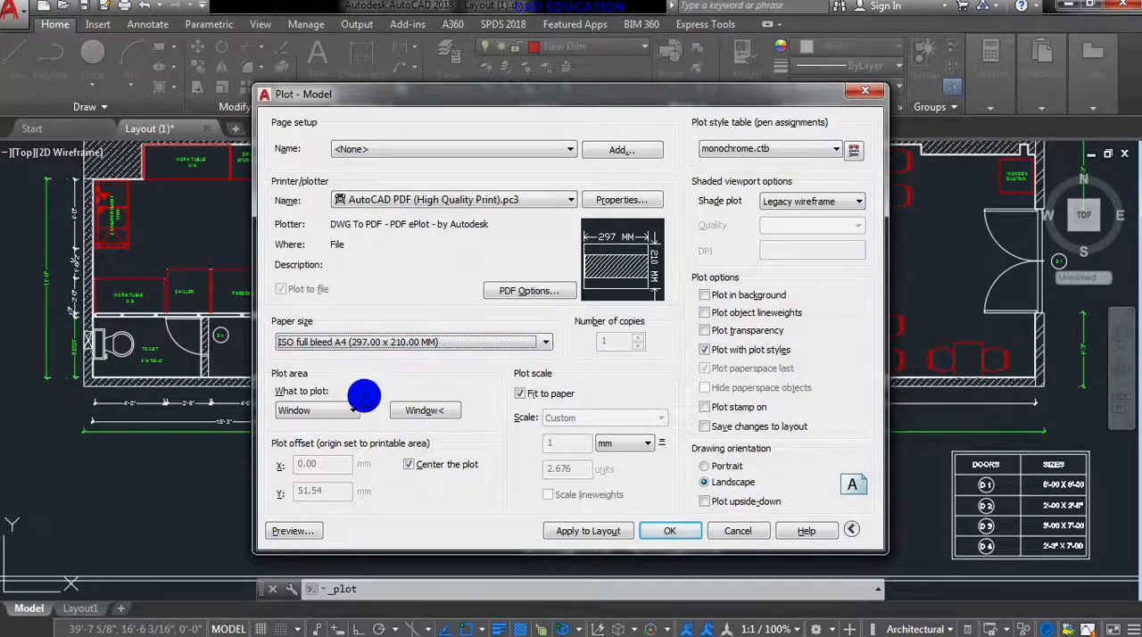
# - Define the plot window by picking opposite corners of the border frame around the whole floor plan
pyautogui.click(415, 404)
pyautogui.scroll(-5, 407, 255)
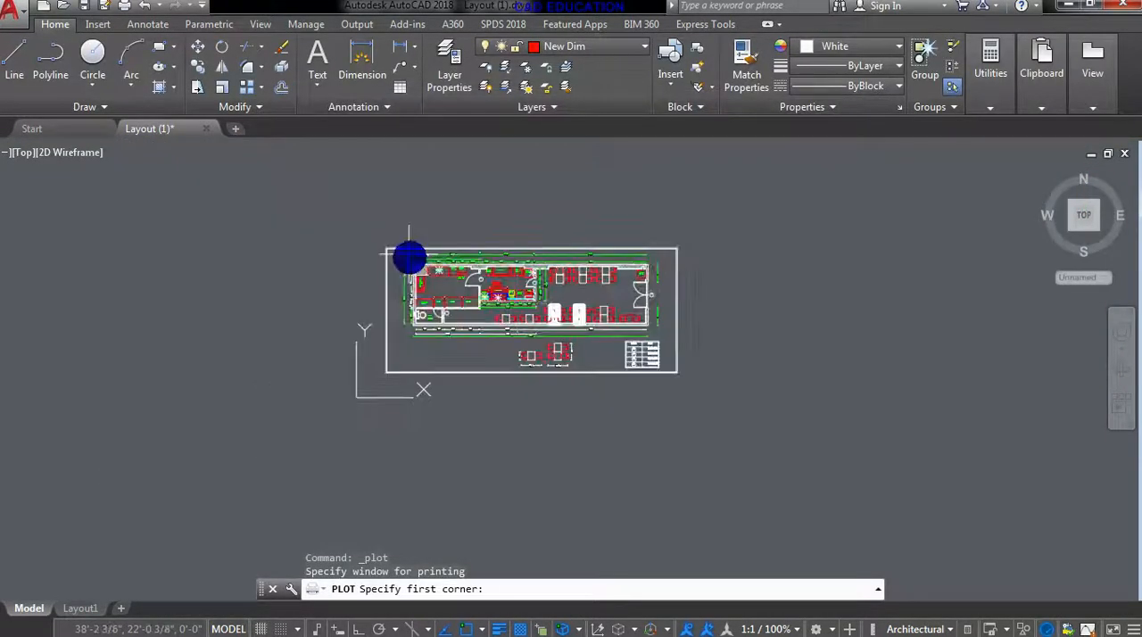
pyautogui.scroll(3, 384, 250)
pyautogui.click(389, 242)
pyautogui.scroll(-3, 571, 339)
pyautogui.moveTo(571, 339); pyautogui.dragTo(433, 273, button='middle')
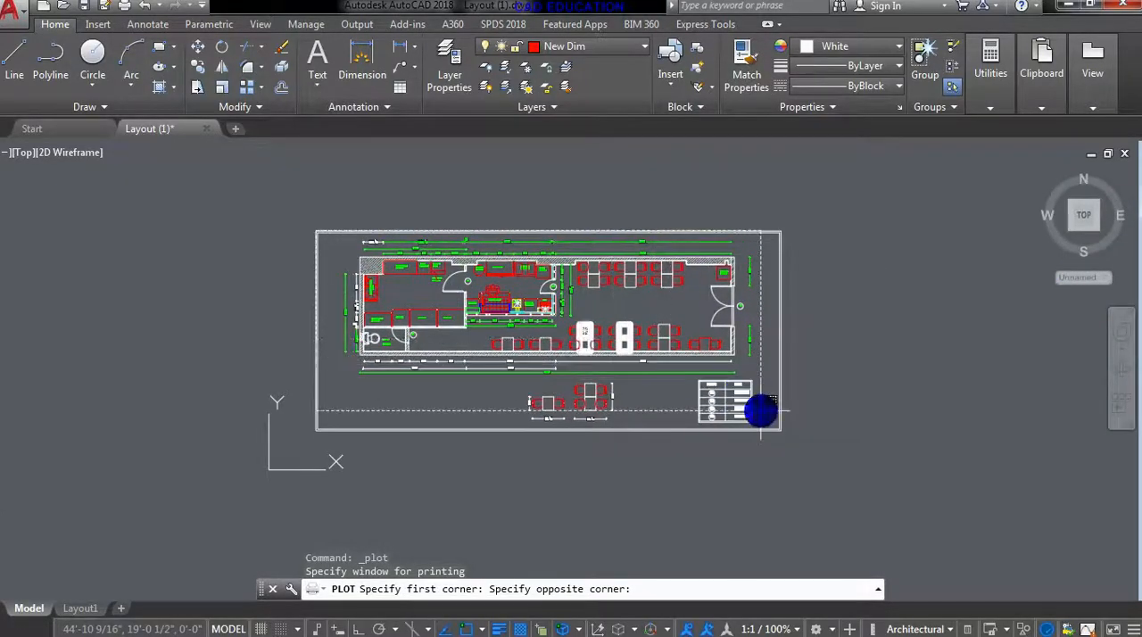
pyautogui.scroll(3, 760, 411)
pyautogui.click(795, 438)
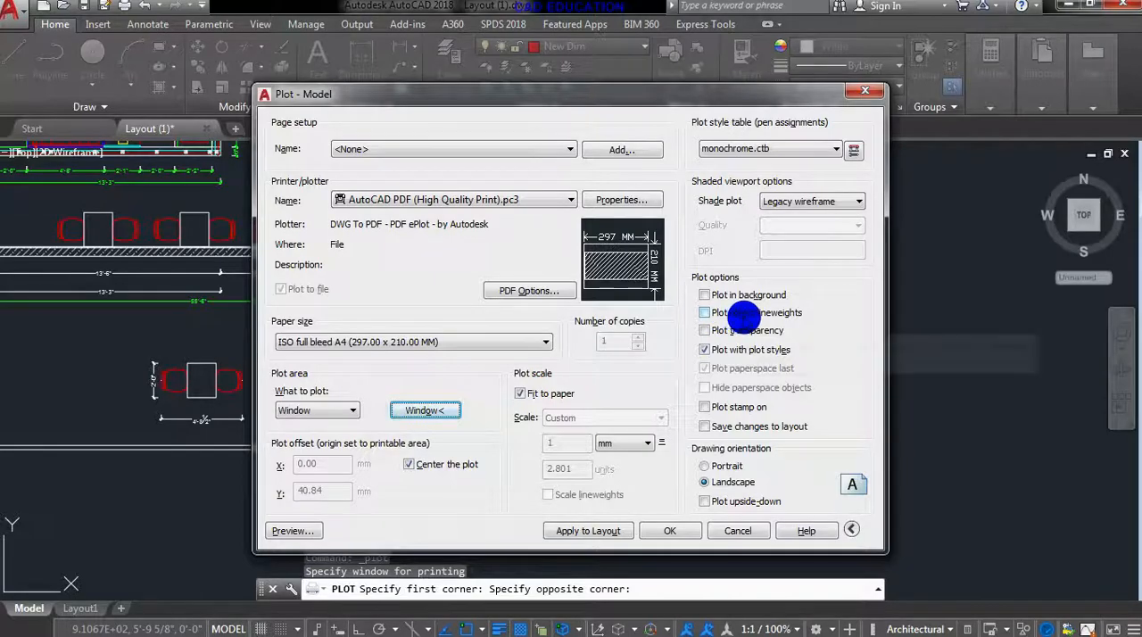
# - Preview the monochrome plot and check how the tables' lineweights print with object lineweights turned off
pyautogui.click(295, 531)
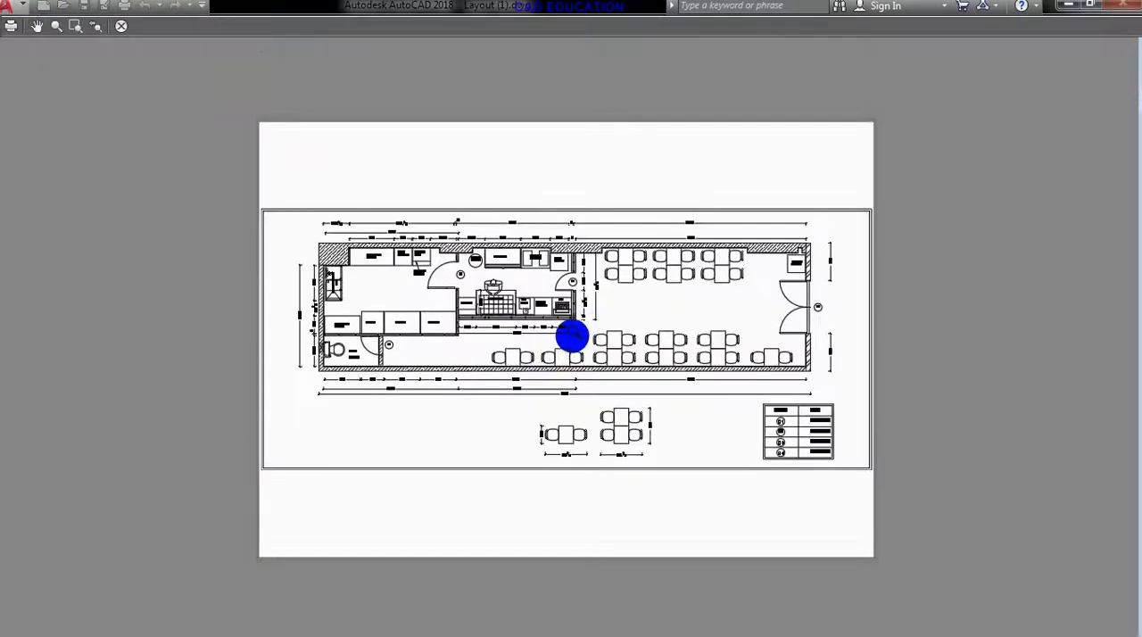
pyautogui.scroll(5, 665, 349)
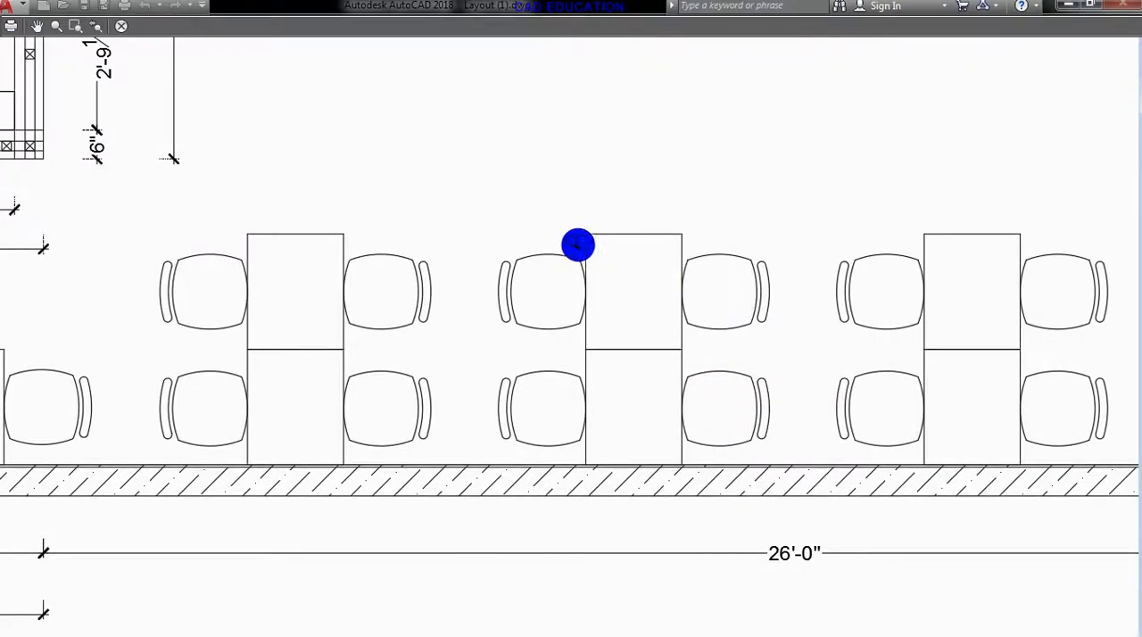
pyautogui.scroll(-5, 612, 259)
pyautogui.scroll(-3, 620, 302)
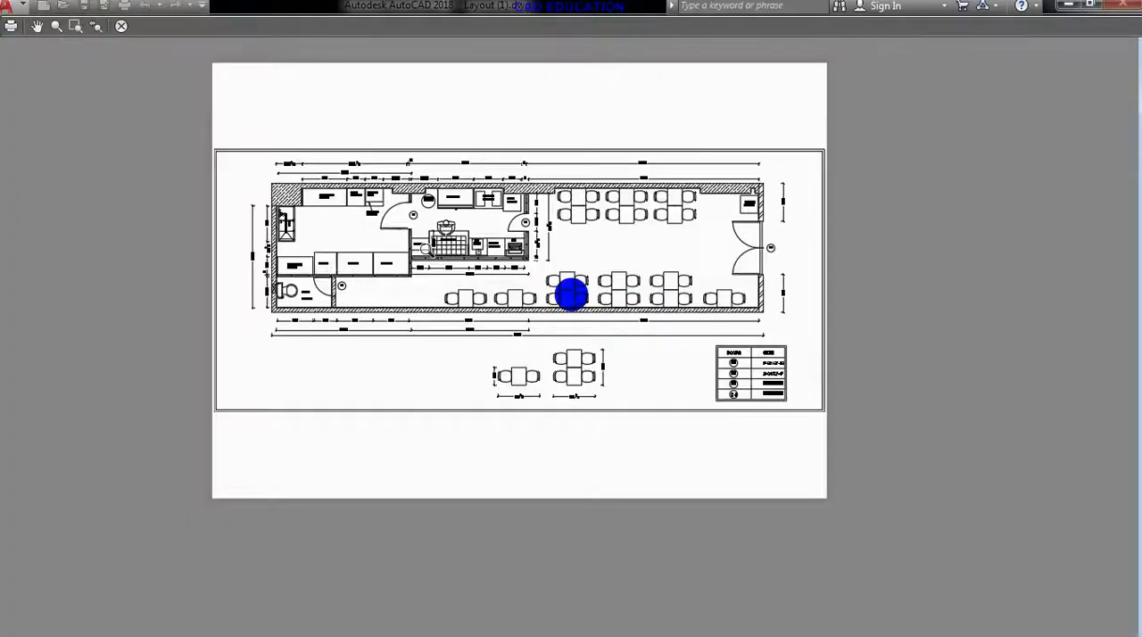
pyautogui.click(122, 25)
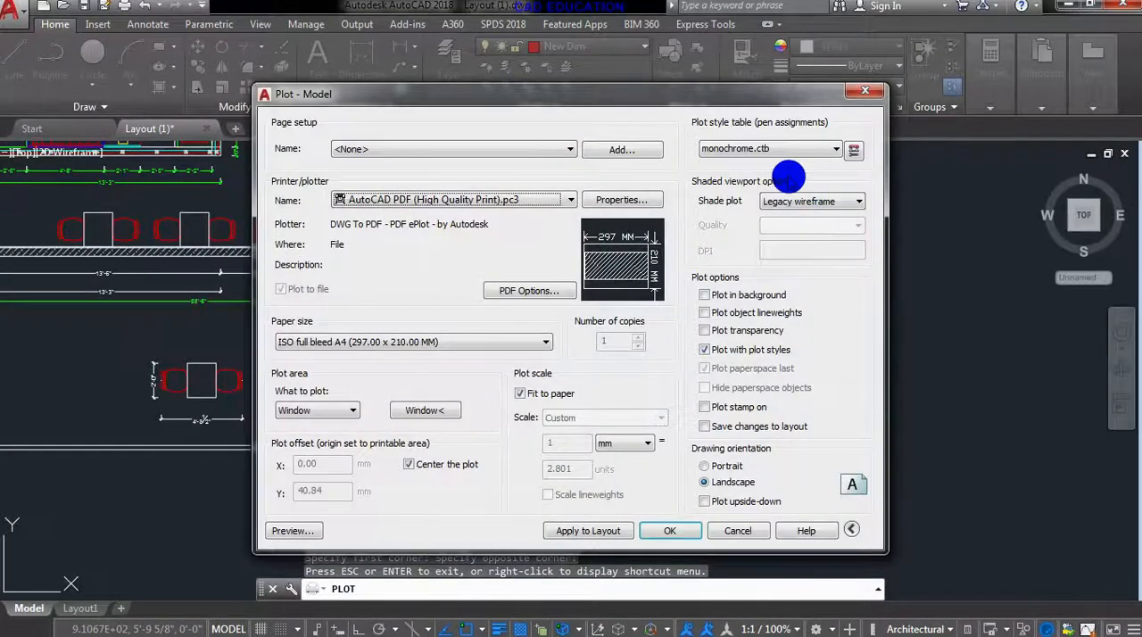
# - Set the plot style table to Screening 100%.ctb for all layouts and turn on plotting of object lineweights
pyautogui.click(784, 150)
pyautogui.click(741, 251)
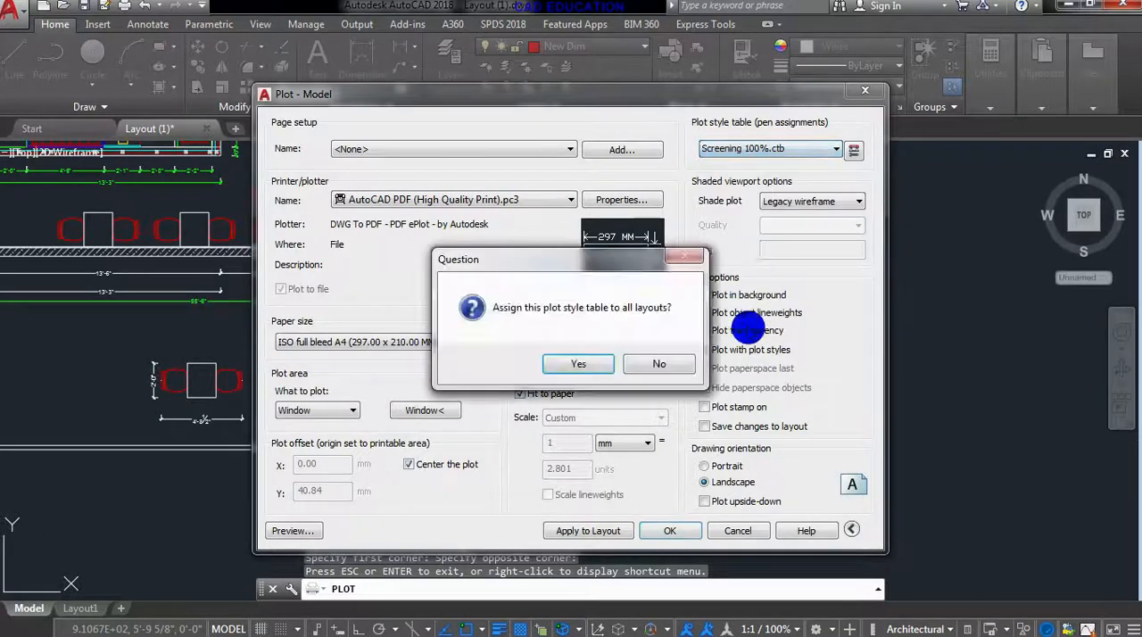
pyautogui.click(595, 362)
pyautogui.click(705, 312)
# - Preview the plot, inspect the thick table outlines and the whole sheet, and leave the plot setup
pyautogui.click(291, 531)
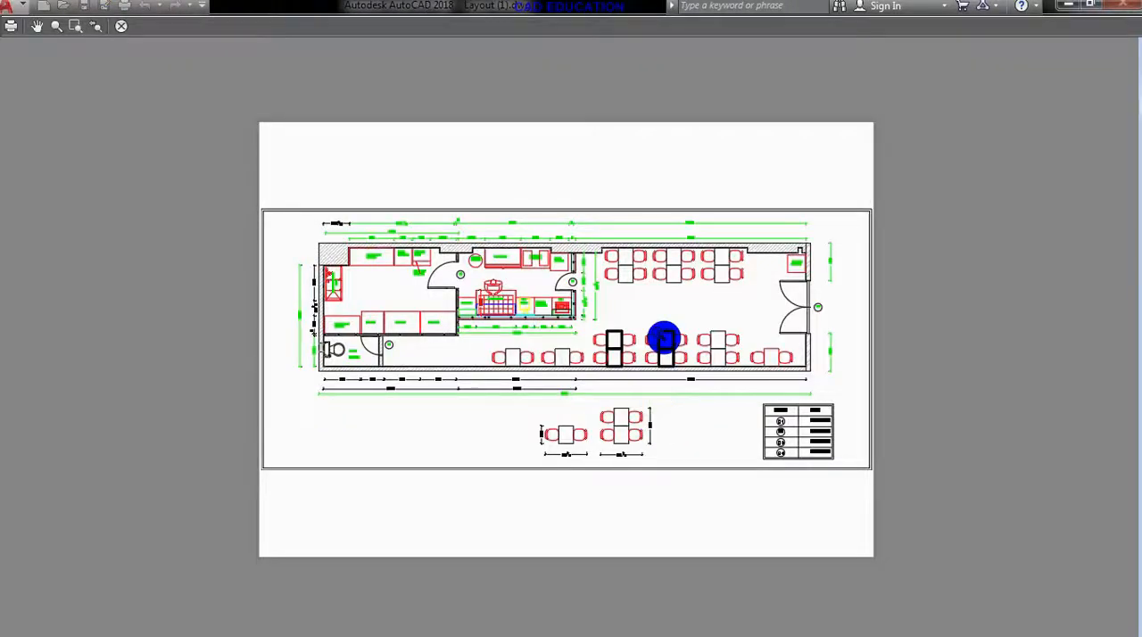
pyautogui.scroll(6, 576, 348)
pyautogui.scroll(2, 577, 349)
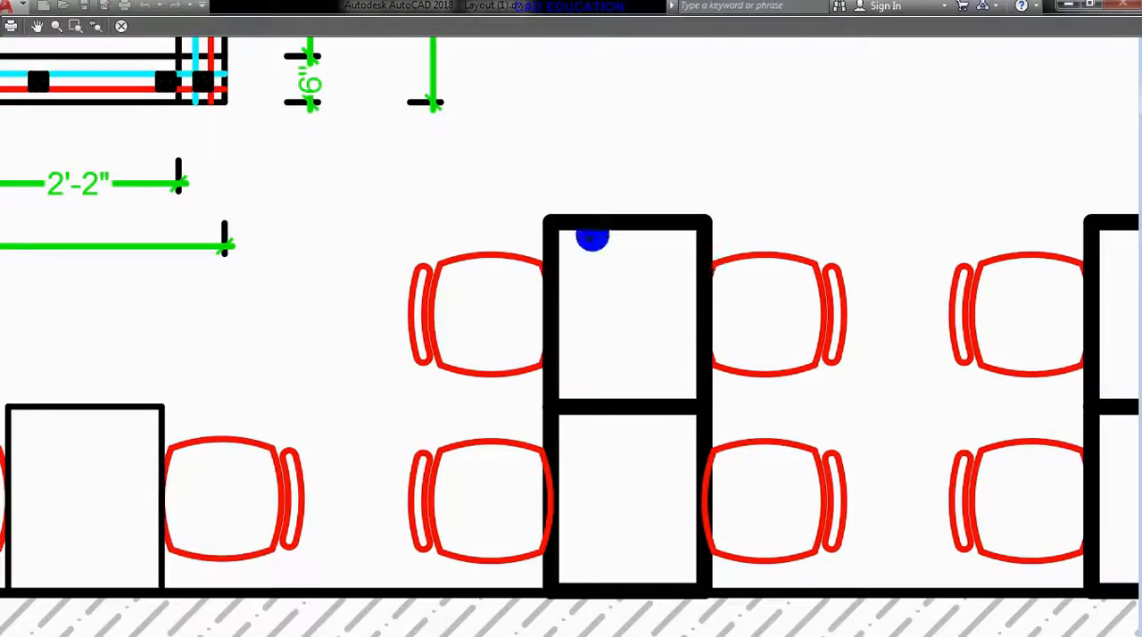
pyautogui.scroll(-4, 650, 255)
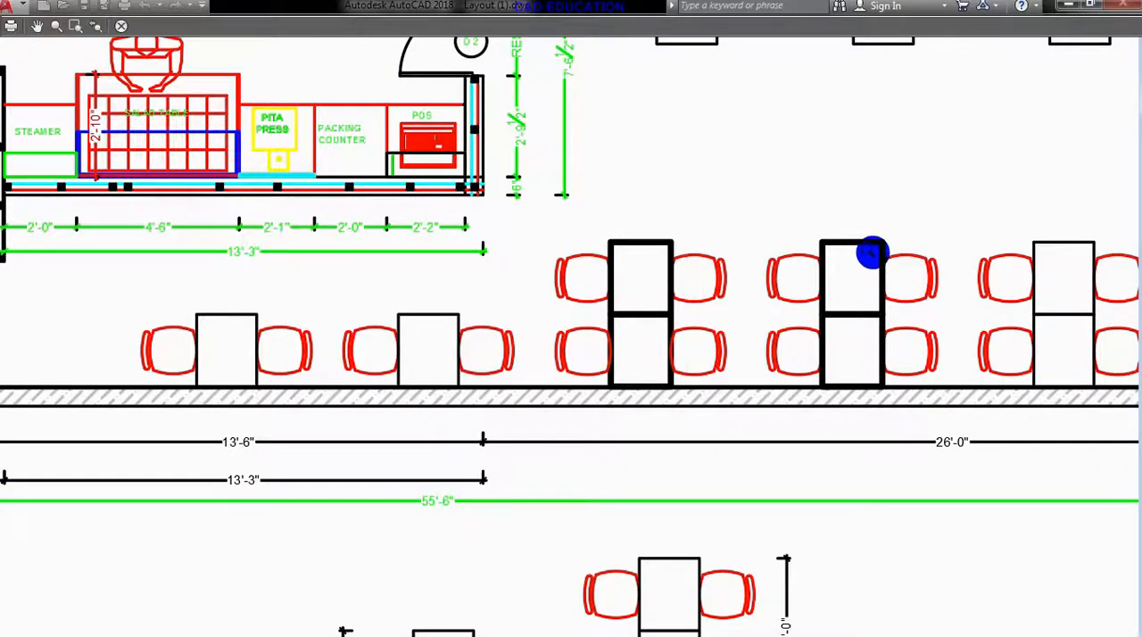
pyautogui.scroll(-2, 830, 272)
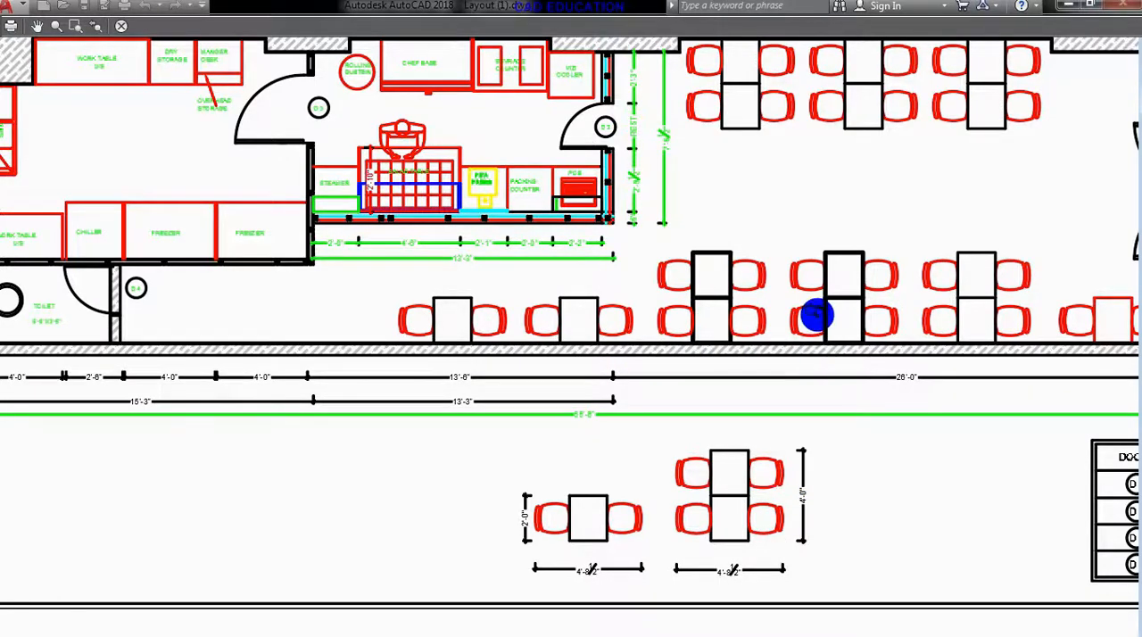
pyautogui.scroll(-3, 816, 316)
pyautogui.moveTo(724, 235); pyautogui.dragTo(638, 304, button='middle')
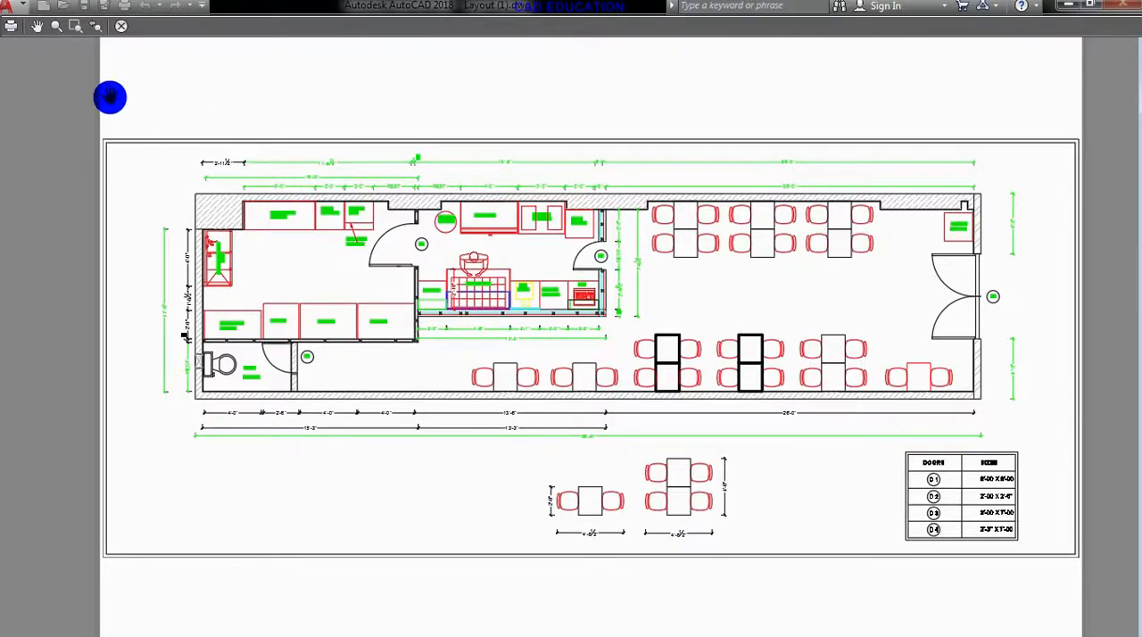
pyautogui.click(121, 26)
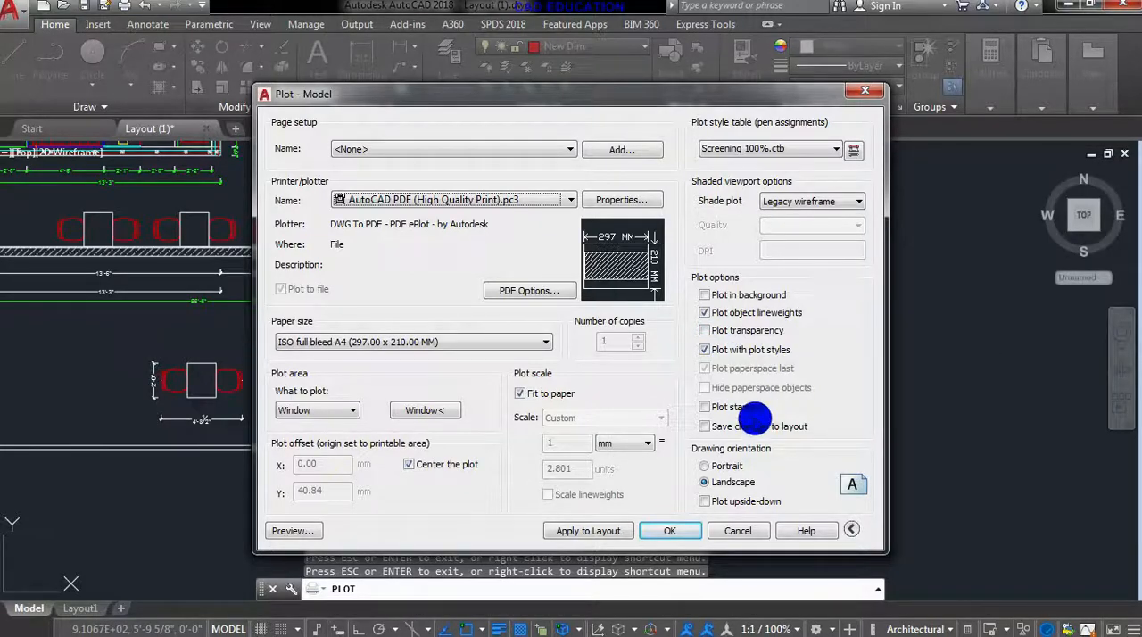
pyautogui.click(670, 531)
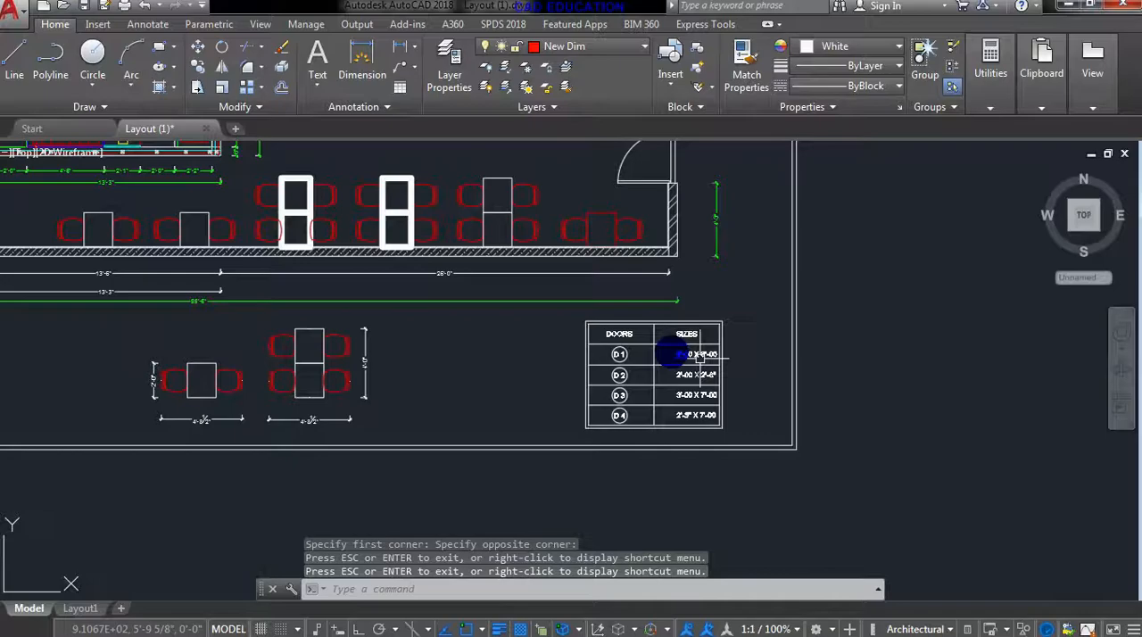
# - Hatch the open kitchen floor between the work tables, freezers and sink with a solid fill
pyautogui.scroll(-4, 594, 349)
pyautogui.moveTo(589, 352); pyautogui.dragTo(665, 370, button='middle')
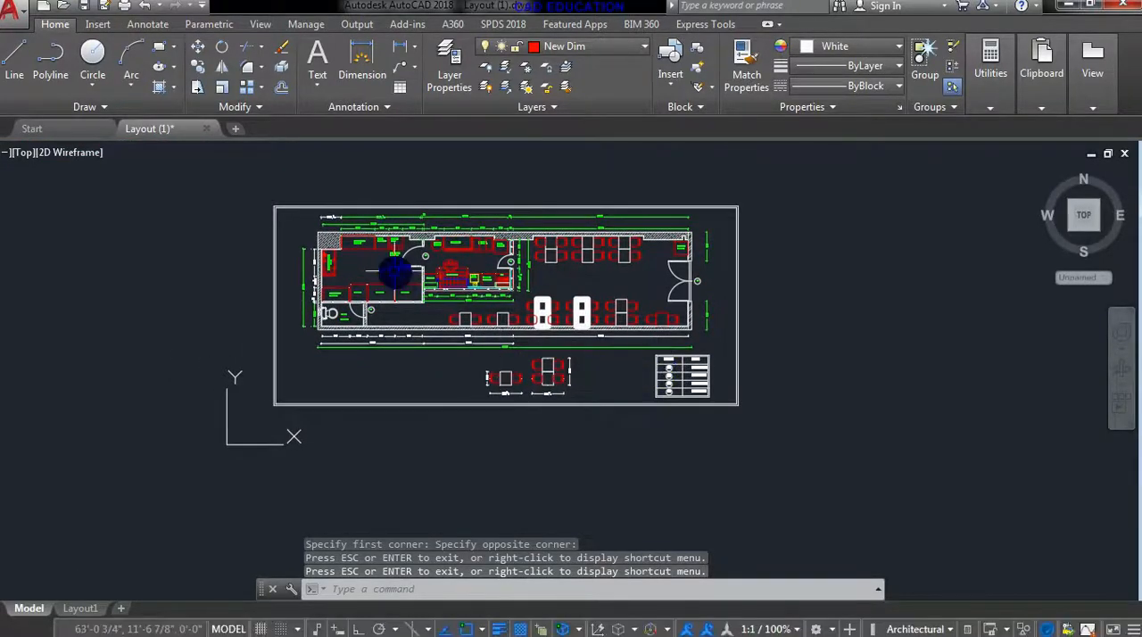
pyautogui.scroll(4, 395, 272)
pyautogui.moveTo(348, 265); pyautogui.dragTo(396, 307, button='middle')
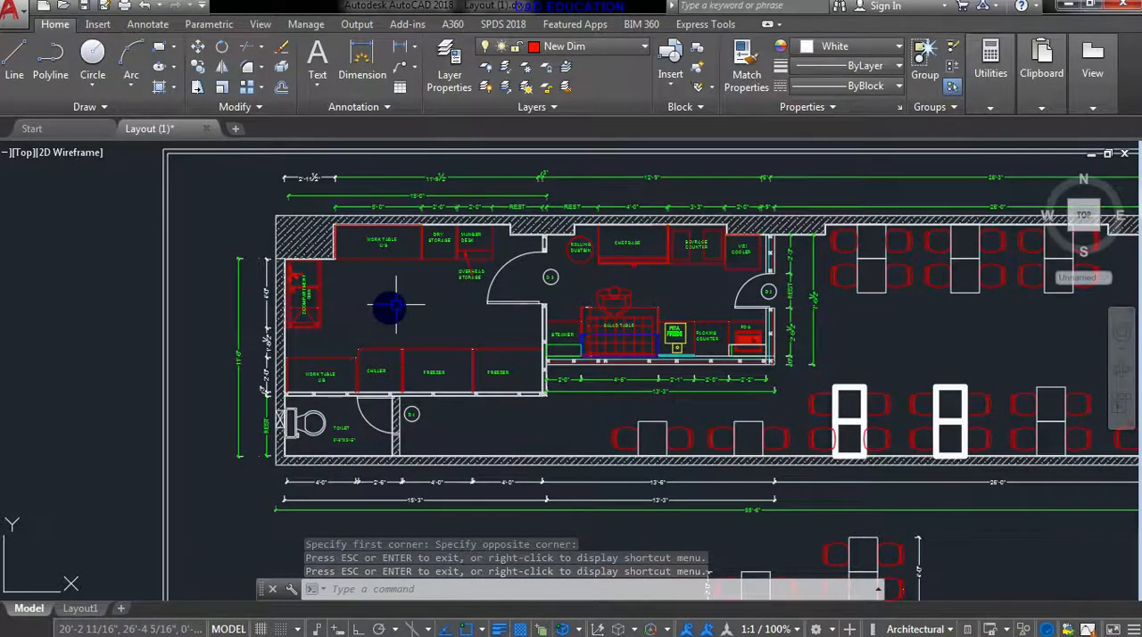
pyautogui.scroll(2, 352, 290)
pyautogui.write('h')
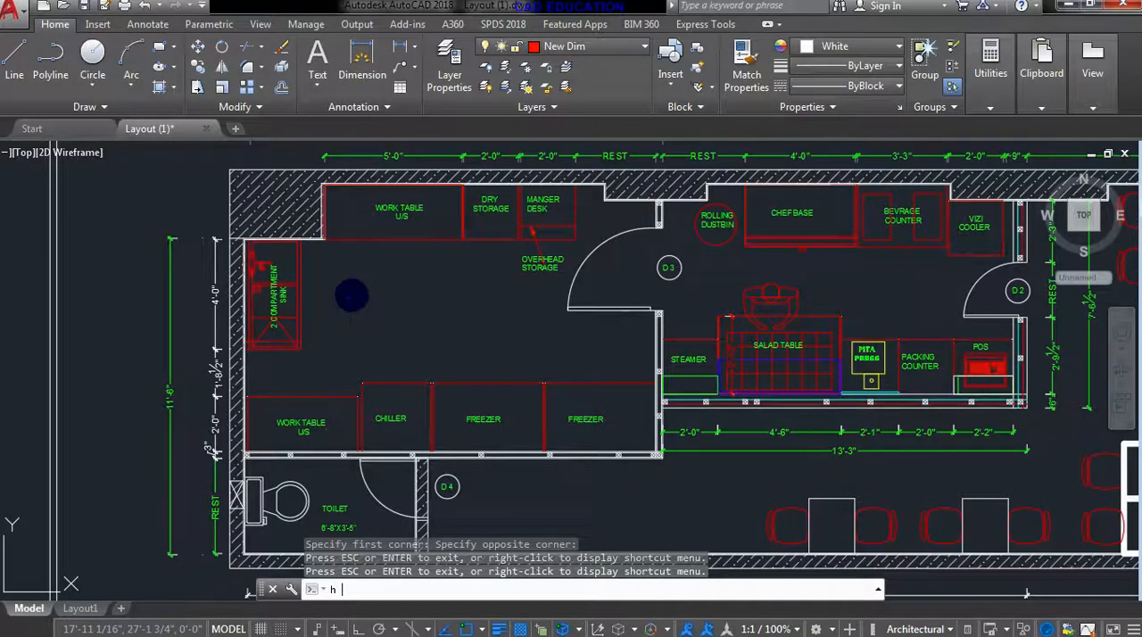
pyautogui.press('Return')
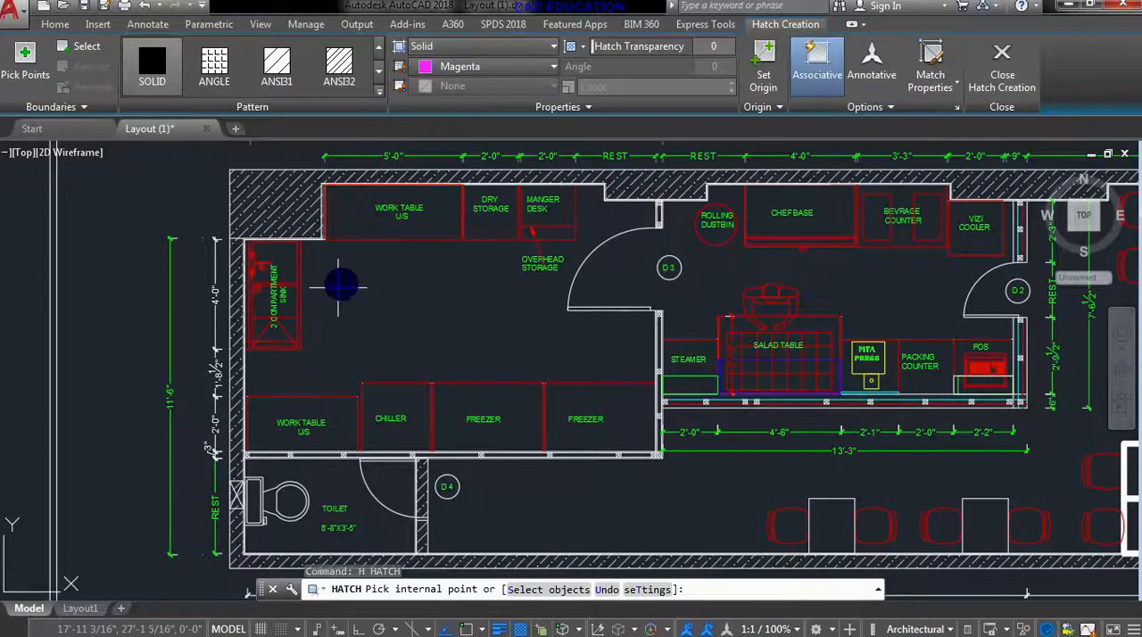
pyautogui.click(351, 343)
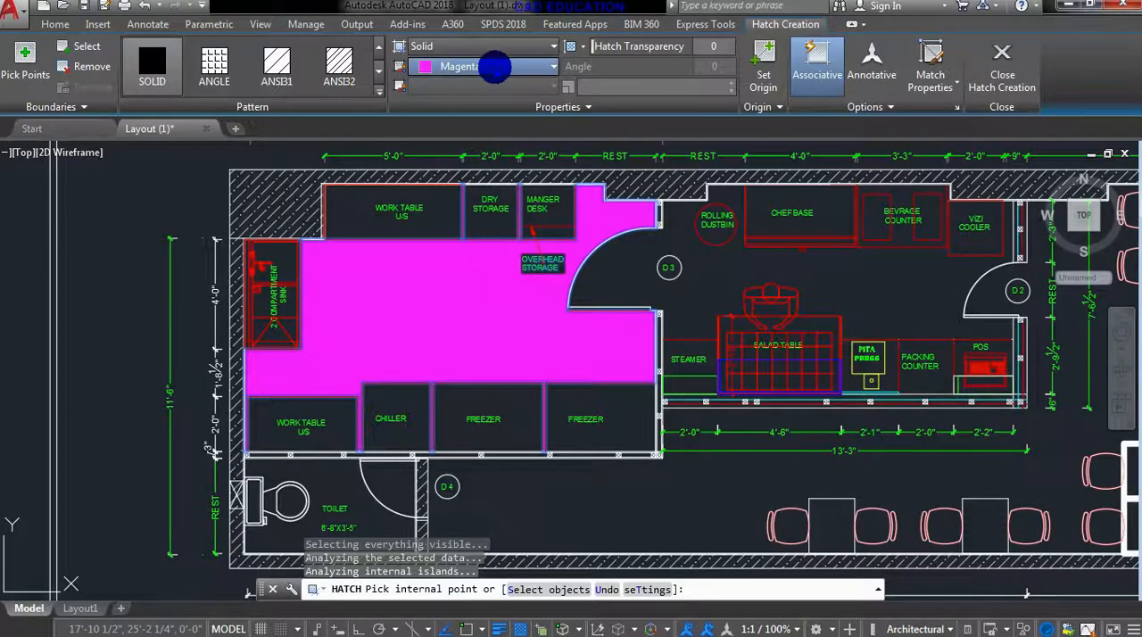
# - Set the kitchen floor hatch color to Blue and its transparency to 66
pyautogui.click(494, 67)
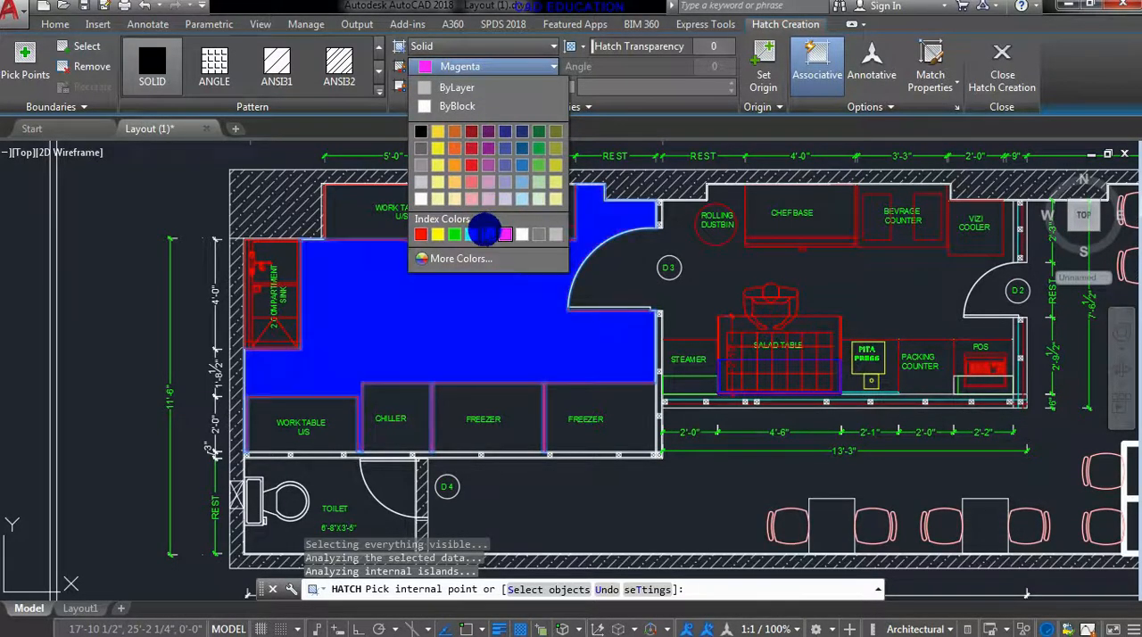
pyautogui.click(483, 233)
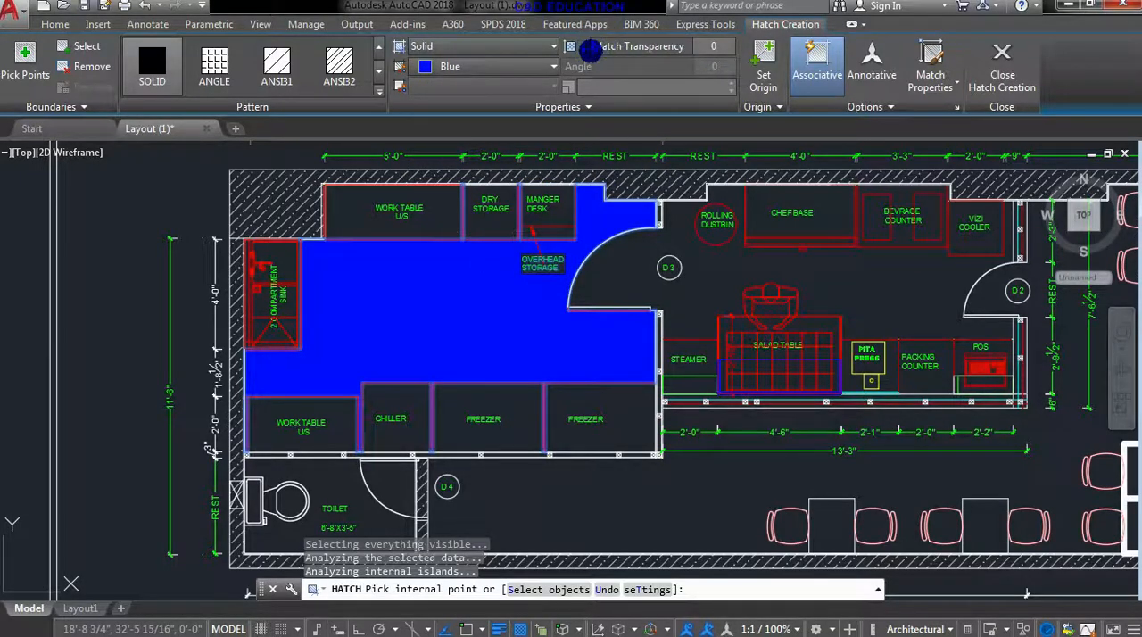
pyautogui.moveTo(646, 53); pyautogui.dragTo(690, 52)
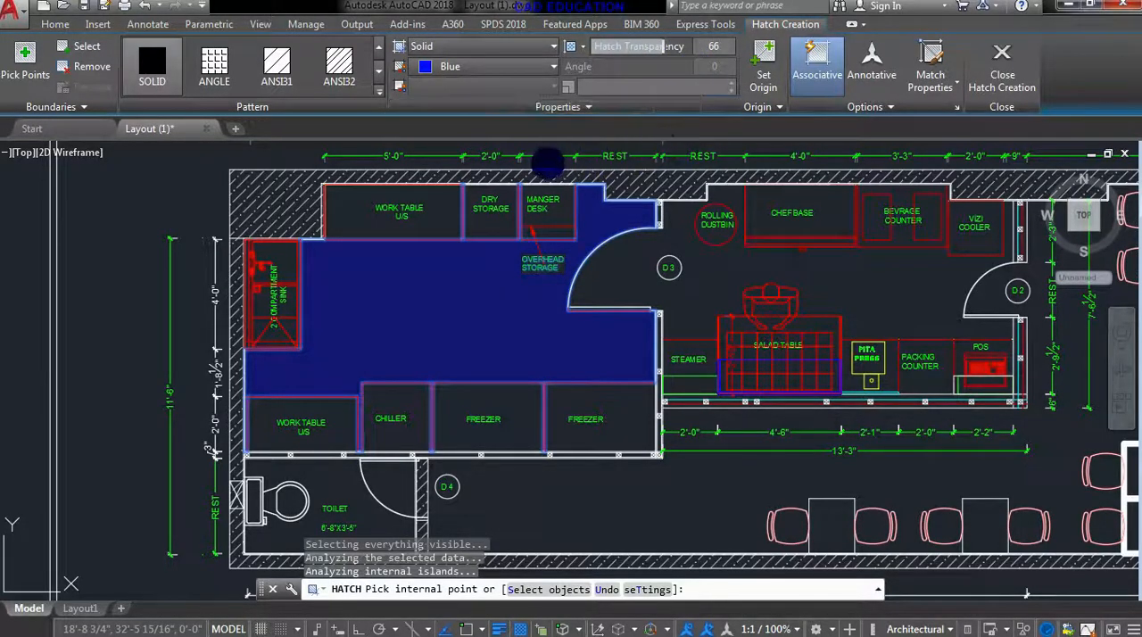
# - Finish the kitchen floor hatch and apply a solid hatch to the freezer beside the chiller
pyautogui.press('Return')
pyautogui.scroll(-2, 526, 330)
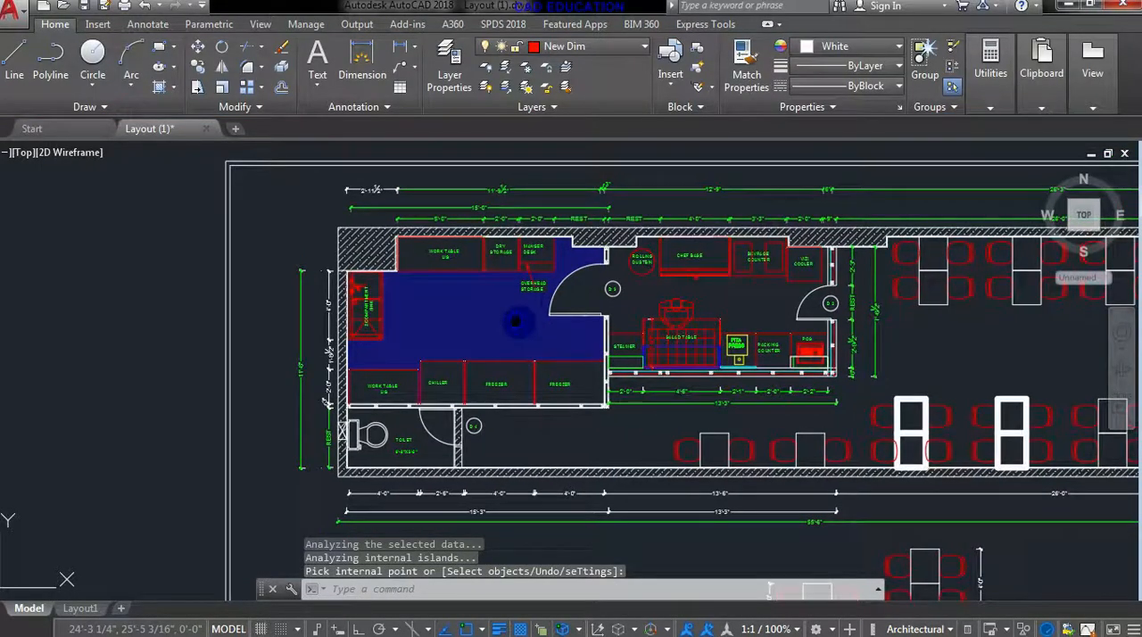
pyautogui.moveTo(529, 330); pyautogui.dragTo(502, 301, button='middle')
pyautogui.write('h')
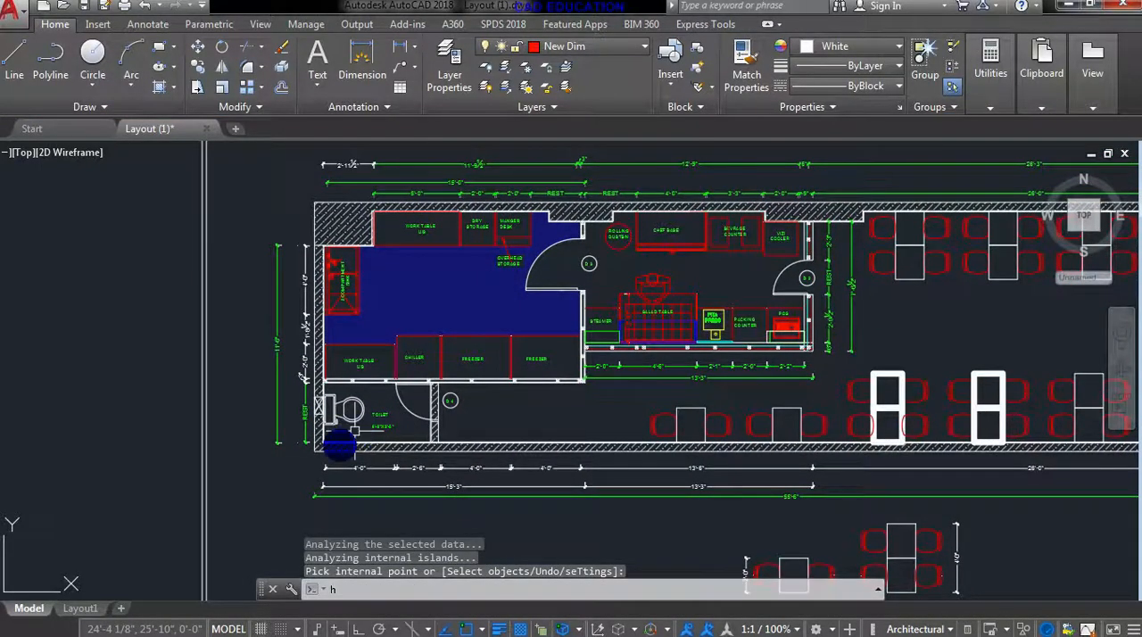
pyautogui.press('Return')
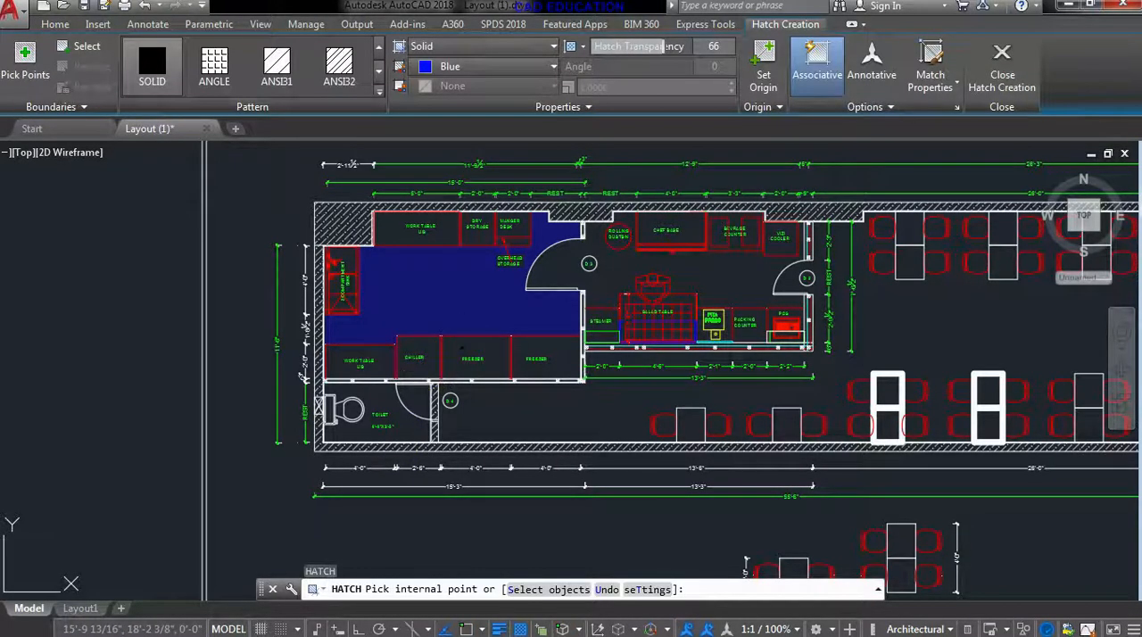
pyautogui.click(462, 349)
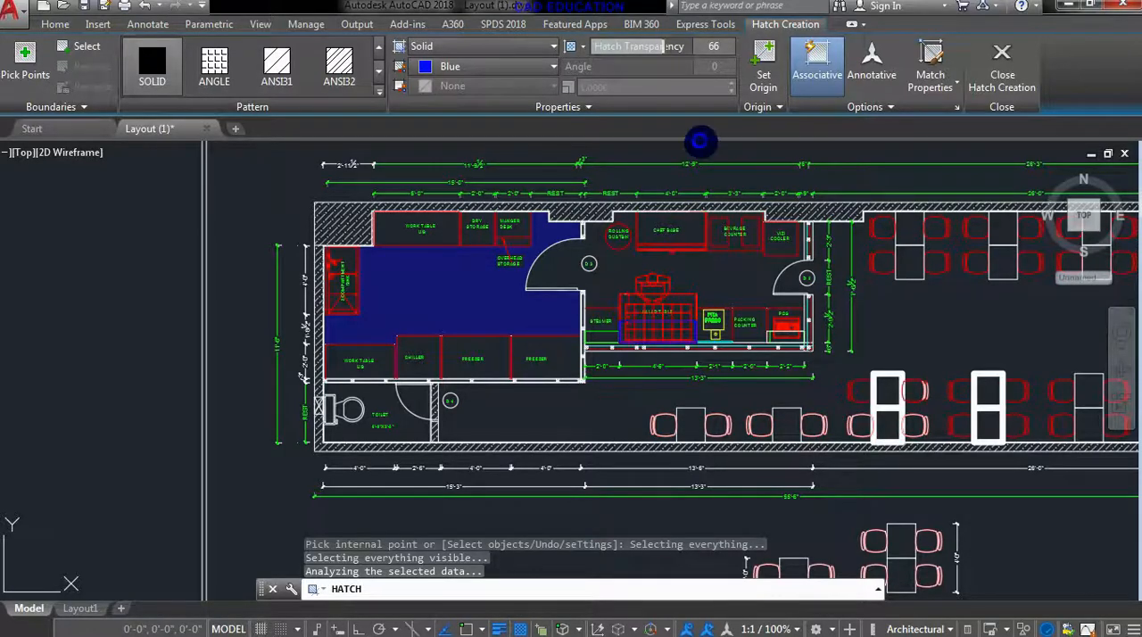
pyautogui.moveTo(717, 50); pyautogui.dragTo(670, 51)
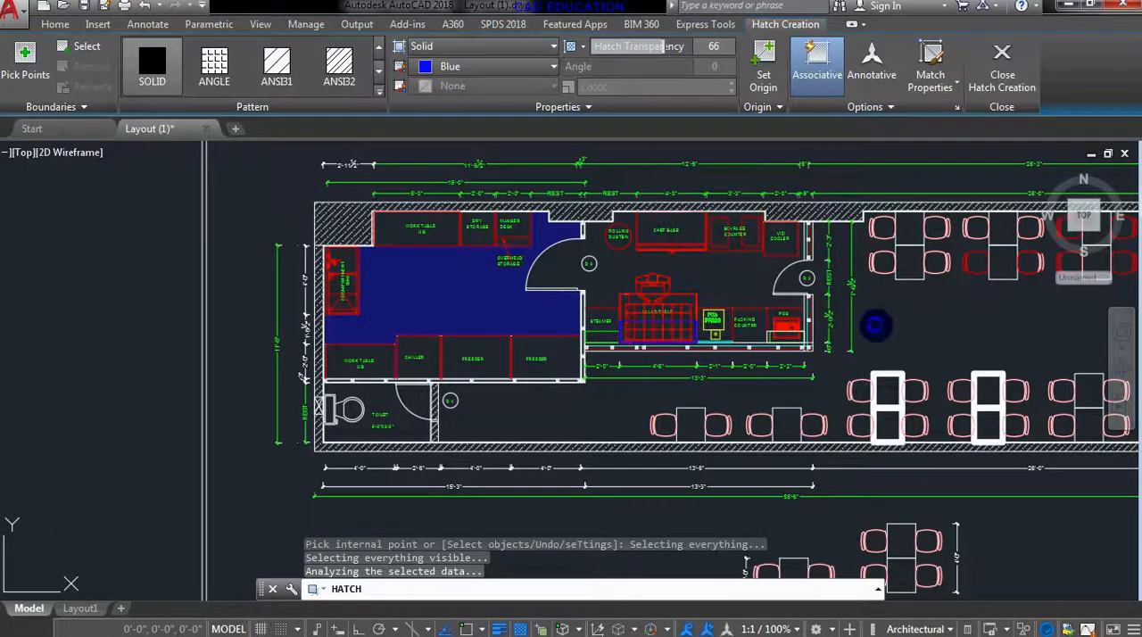
pyautogui.moveTo(875, 327); pyautogui.dragTo(772, 350, button='middle')
pyautogui.scroll(-2, 772, 349)
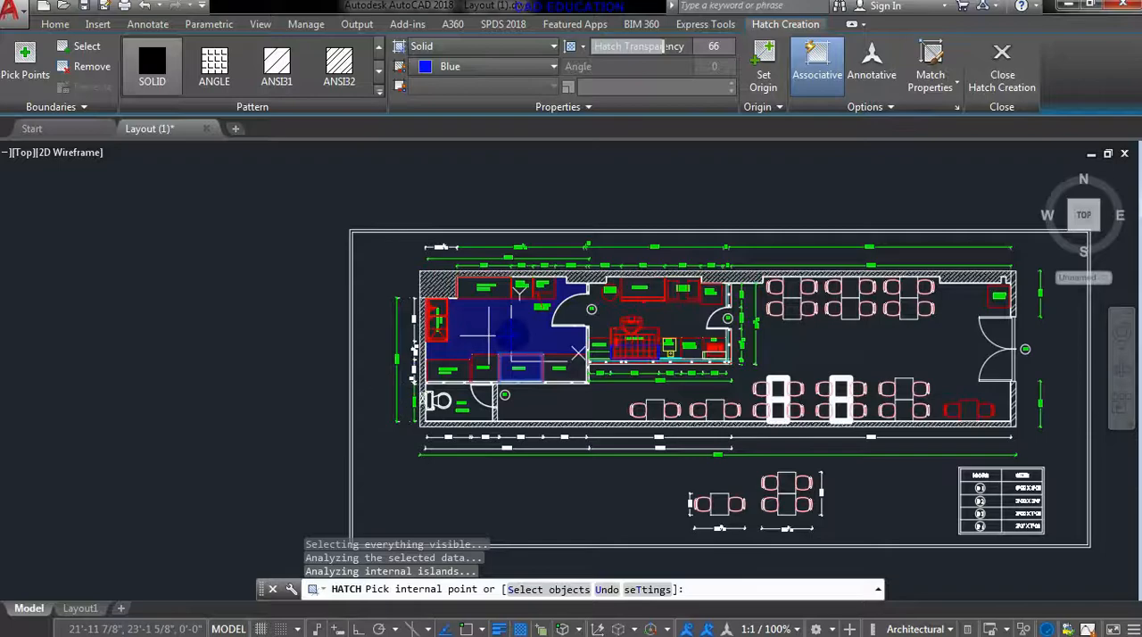
pyautogui.scroll(2, 536, 357)
pyautogui.scroll(2, 533, 368)
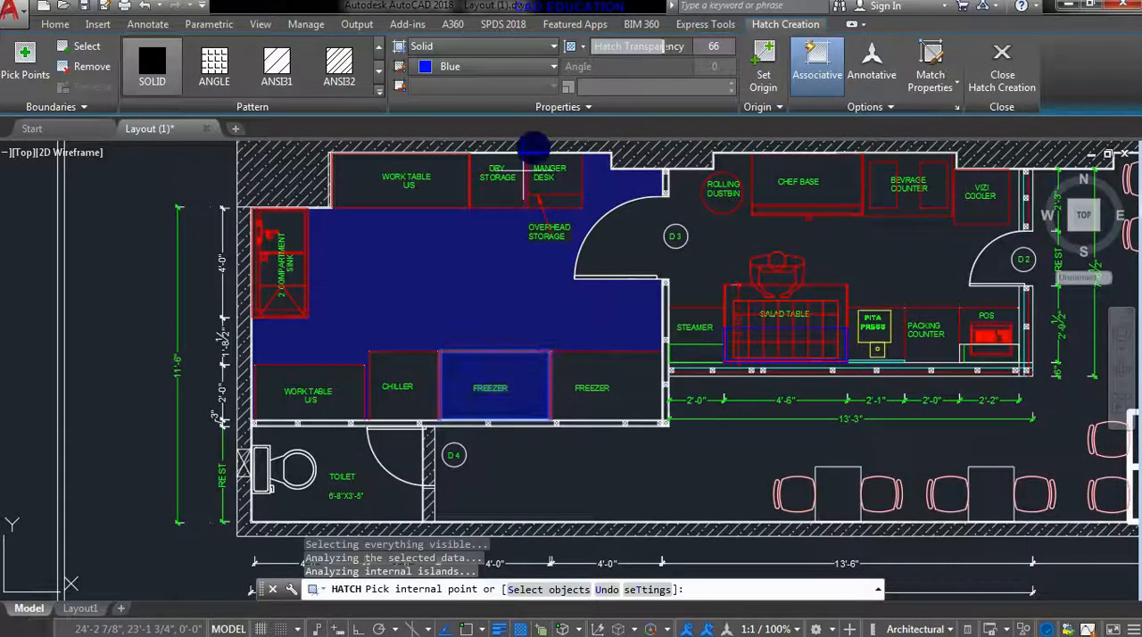
# - Set the freezer hatch color to 237,31,36 and its transparency to 0, and finish the hatch
pyautogui.click(486, 65)
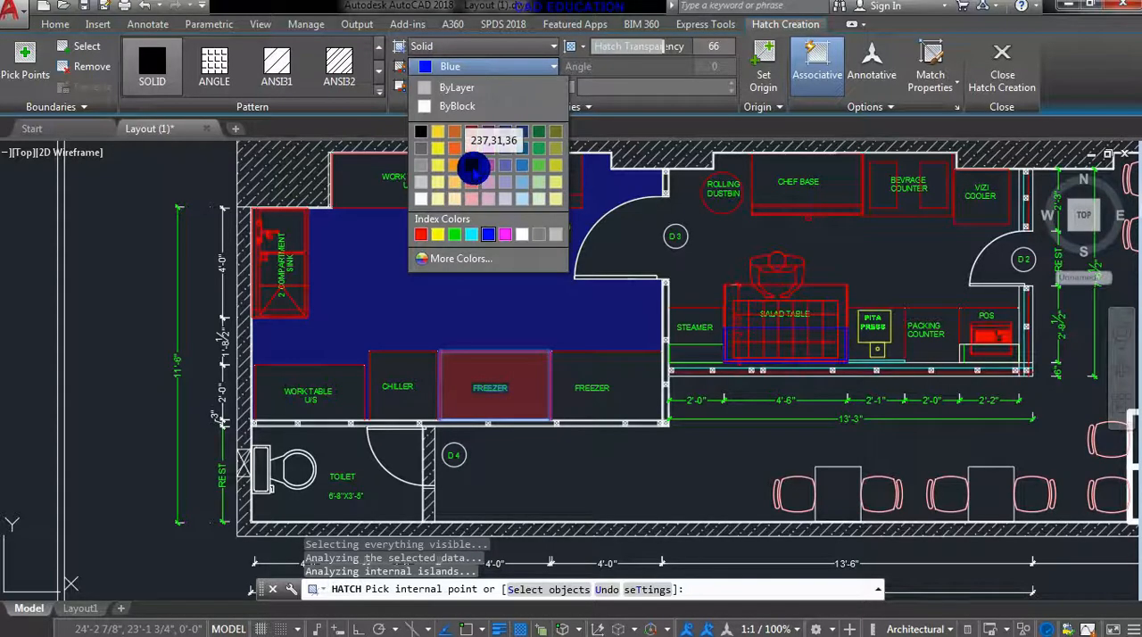
pyautogui.click(472, 168)
pyautogui.moveTo(669, 42); pyautogui.dragTo(589, 47)
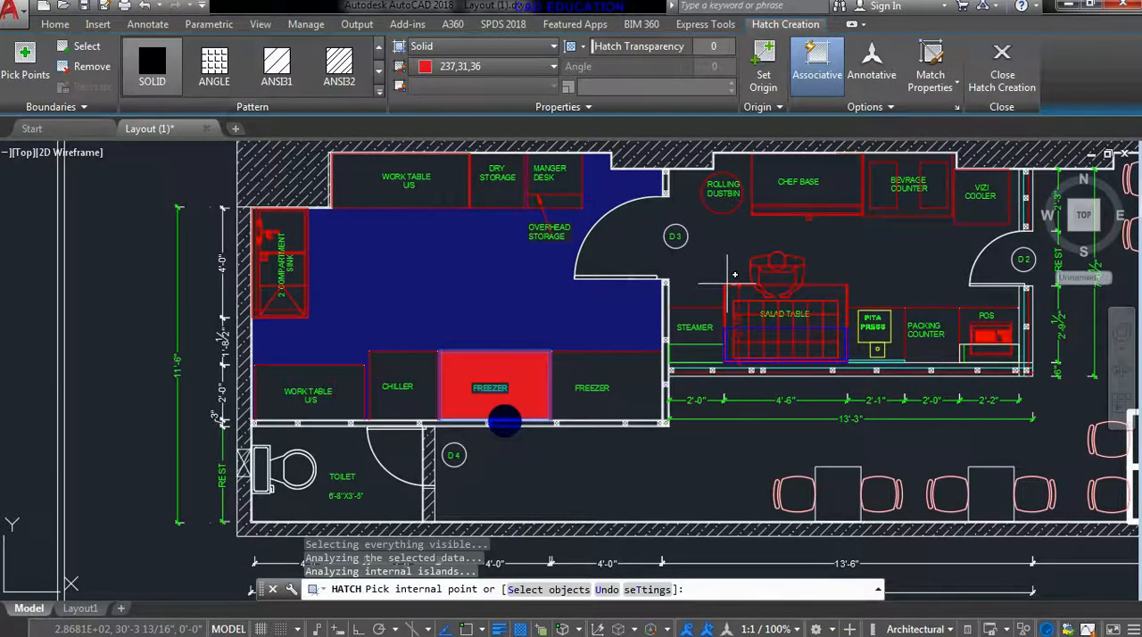
pyautogui.scroll(-5, 504, 422)
pyautogui.press('Return')
pyautogui.moveTo(598, 454); pyautogui.dragTo(430, 368, button='middle')
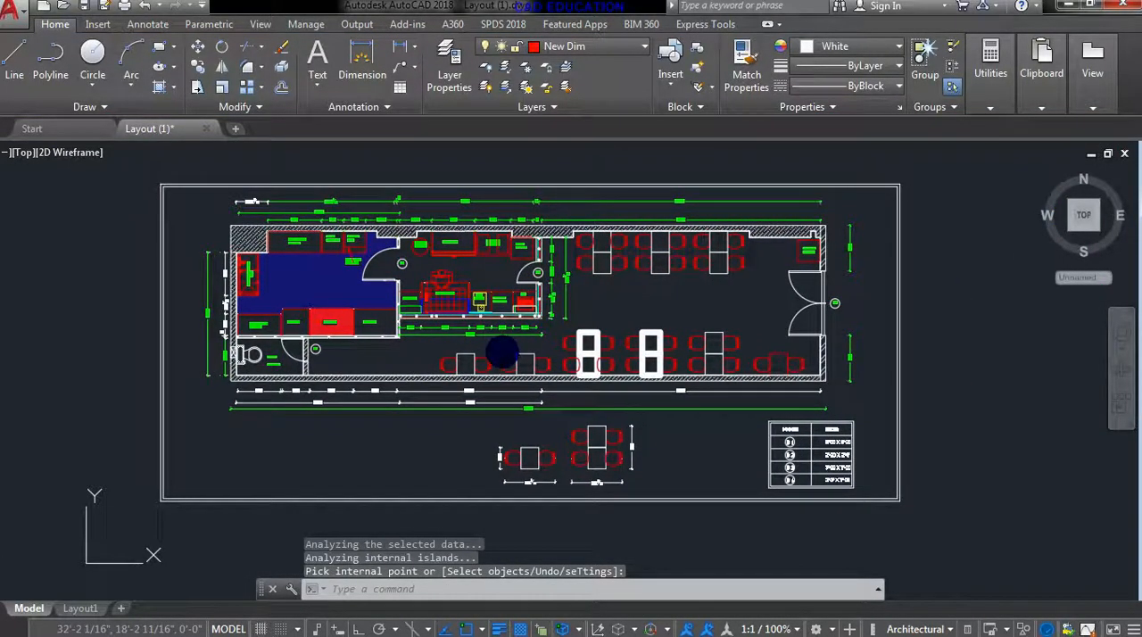
# - Set up a plot with the AutoCAD PDF (High Quality Print).pc3 plotter and ISO full bleed A4 (297.00 x 210.00 MM) paper
pyautogui.hotkey('ctrl', 'p')
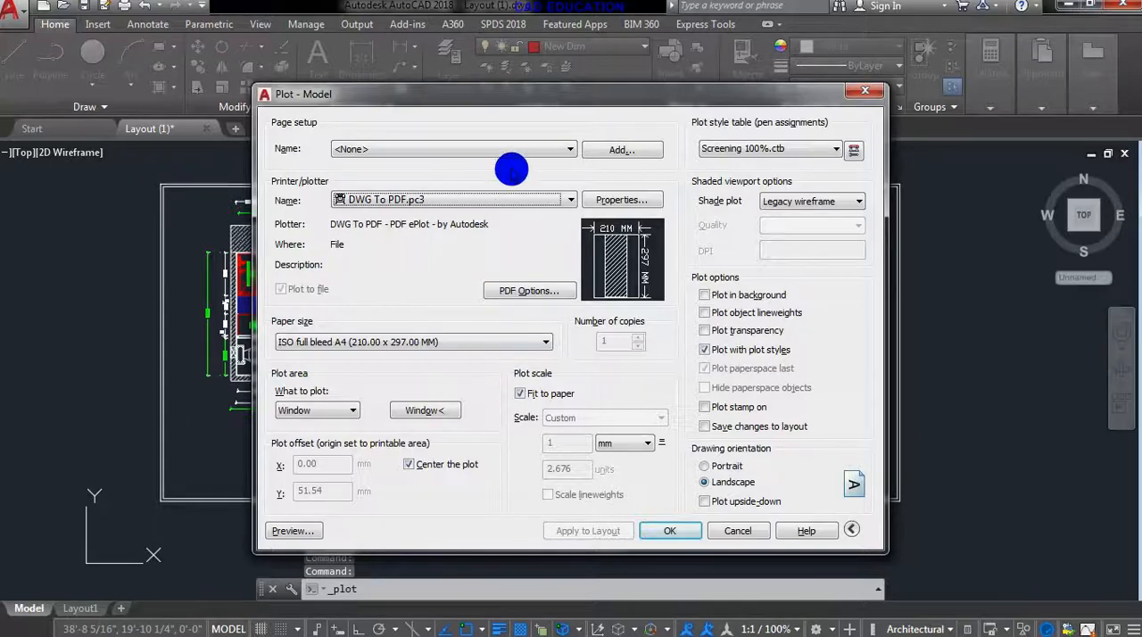
pyautogui.click(492, 198)
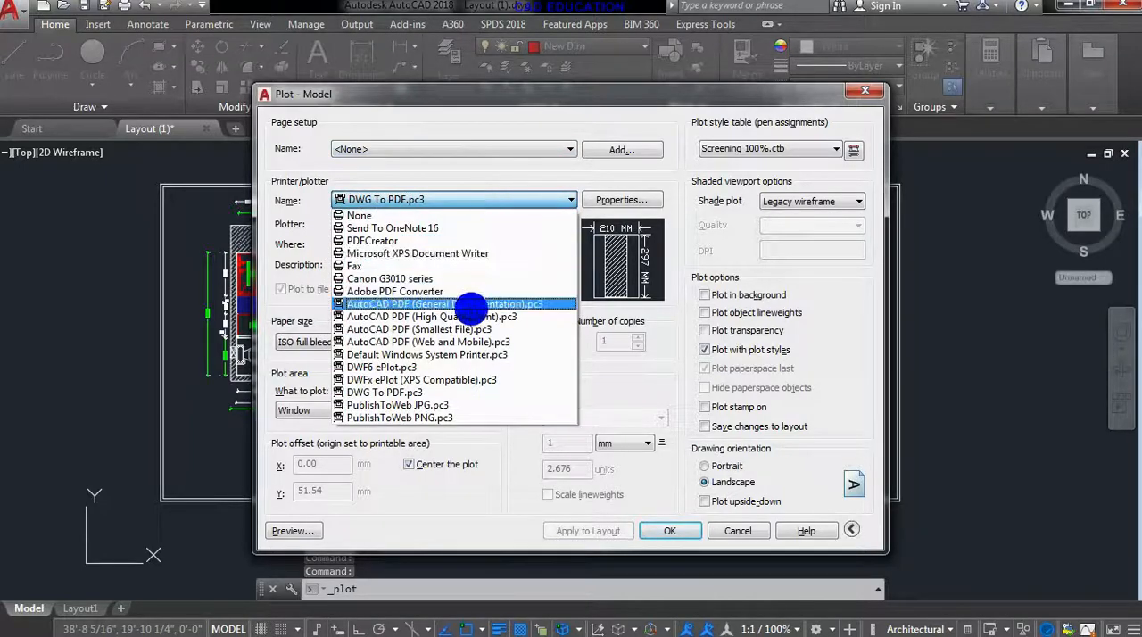
pyautogui.click(467, 316)
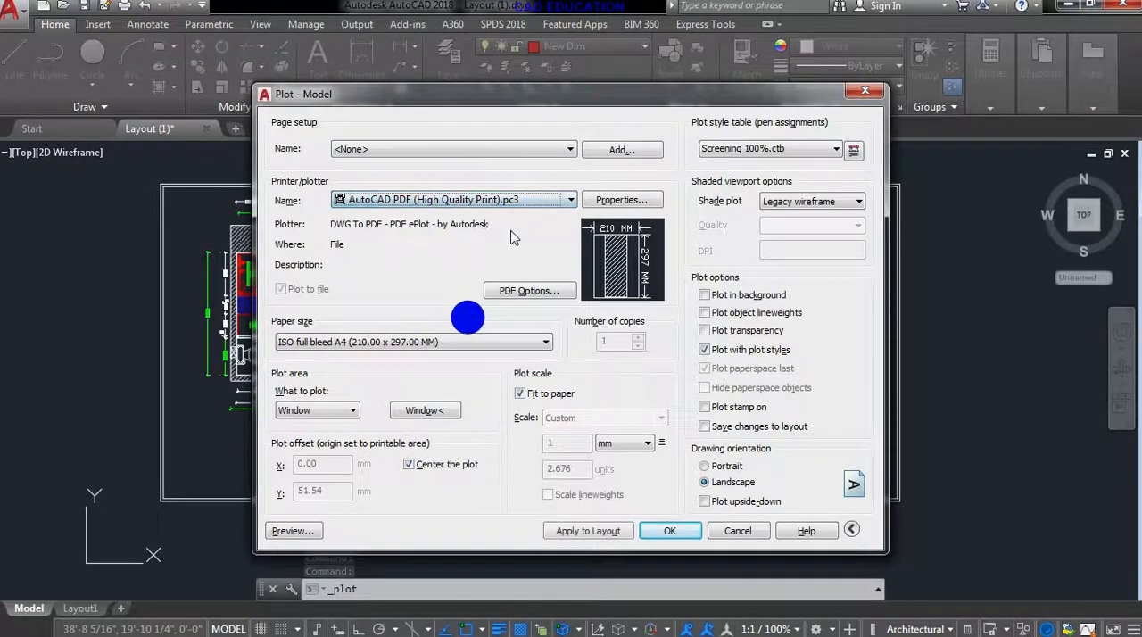
pyautogui.click(460, 343)
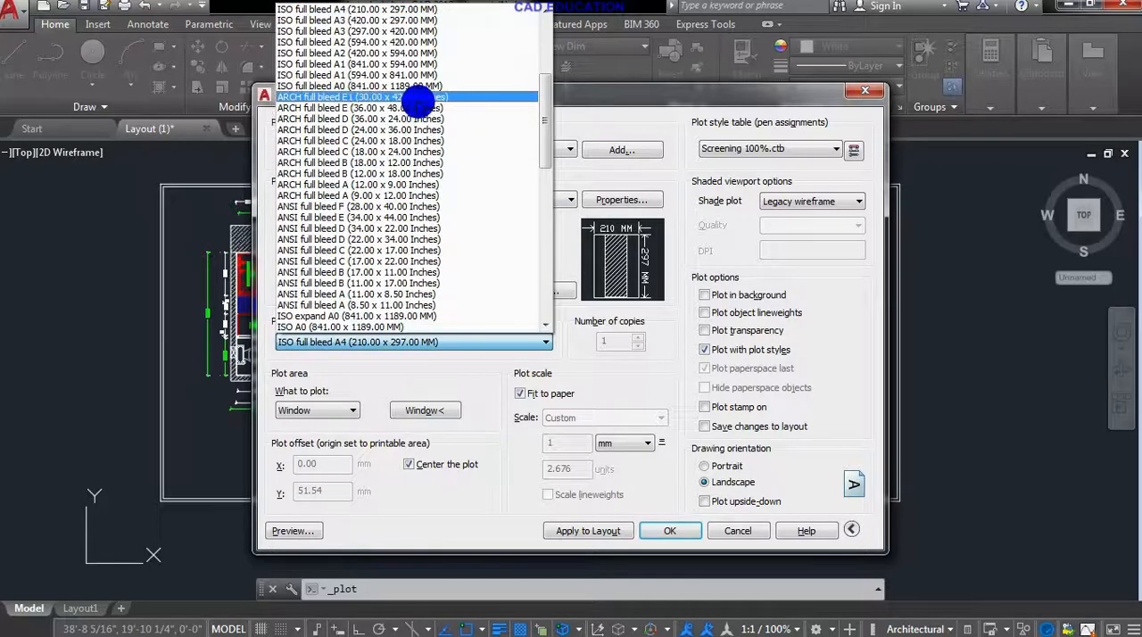
pyautogui.scroll(1, 388, 27)
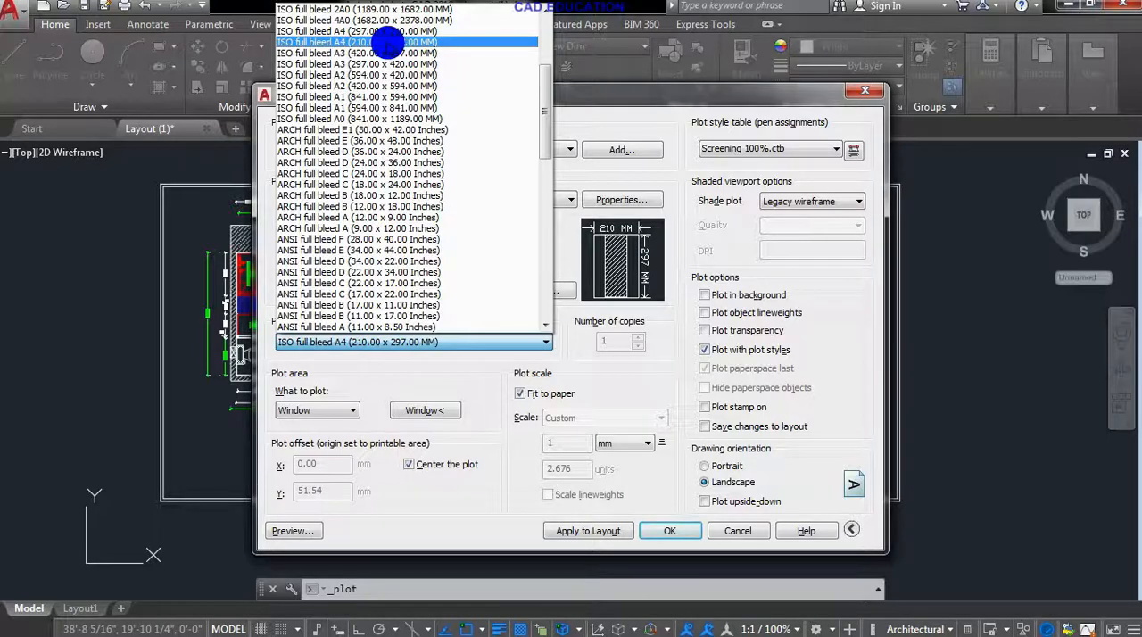
pyautogui.click(384, 31)
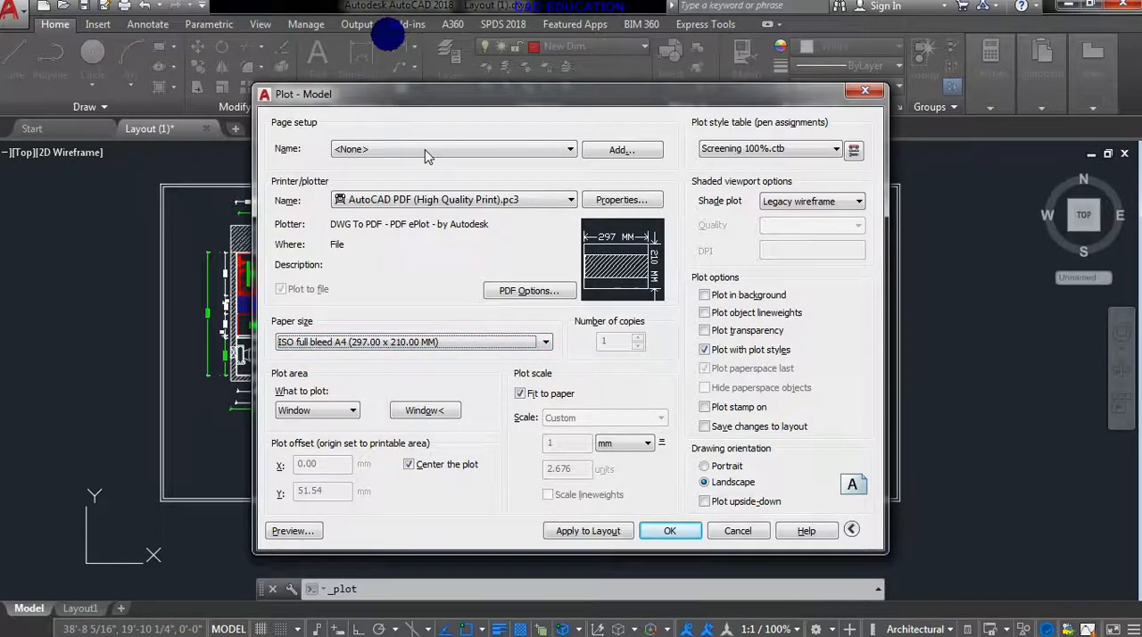
# - Define the plot area as a window around the outer sheet border
pyautogui.click(409, 409)
pyautogui.click(161, 185)
pyautogui.click(901, 502)
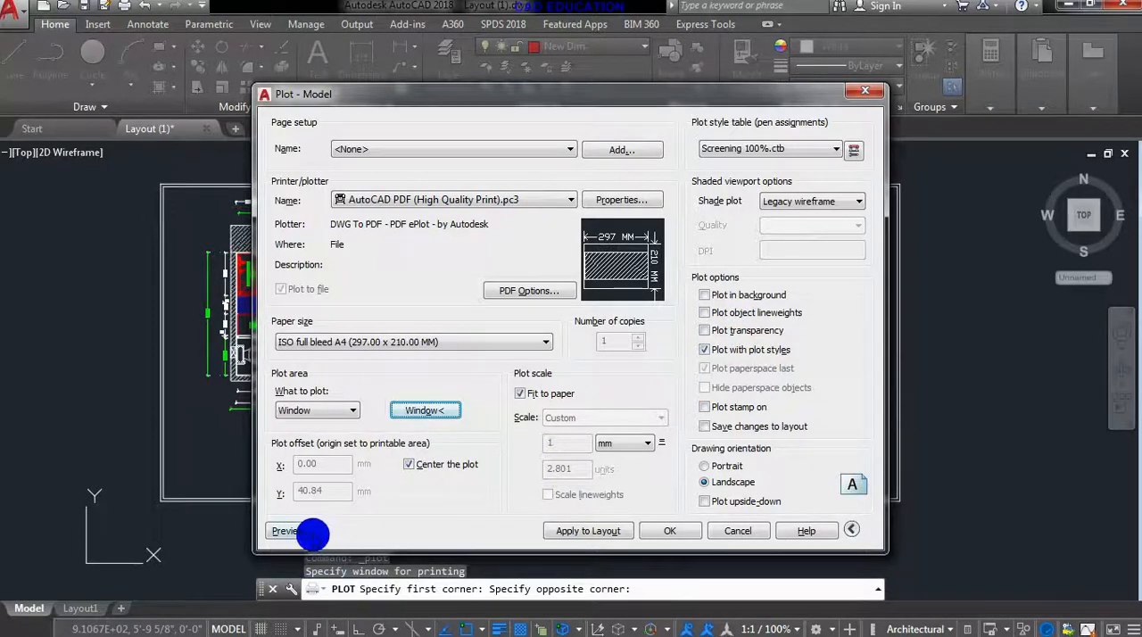
# - Preview the plot without transparency to examine the kitchen floor and freezer hatches, and return to the plot setup
pyautogui.click(300, 533)
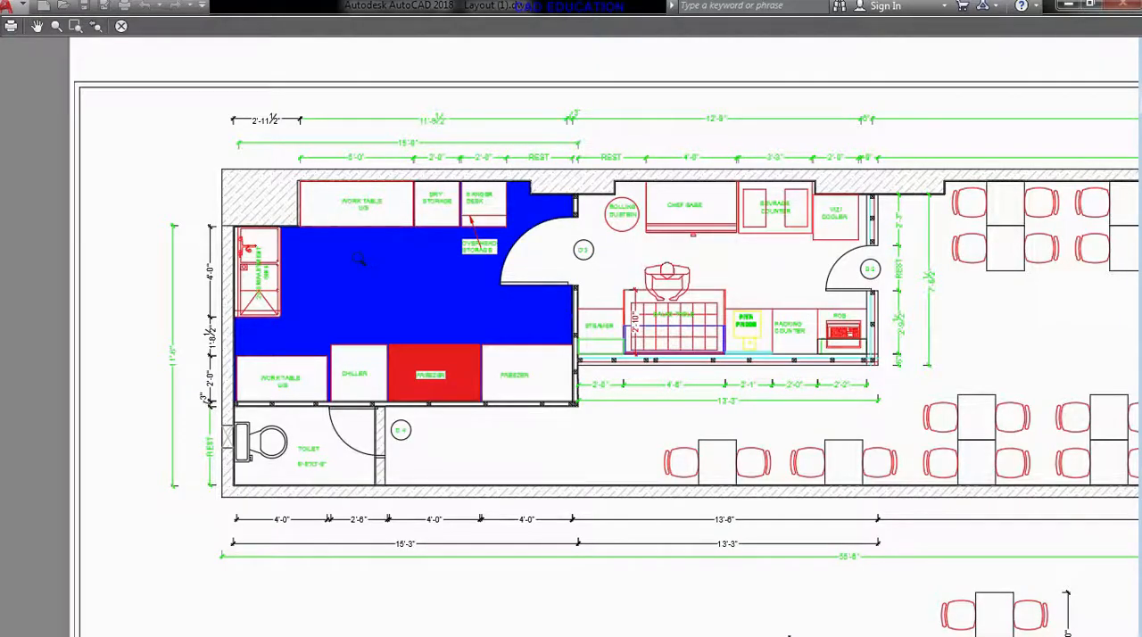
pyautogui.click(461, 373)
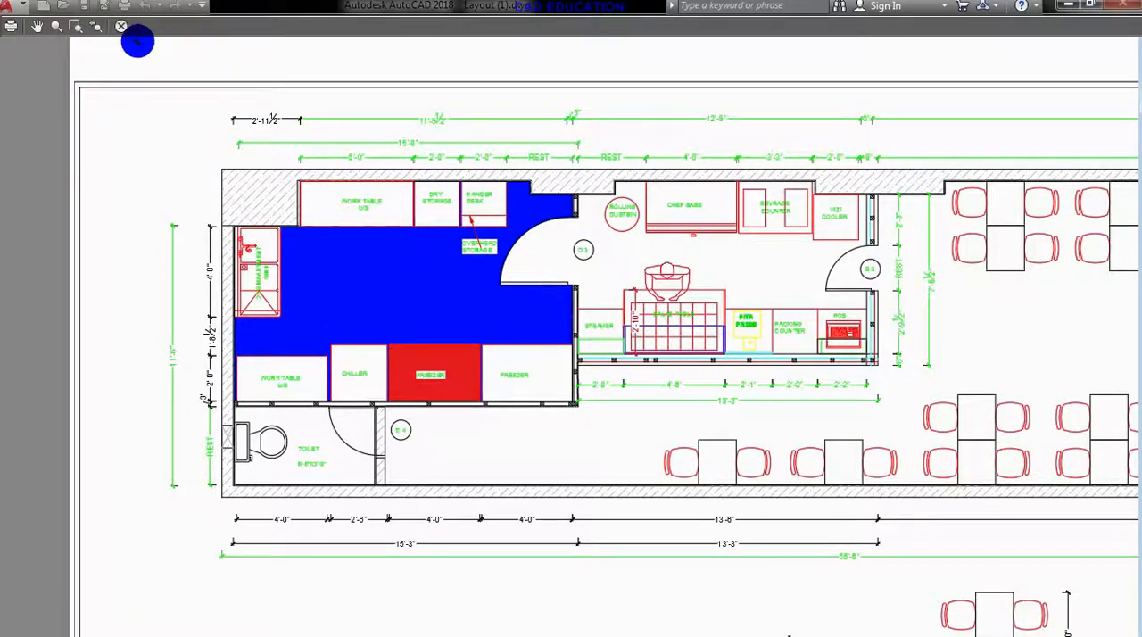
pyautogui.click(124, 31)
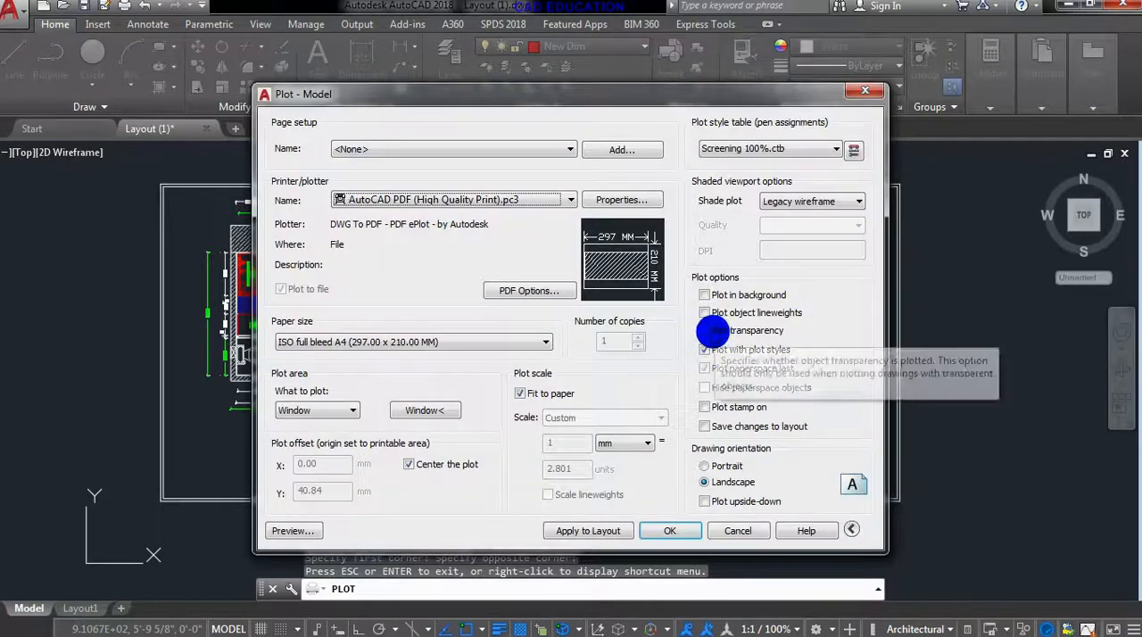
# - Turn on plotting of transparency and object lineweights, and preview how the kitchen floor and freezer hatches plot
pyautogui.click(711, 332)
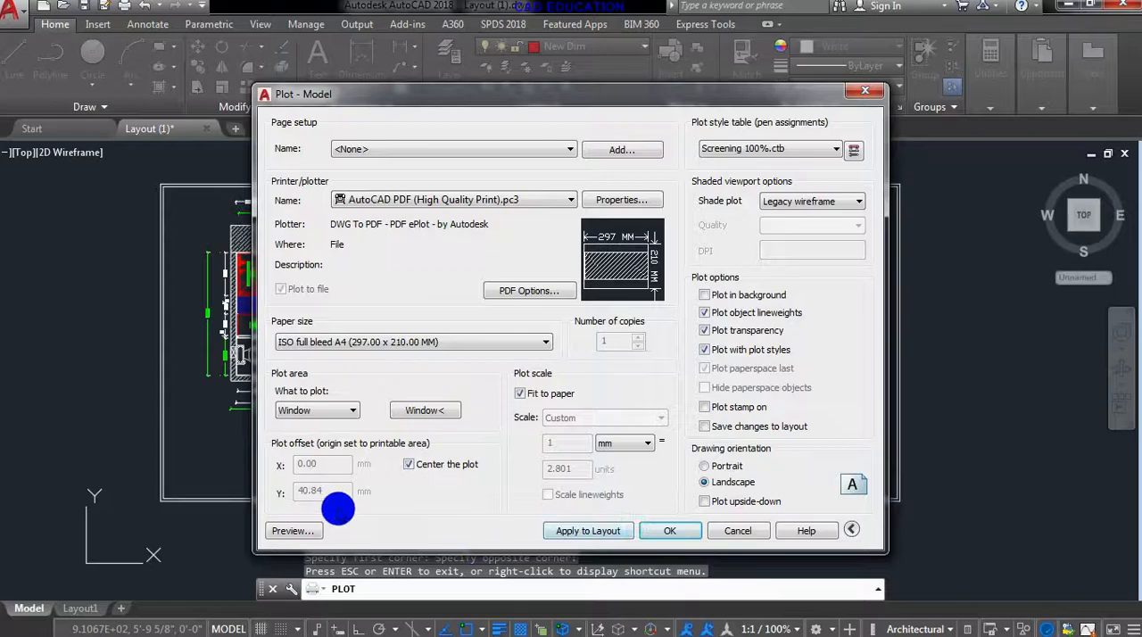
pyautogui.click(294, 531)
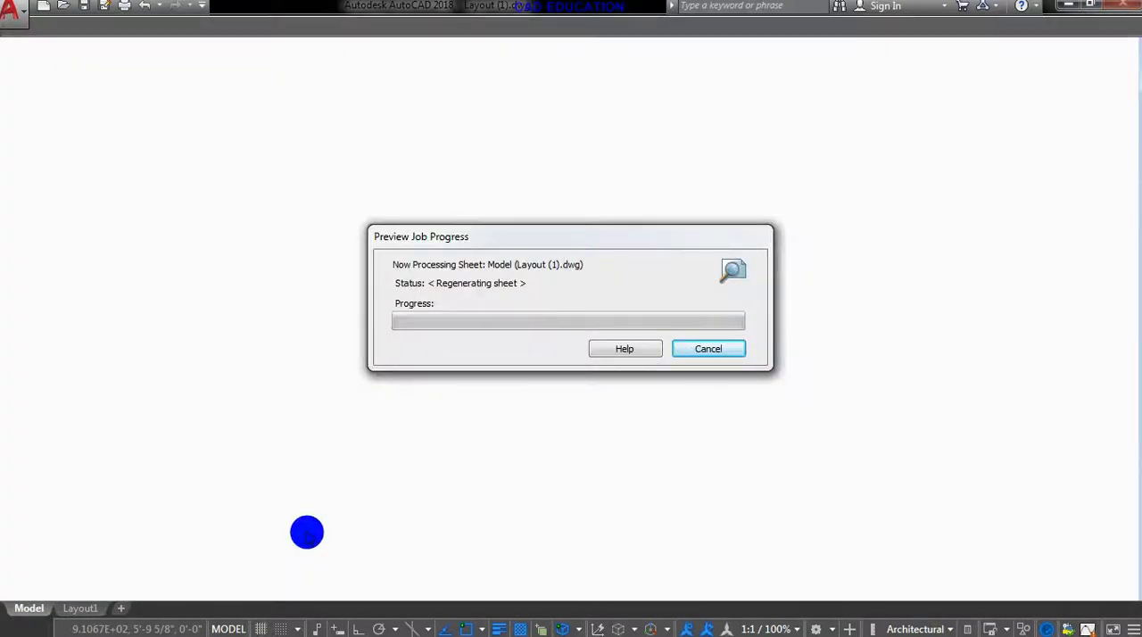
pyautogui.scroll(6, 435, 301)
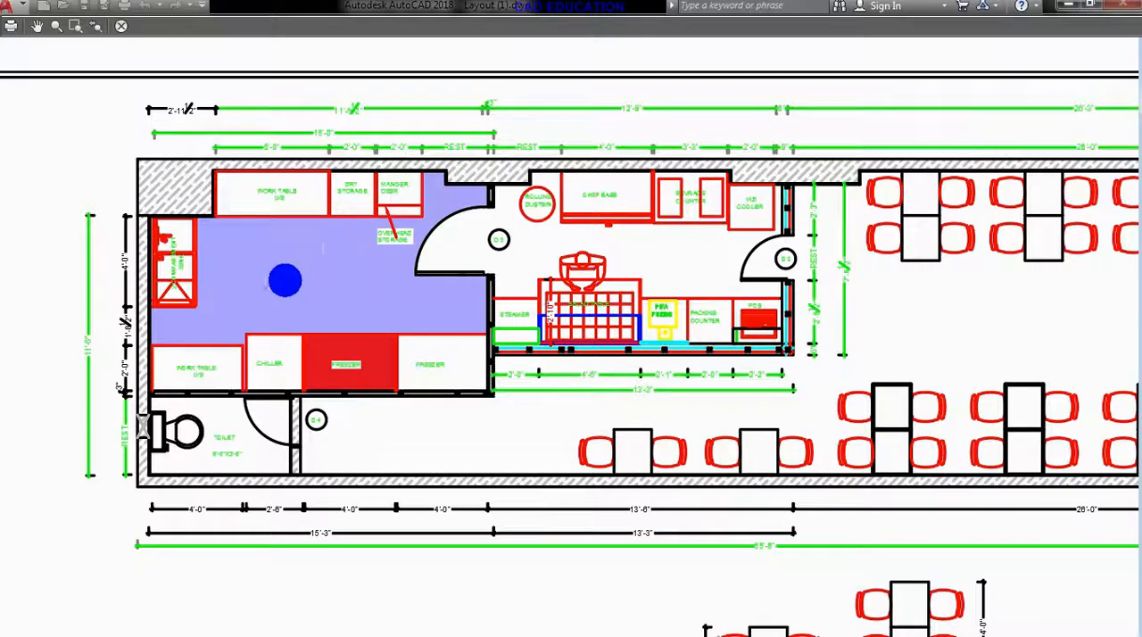
pyautogui.press('Escape')
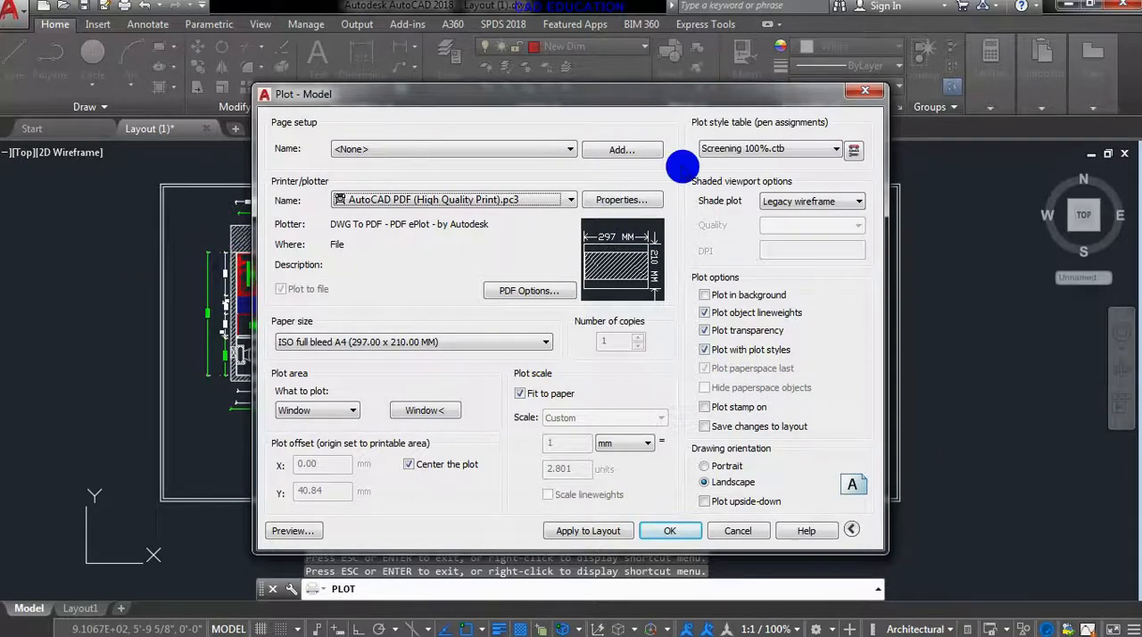
pyautogui.moveTo(806, 95)
pyautogui.mouseDown()
pyautogui.moveTo(885, 207)
pyautogui.moveTo(924, 391)
pyautogui.mouseUp()
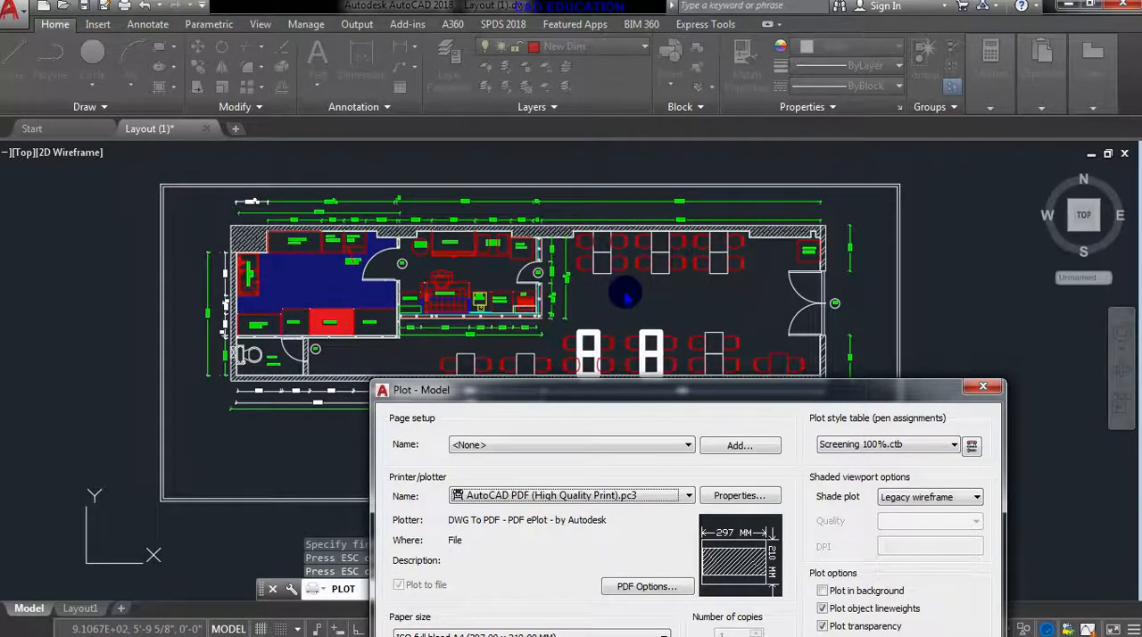
pyautogui.moveTo(604, 398); pyautogui.dragTo(541, 50)
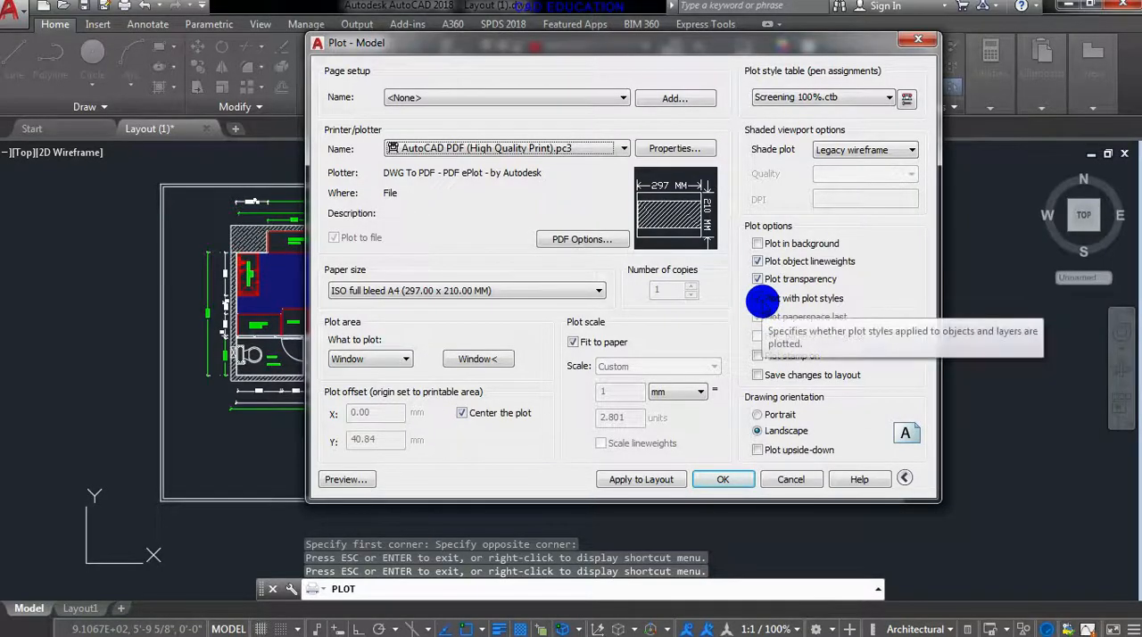
pyautogui.click(760, 299)
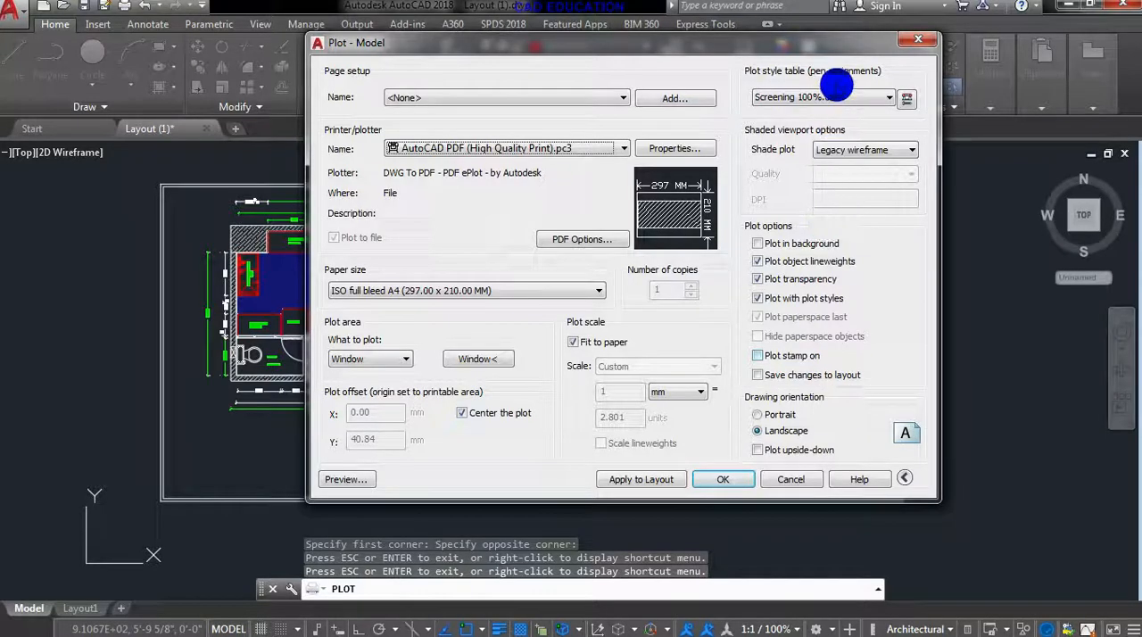
pyautogui.moveTo(803, 42); pyautogui.dragTo(509, 30)
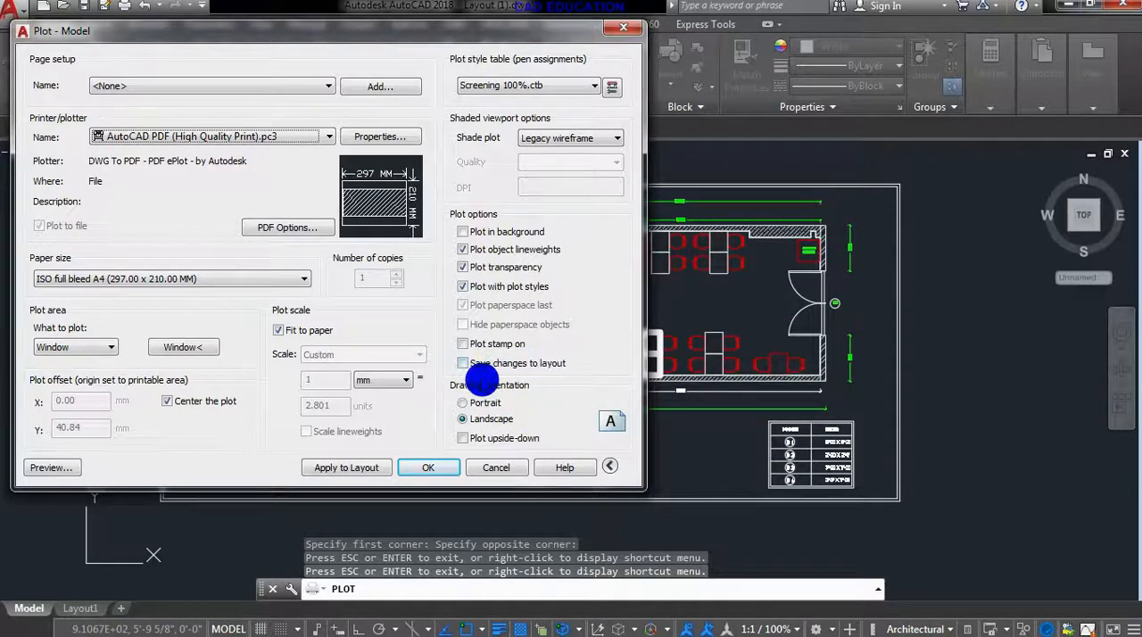
pyautogui.moveTo(444, 31); pyautogui.dragTo(572, 40)
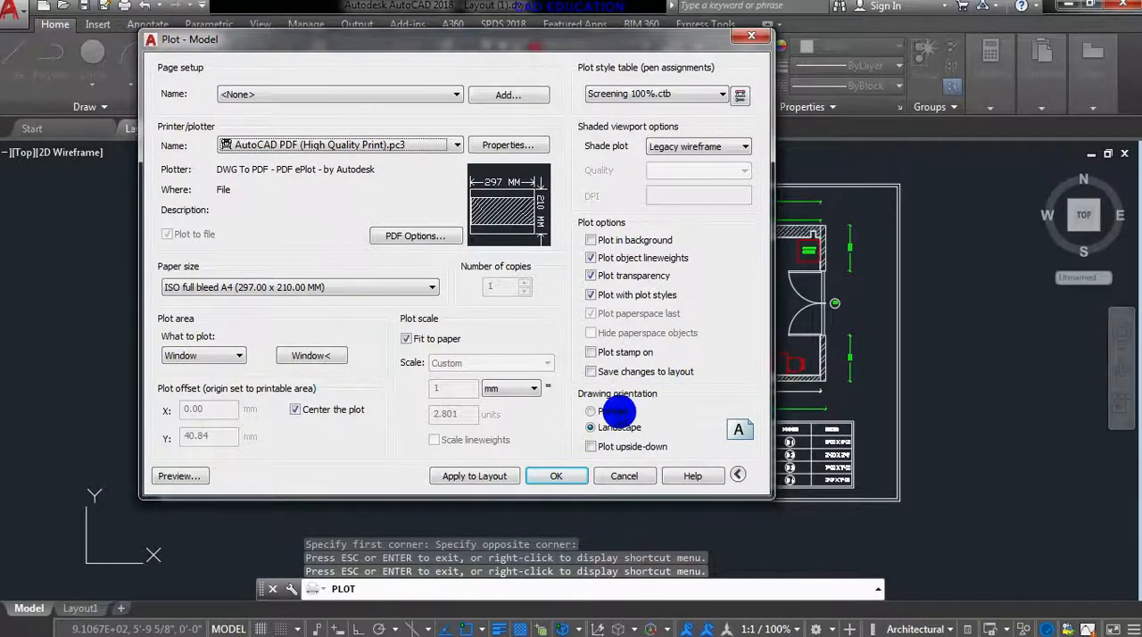
# - Try portrait orientation and upside-down plotting, restoring the upright landscape orientation
pyautogui.click(595, 411)
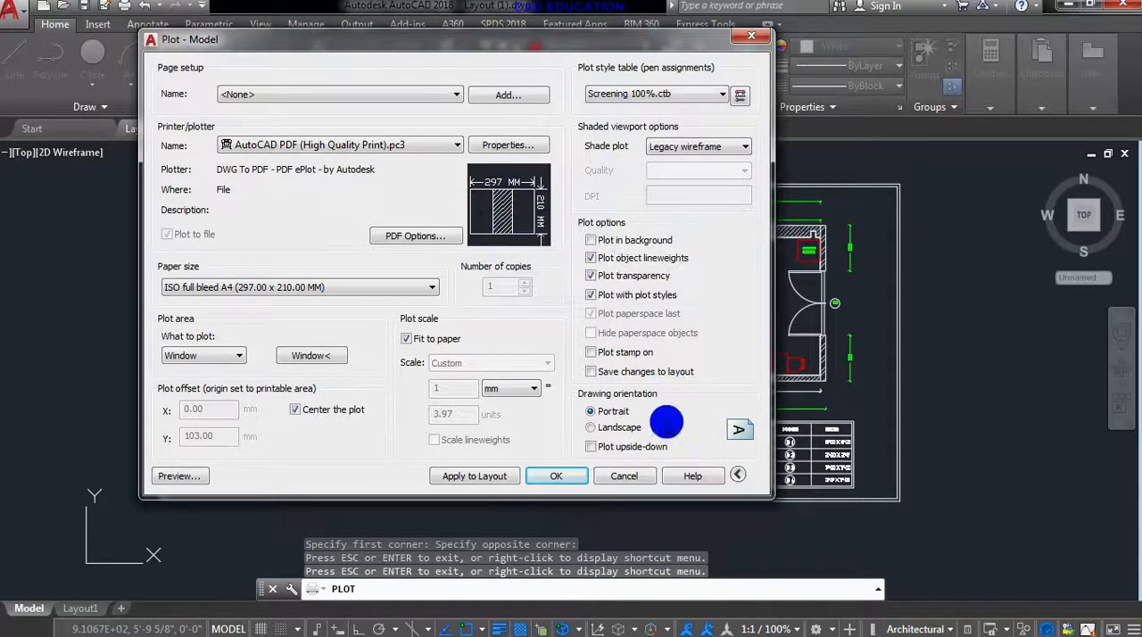
pyautogui.click(595, 428)
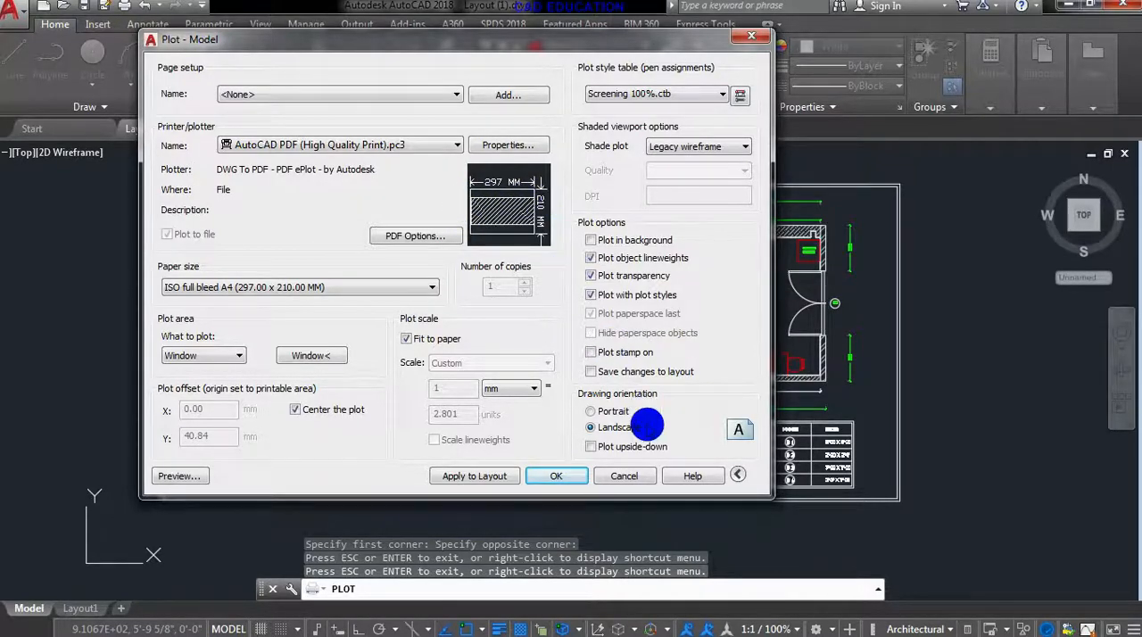
pyautogui.click(591, 446)
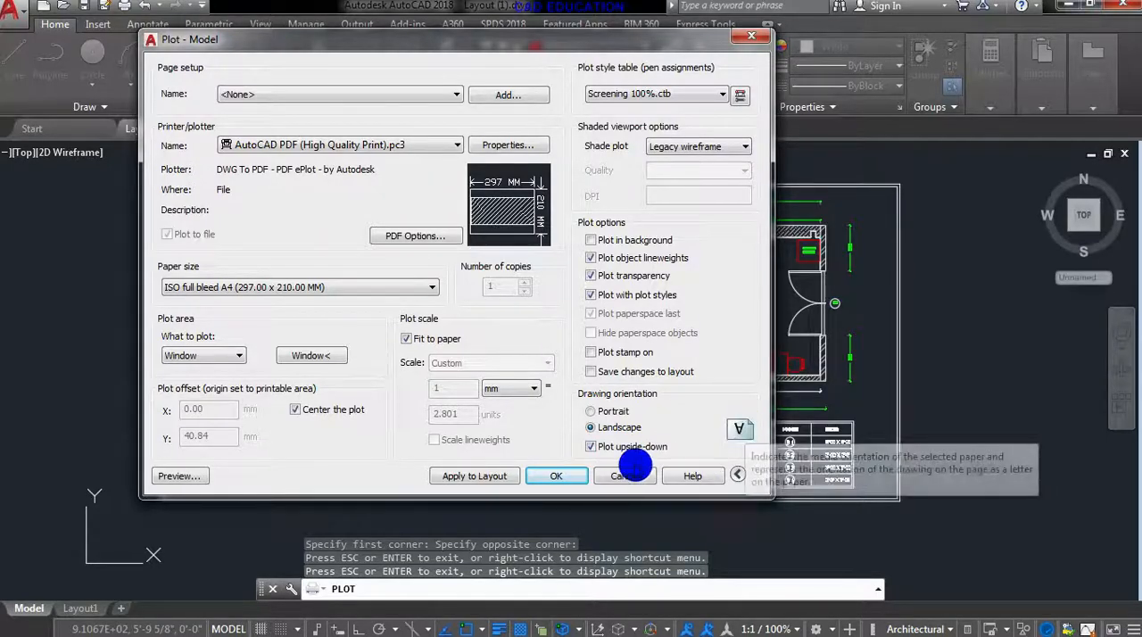
pyautogui.click(591, 447)
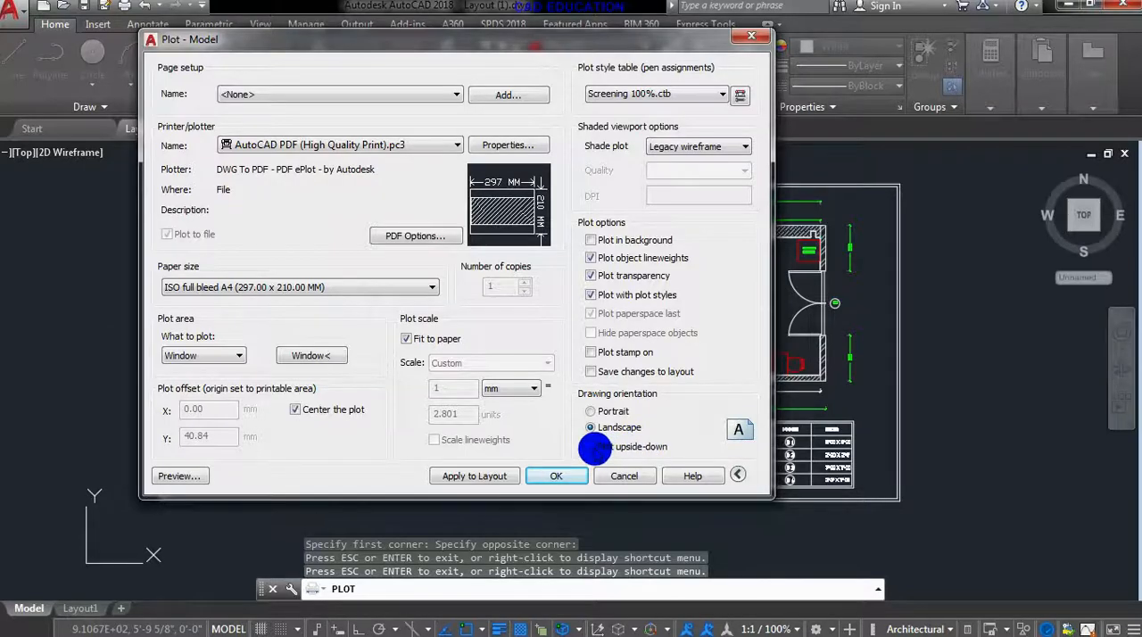
# - Preview the upright landscape sheet, return to the plot setup and turn on upside-down plotting
pyautogui.click(183, 476)
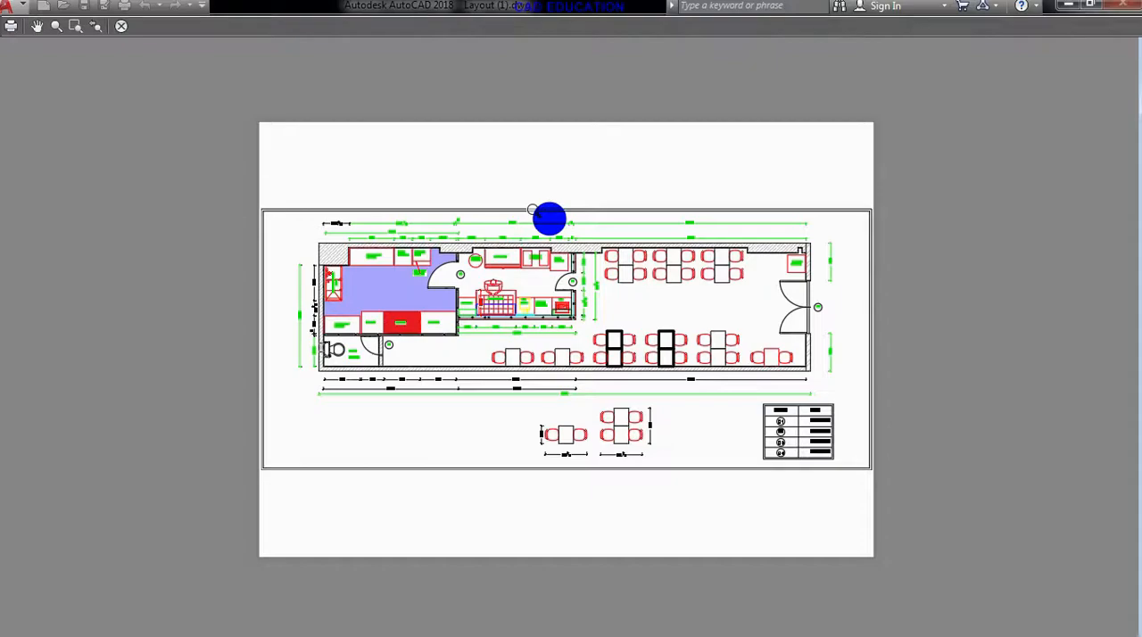
pyautogui.click(129, 31)
pyautogui.click(706, 502)
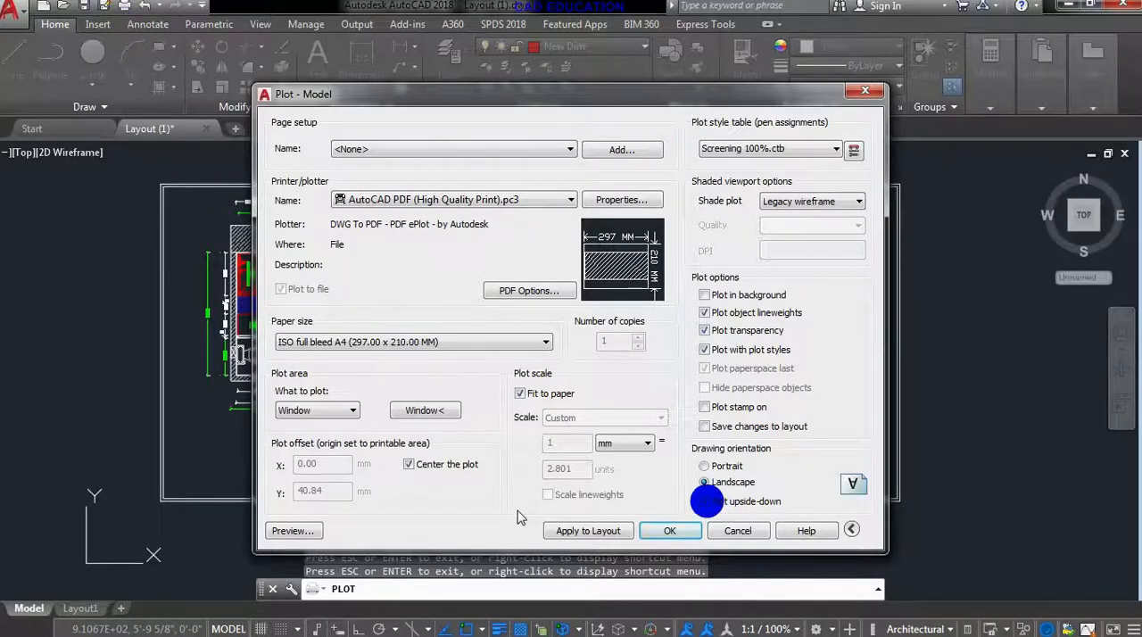
# - Preview the upright landscape sheet, examine the kitchen counter and dining area closely, and return to the plot setup
pyautogui.click(295, 530)
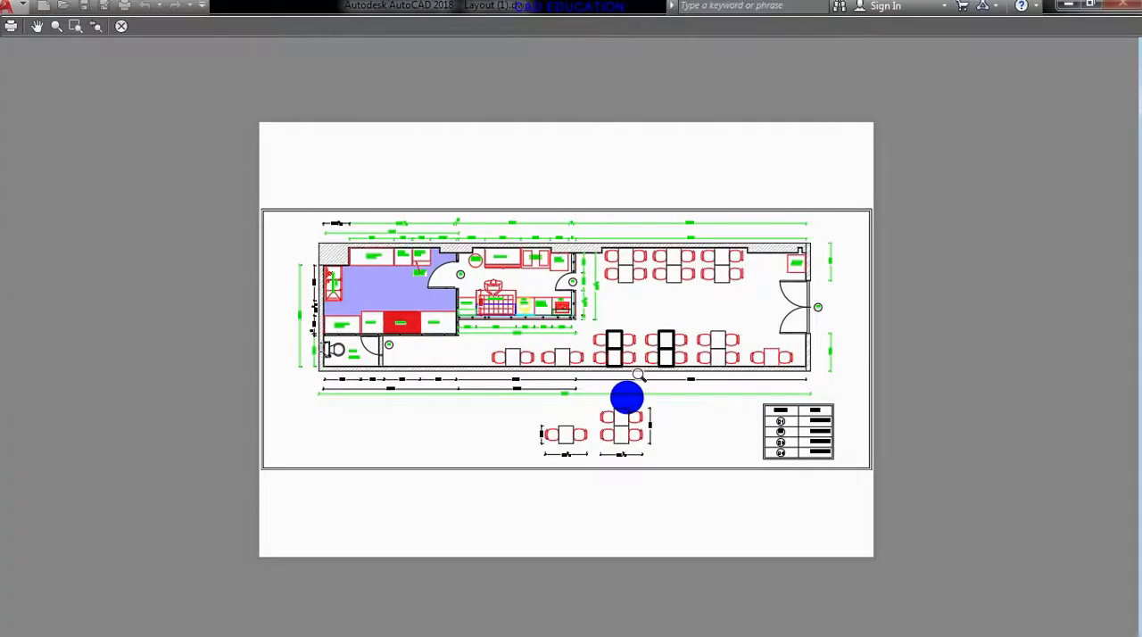
pyautogui.scroll(3, 546, 298)
pyautogui.scroll(2, 549, 302)
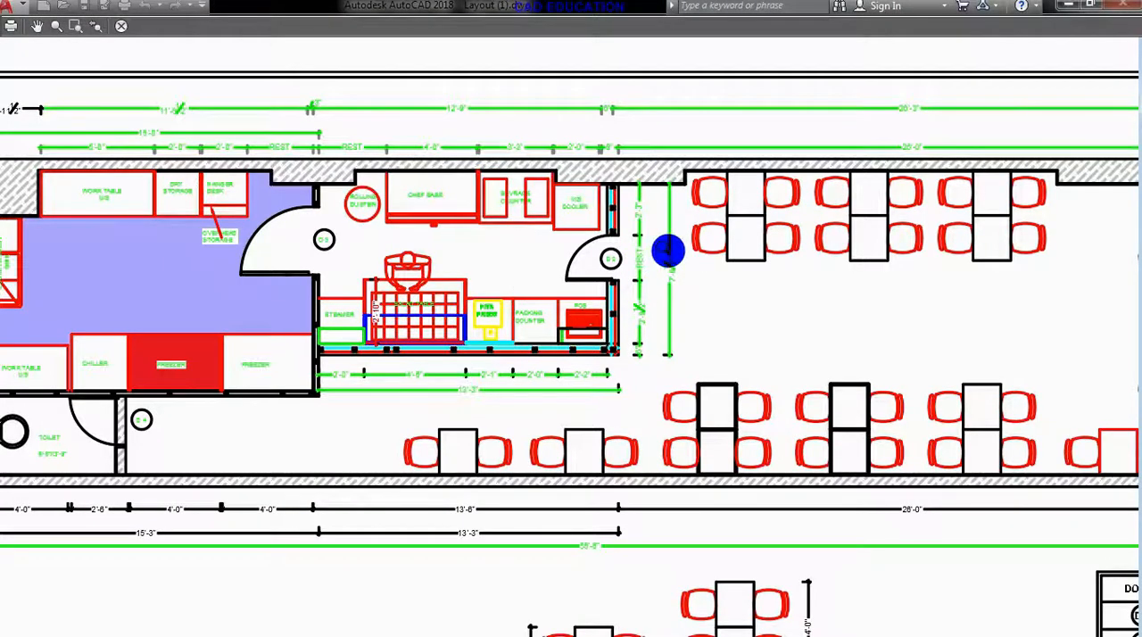
pyautogui.scroll(2, 668, 249)
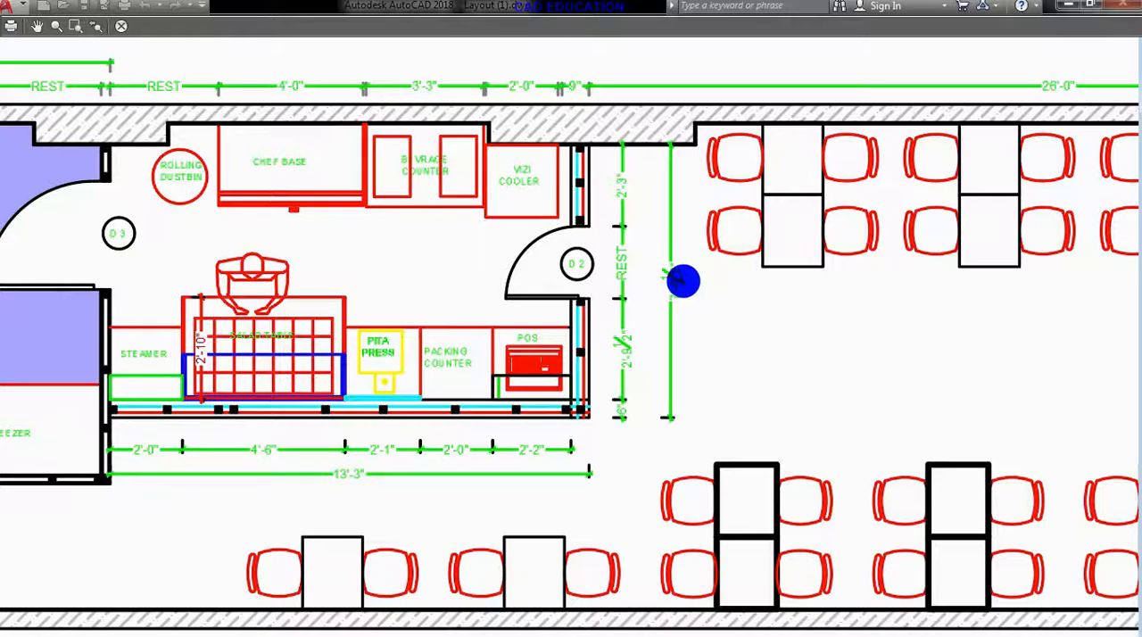
pyautogui.scroll(-2, 661, 293)
pyautogui.click(116, 28)
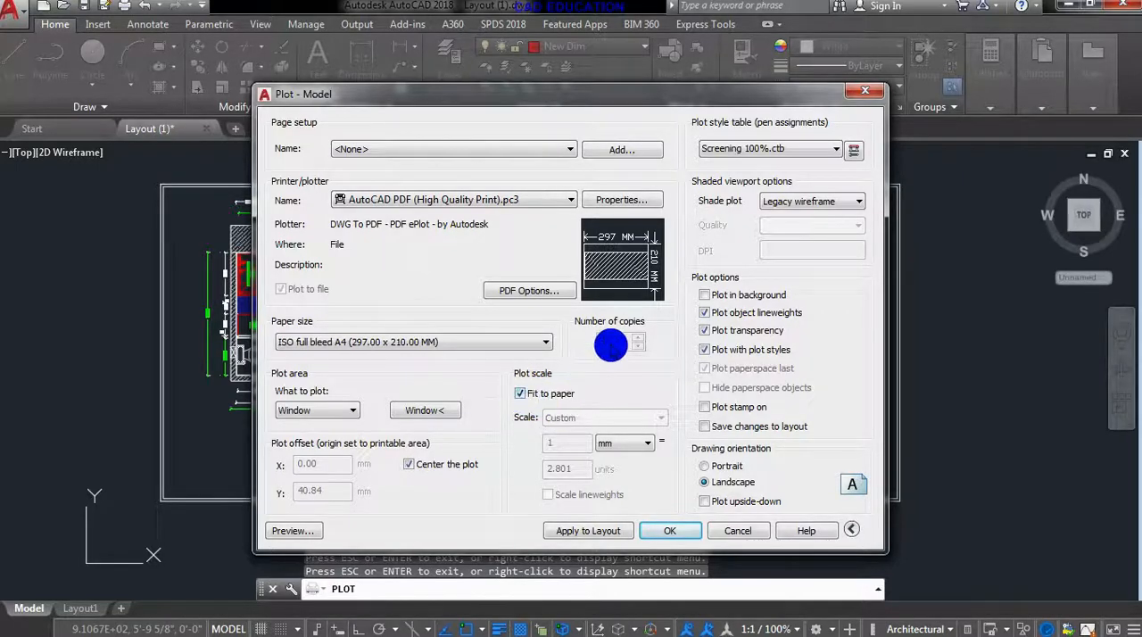
# - Turn off fitting to paper, try a 1:1 plot scale, and preview how the drawing fills the sheet
pyautogui.moveTo(644, 259)
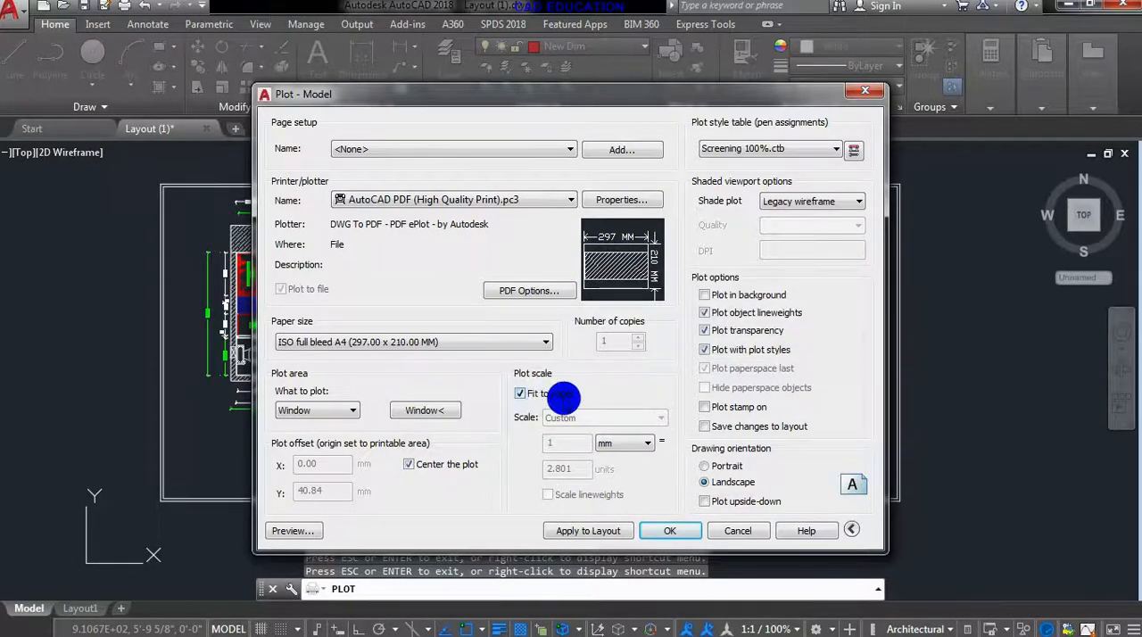
pyautogui.click(520, 393)
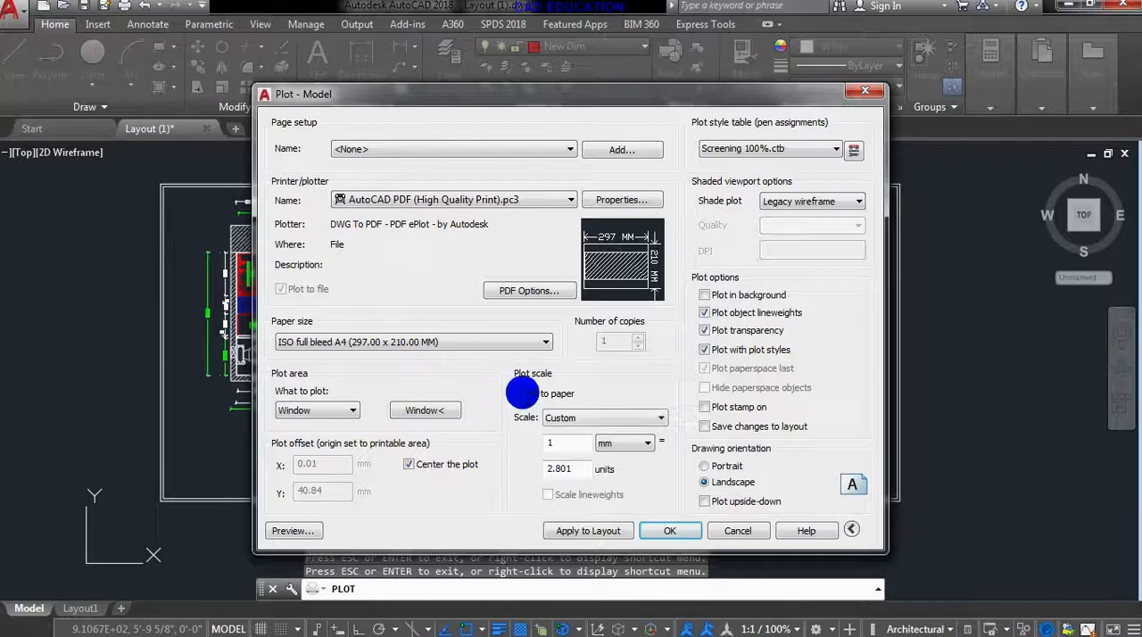
pyautogui.click(598, 418)
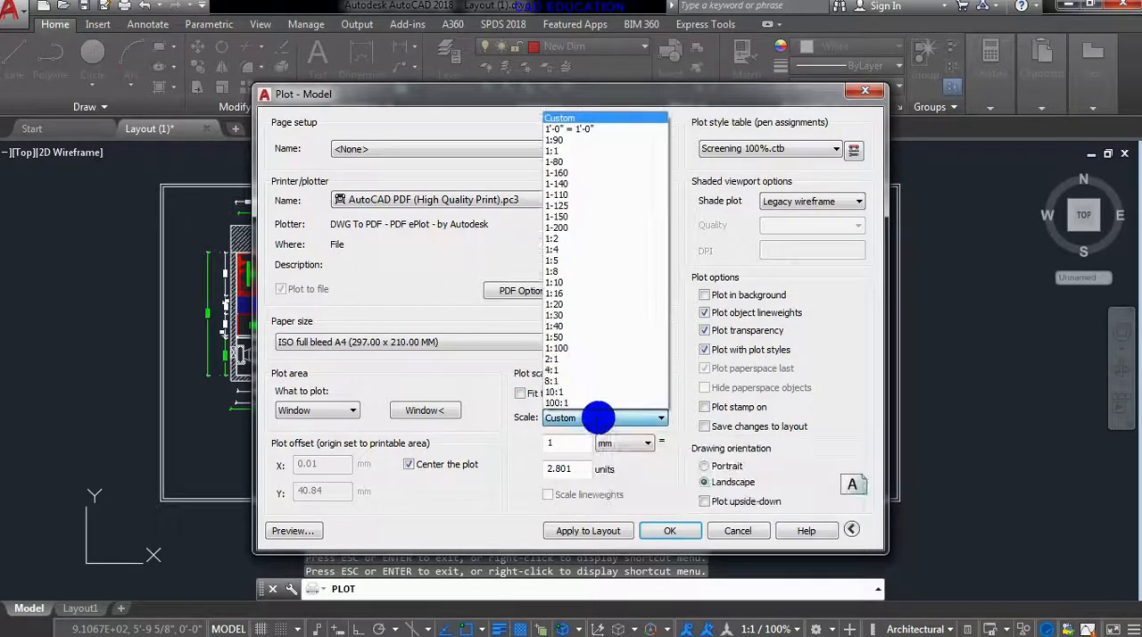
pyautogui.click(589, 151)
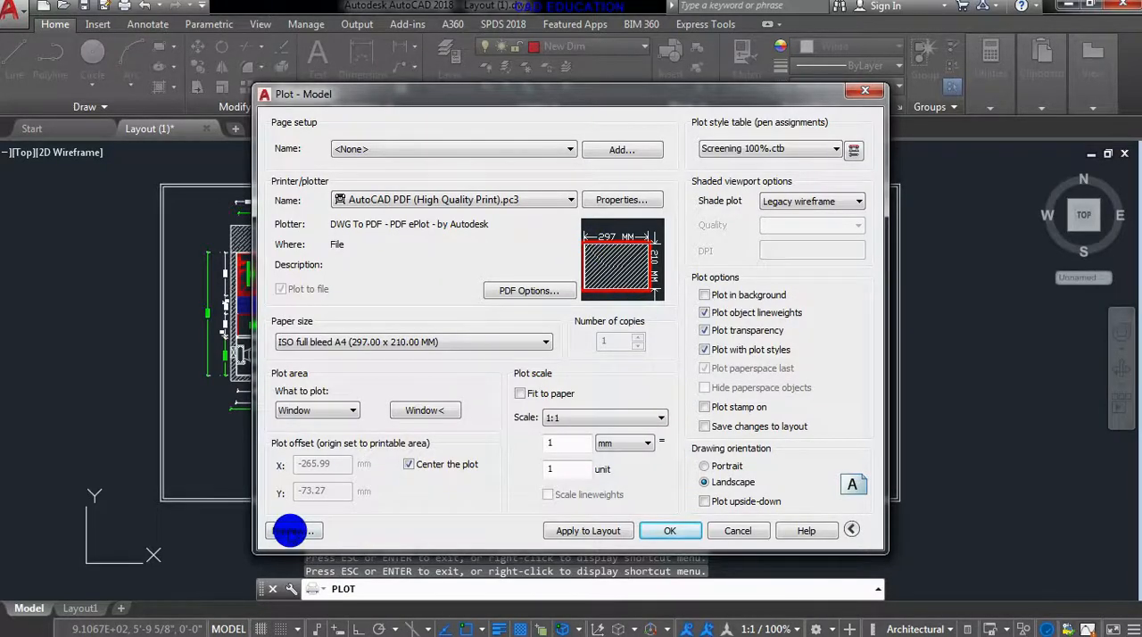
pyautogui.click(290, 531)
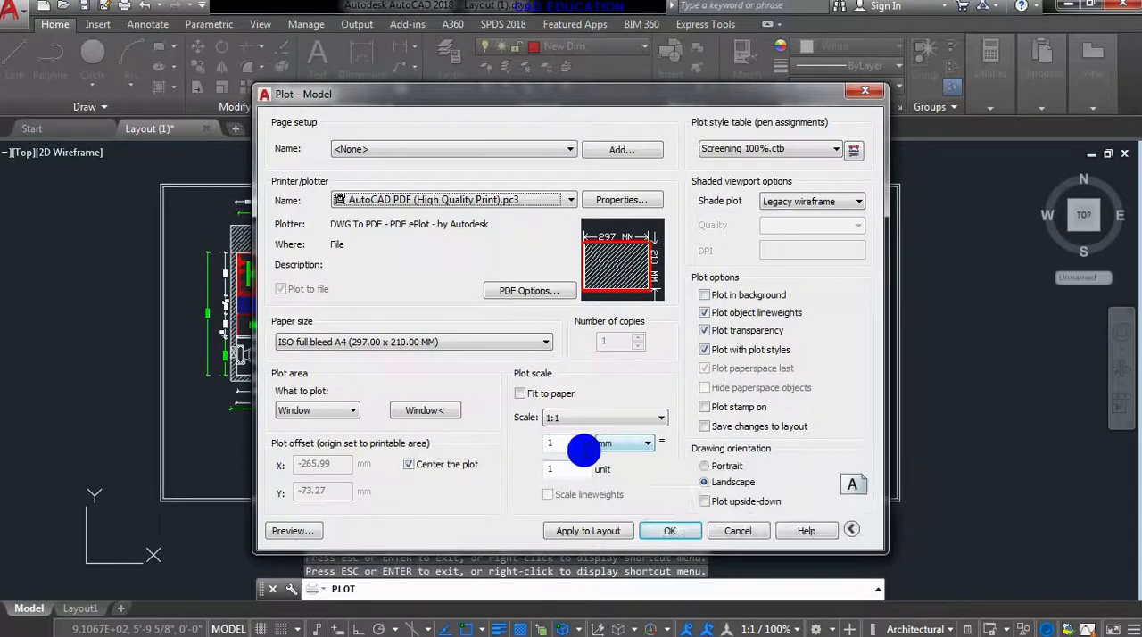
# - Try a 1:2 plot scale and request a preview, cancelling it at the annotation scale confirmation
pyautogui.click(581, 418)
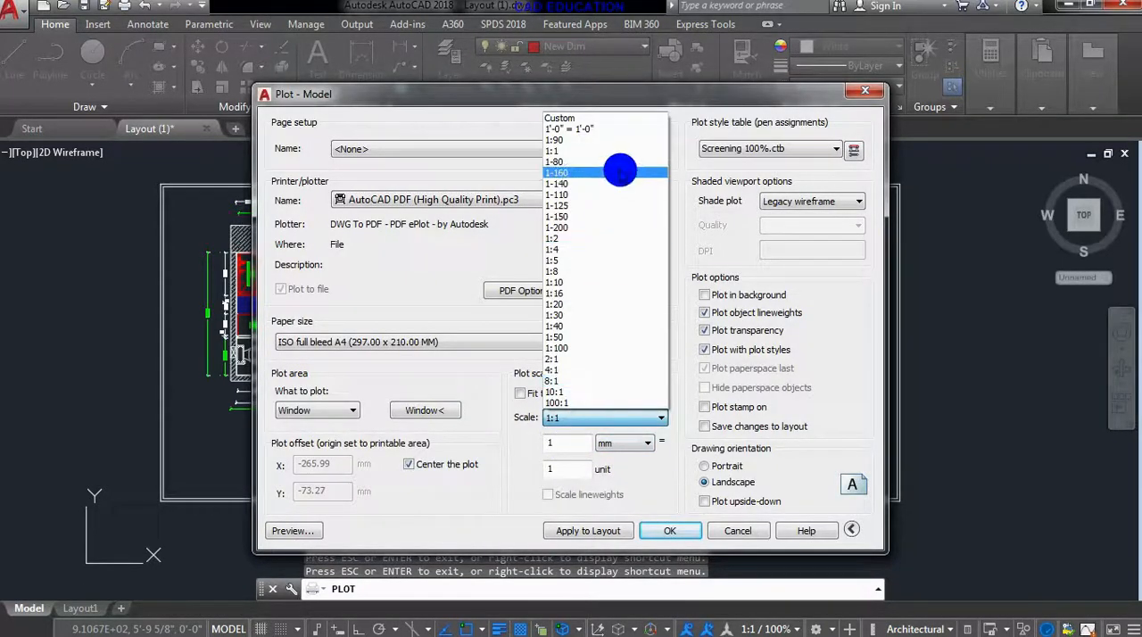
pyautogui.click(609, 241)
pyautogui.click(286, 531)
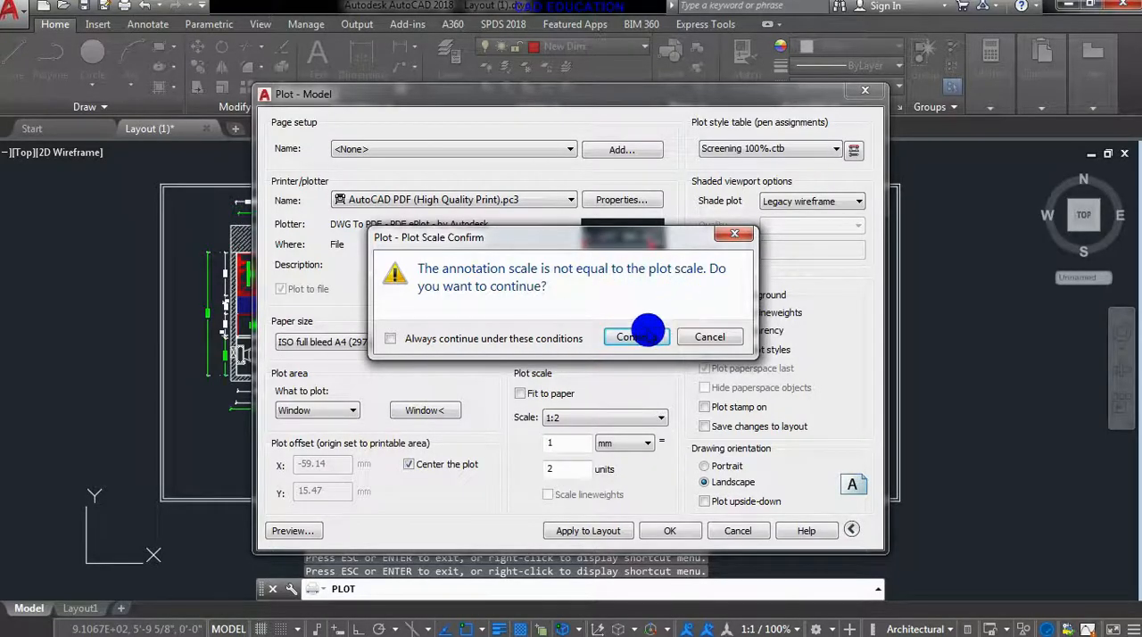
pyautogui.click(695, 344)
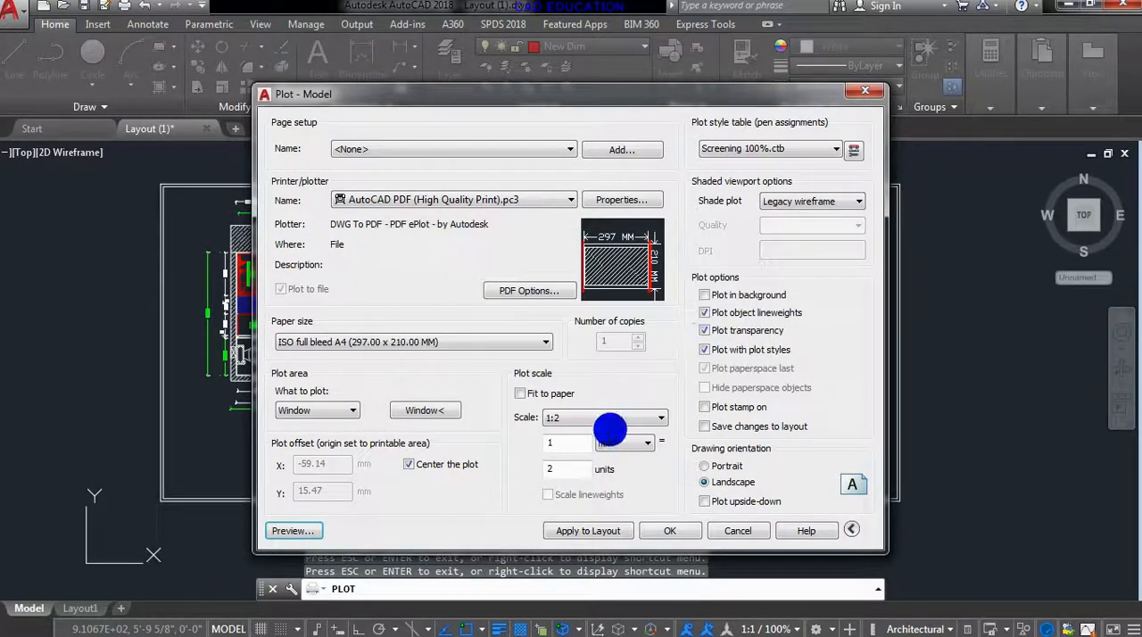
# - Try a 2:1 plot scale in the preview, and restore fitting the plot to the paper
pyautogui.click(609, 425)
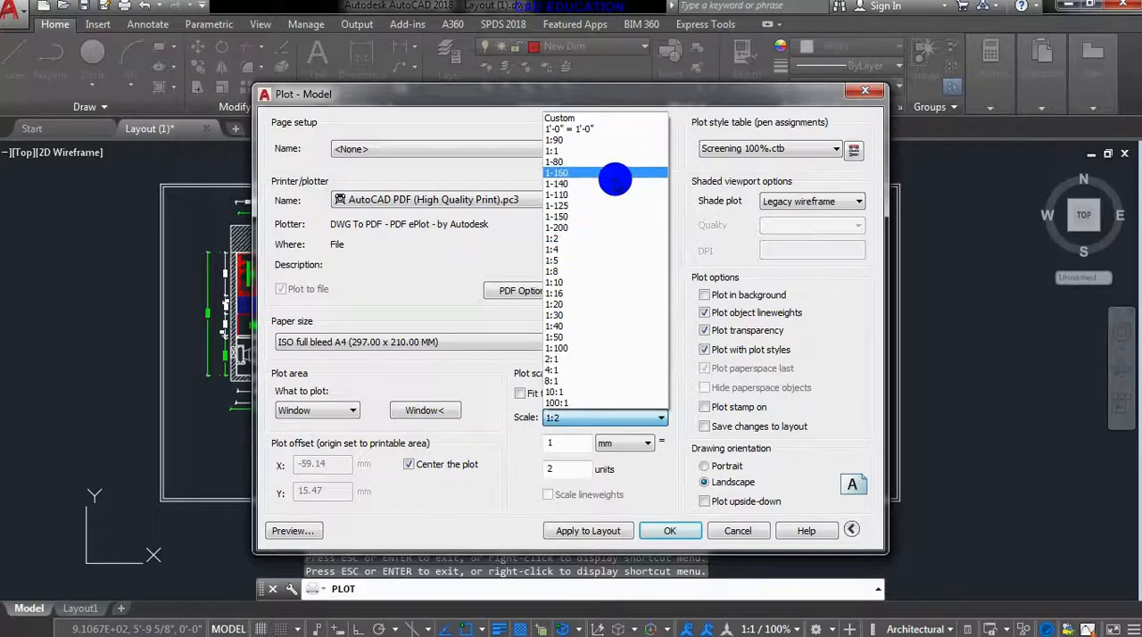
pyautogui.click(585, 357)
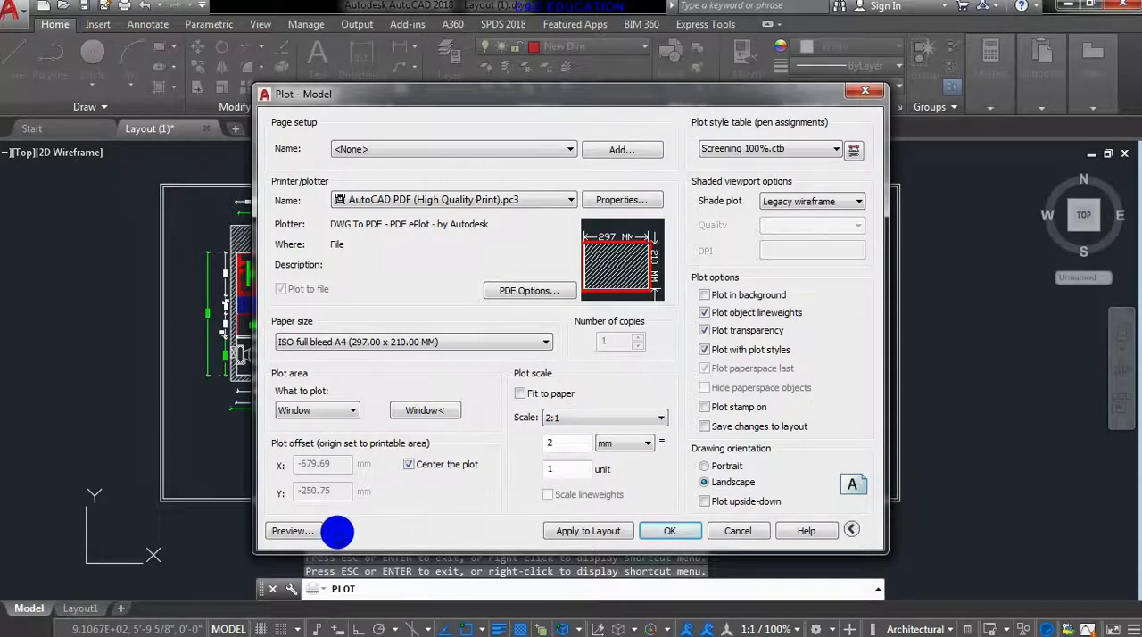
pyautogui.click(316, 531)
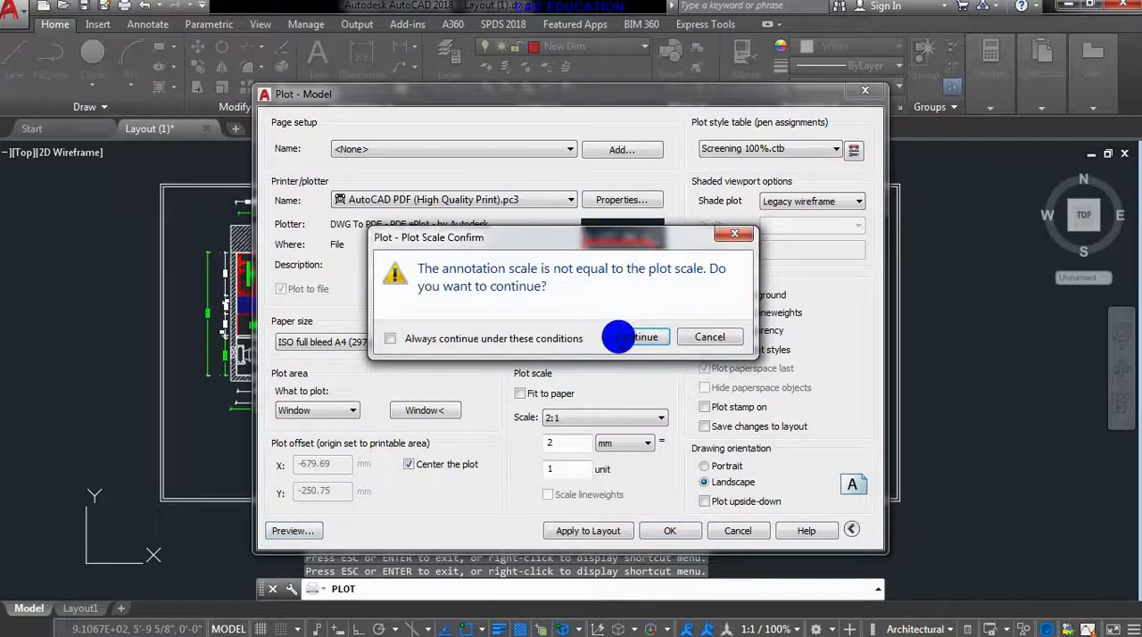
pyautogui.click(618, 337)
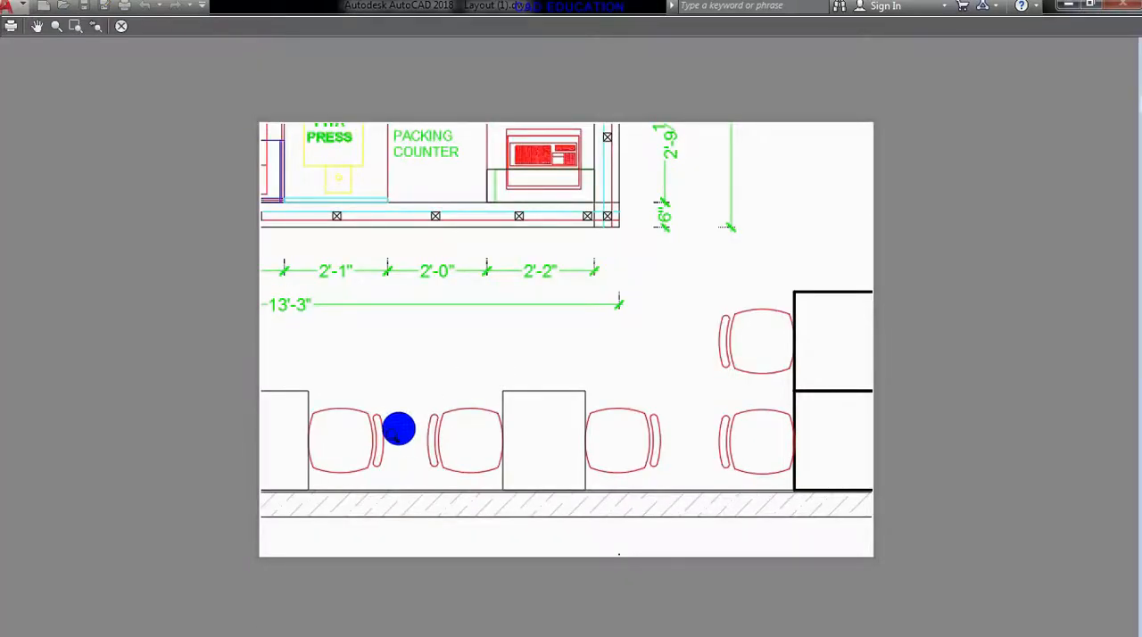
pyautogui.click(122, 26)
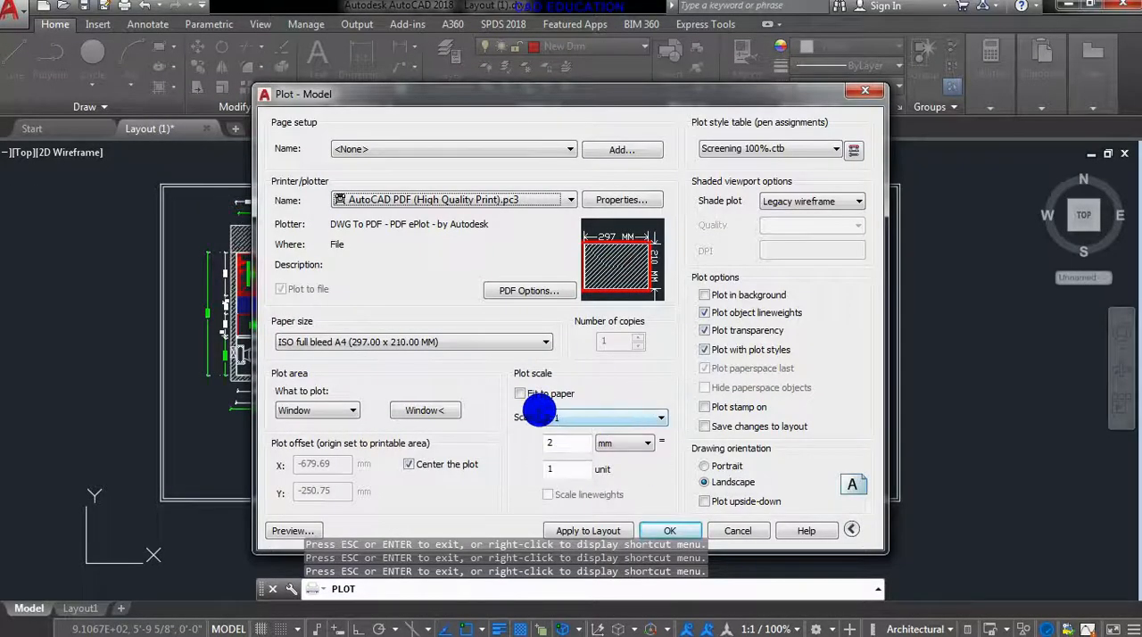
pyautogui.click(525, 394)
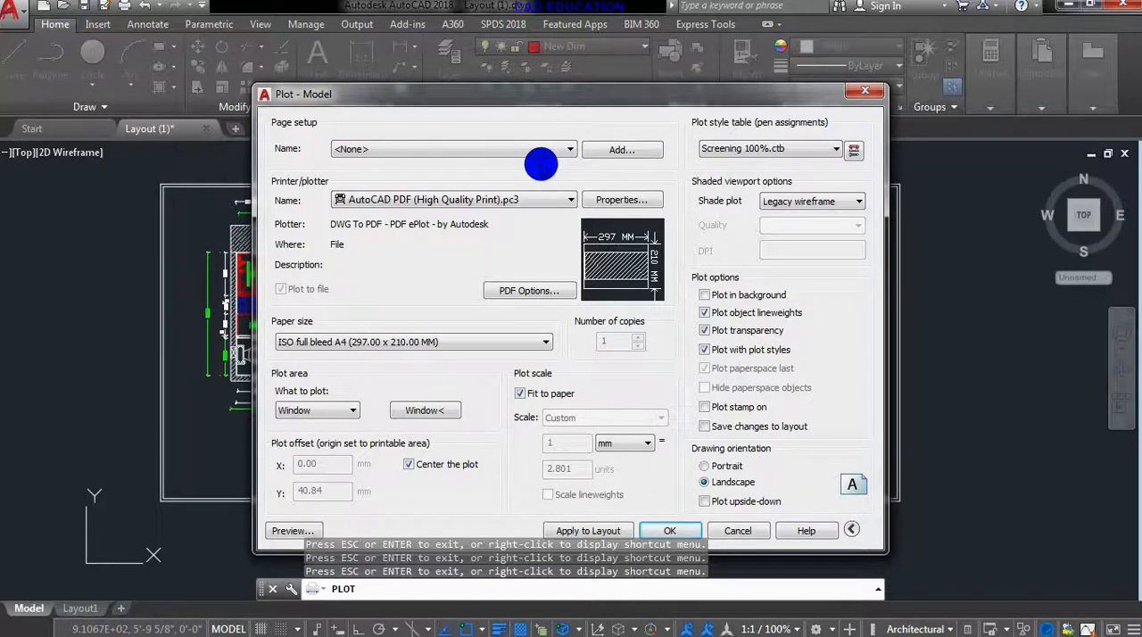
# - Set the plotter to AutoCAD PDF (General Documentation).pc3, review and accept its PDF options, and preview the sheet
pyautogui.click(467, 199)
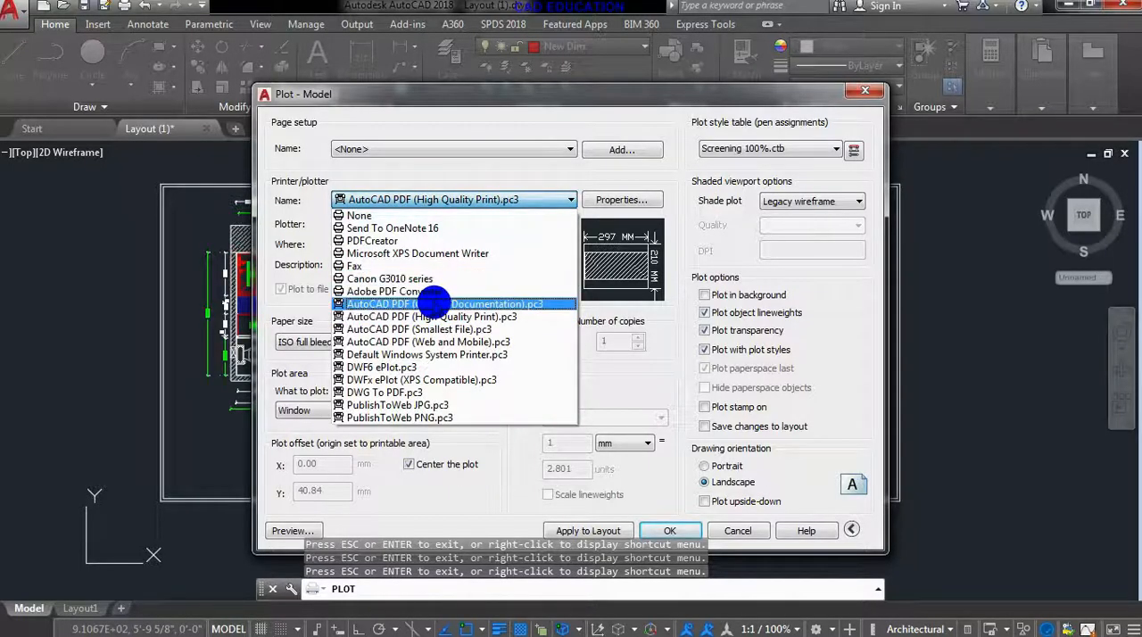
pyautogui.click(434, 303)
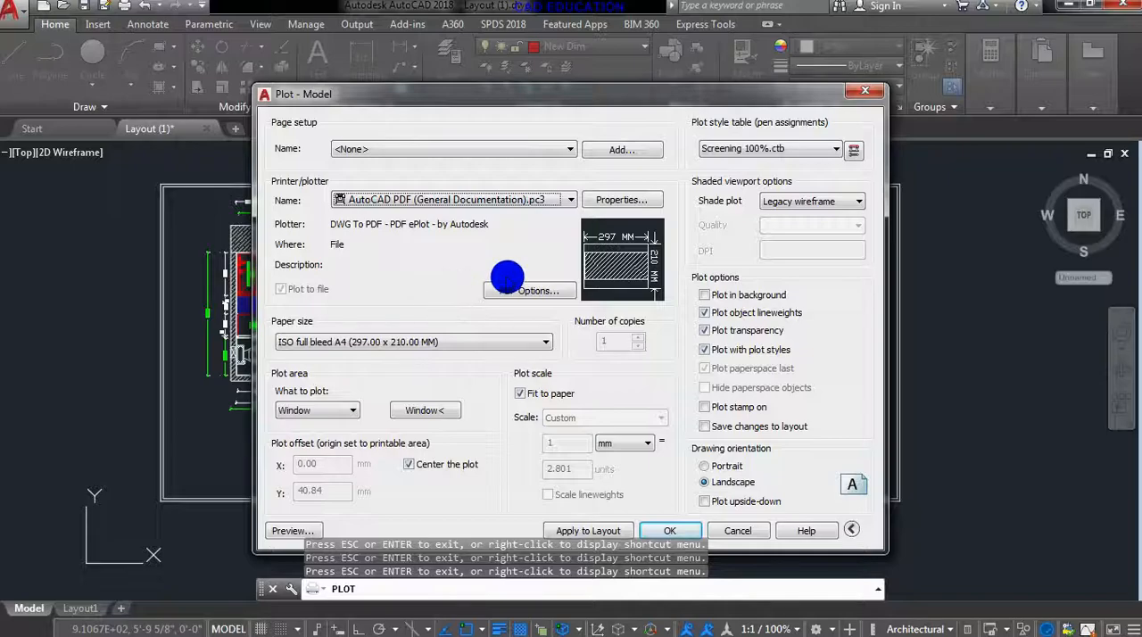
pyautogui.click(522, 292)
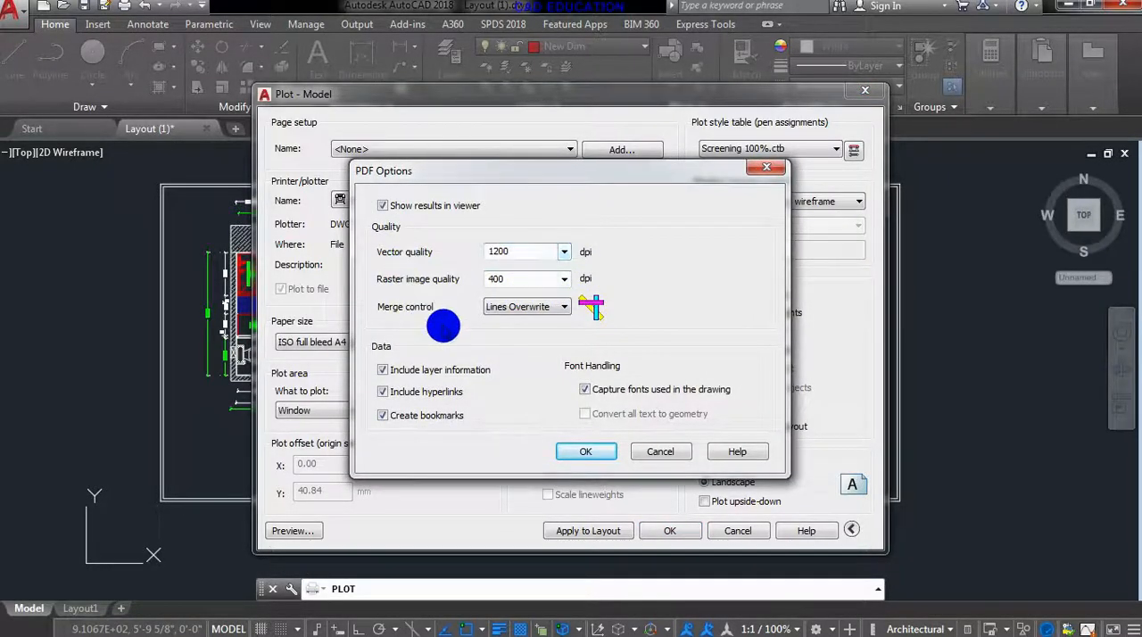
pyautogui.click(585, 452)
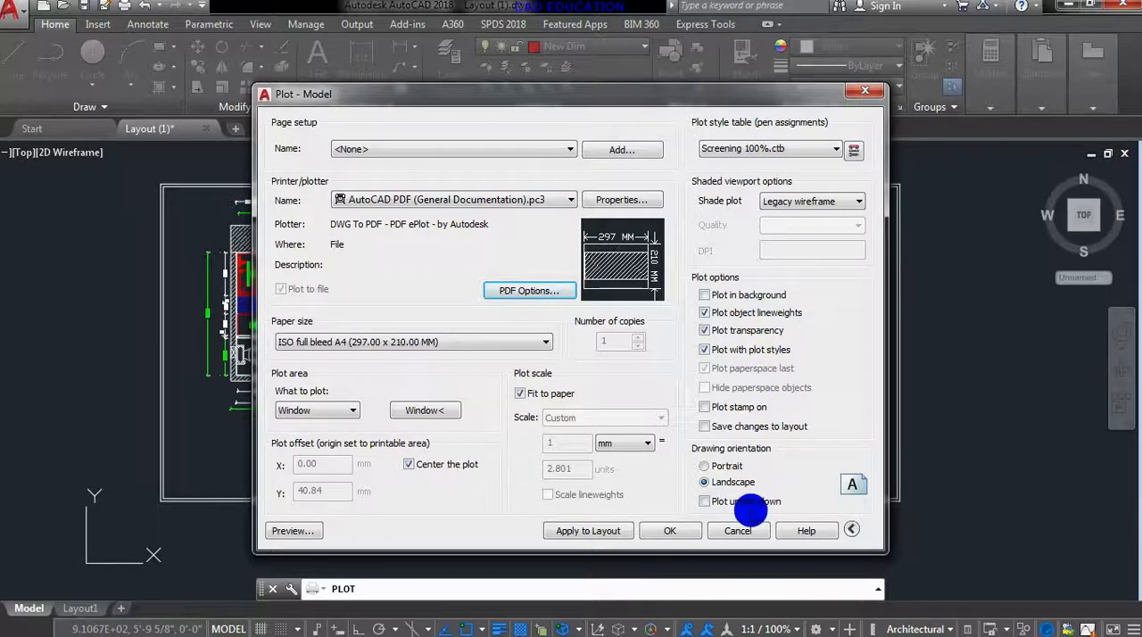
pyautogui.click(309, 531)
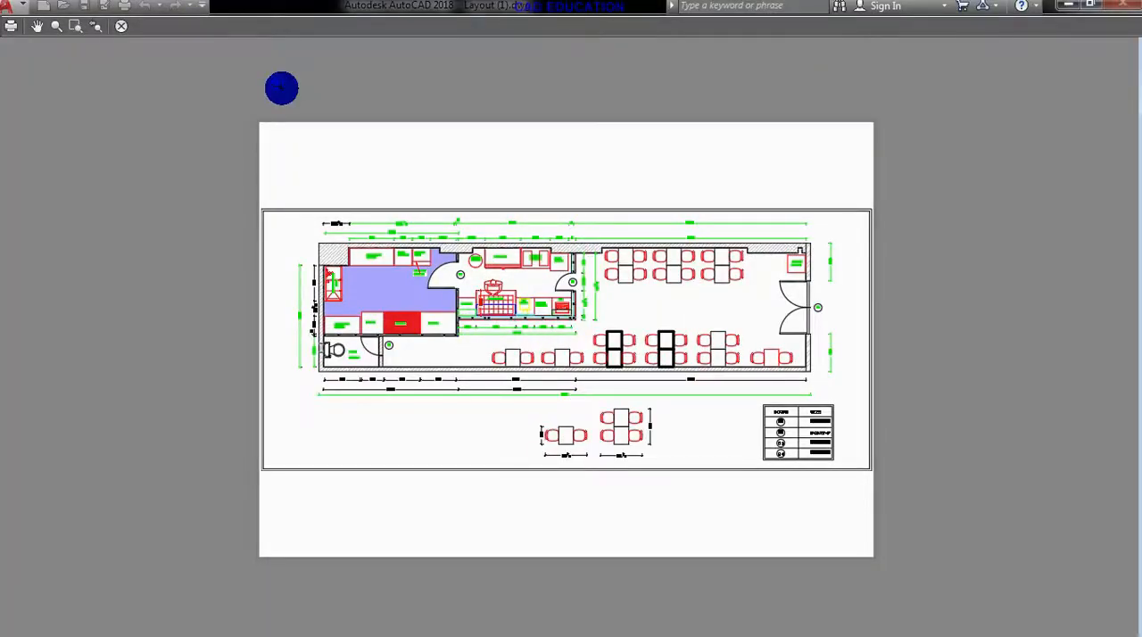
pyautogui.click(122, 26)
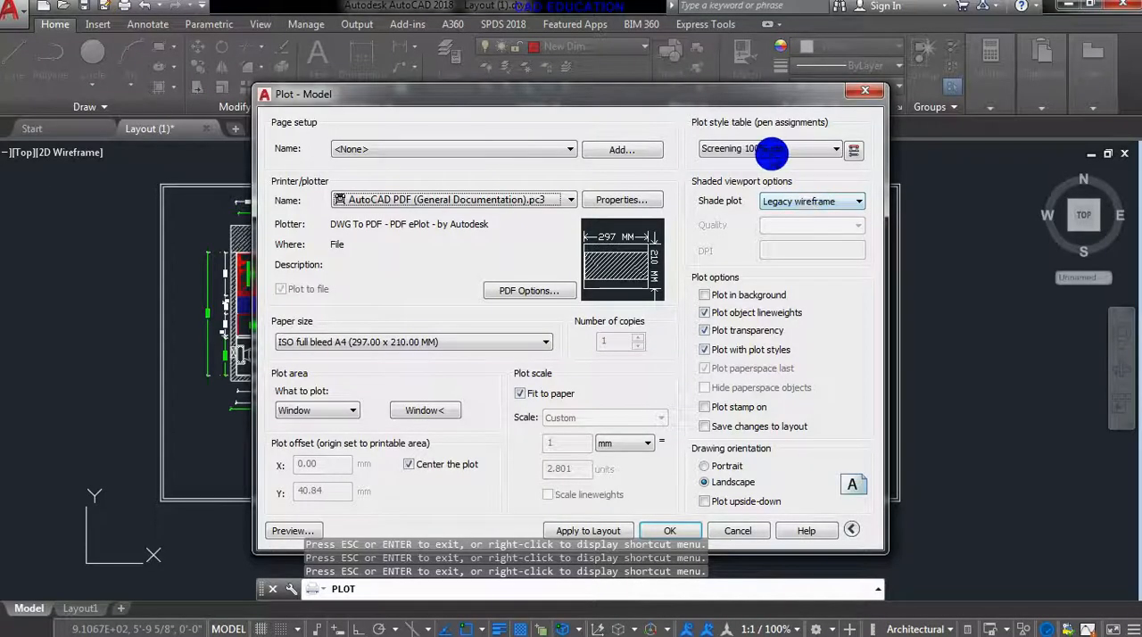
# - Assign the monochrome.ctb plot style table to all layouts, turning object lineweights off and keeping transparency on
pyautogui.click(771, 149)
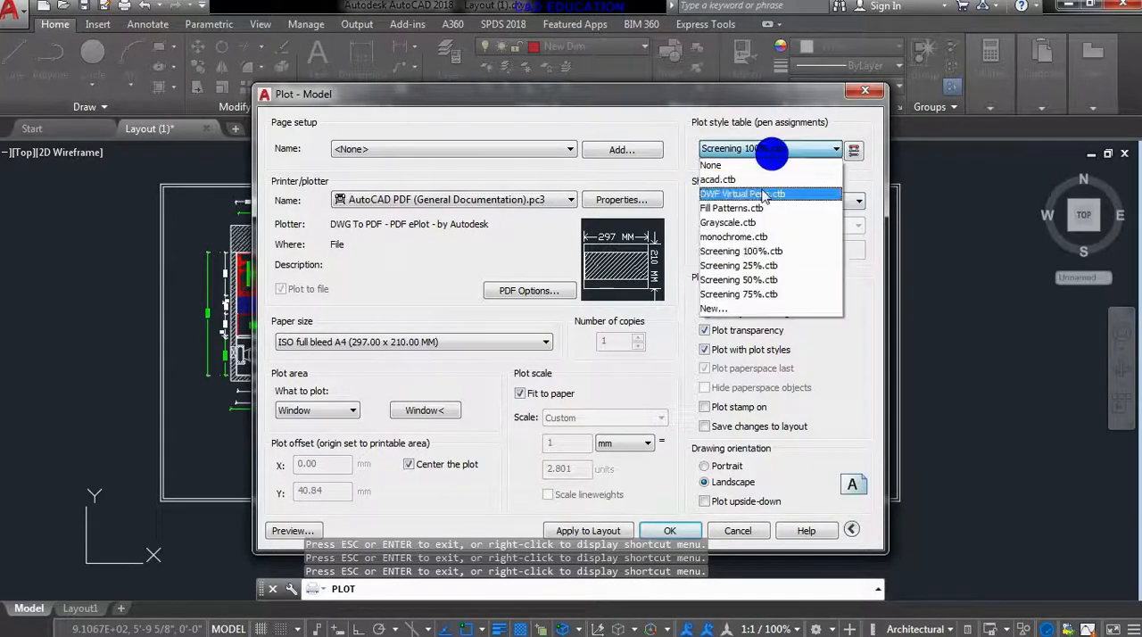
pyautogui.click(754, 237)
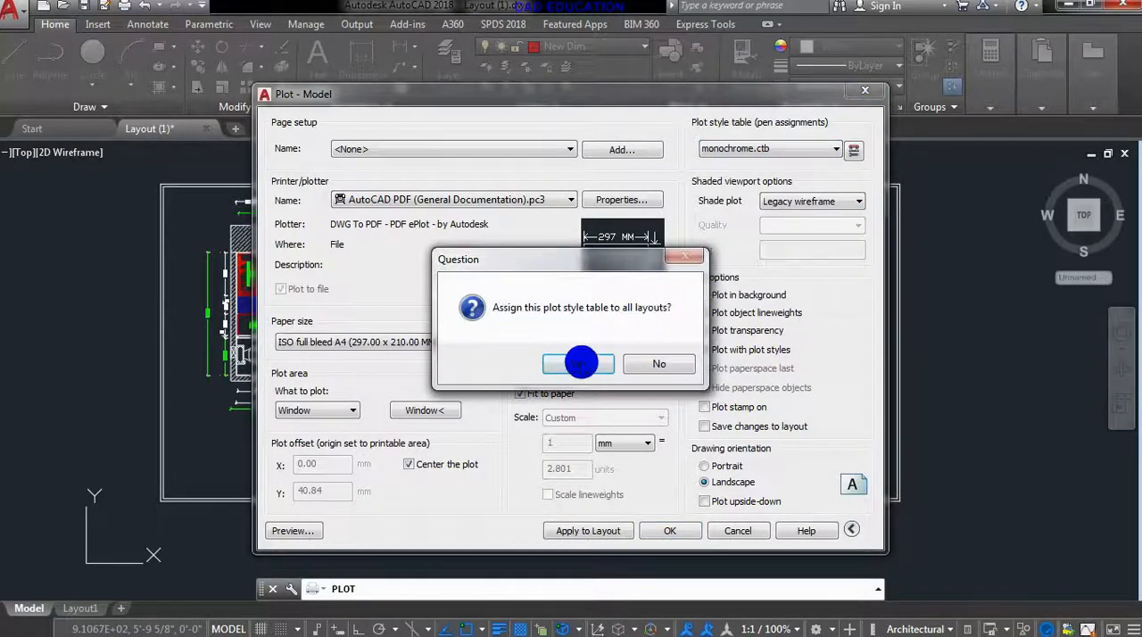
pyautogui.click(581, 362)
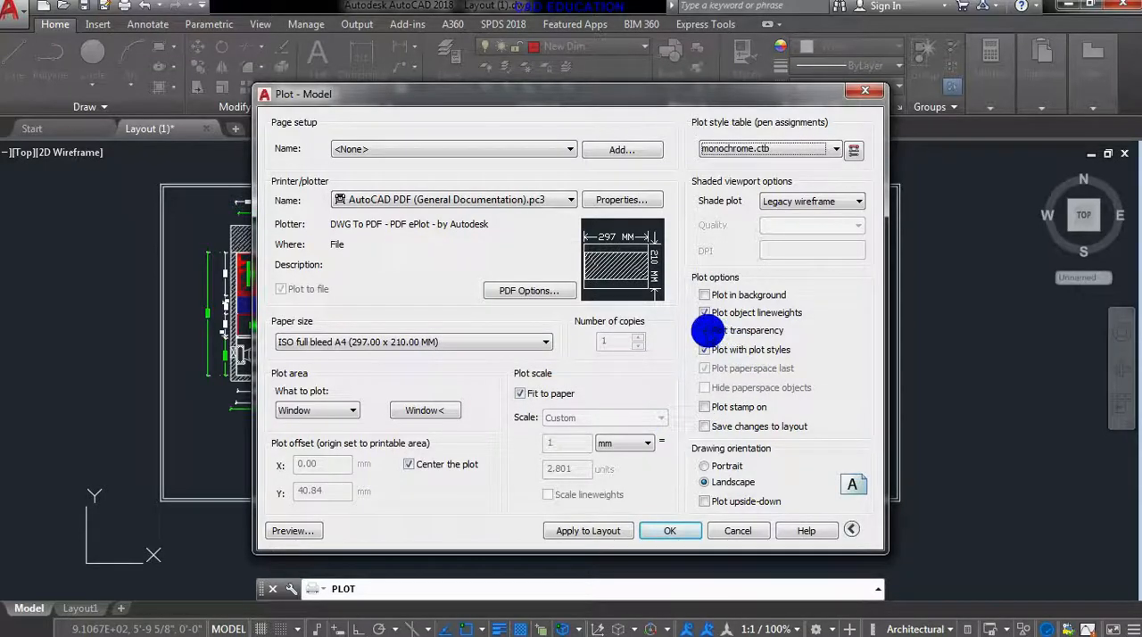
pyautogui.click(705, 330)
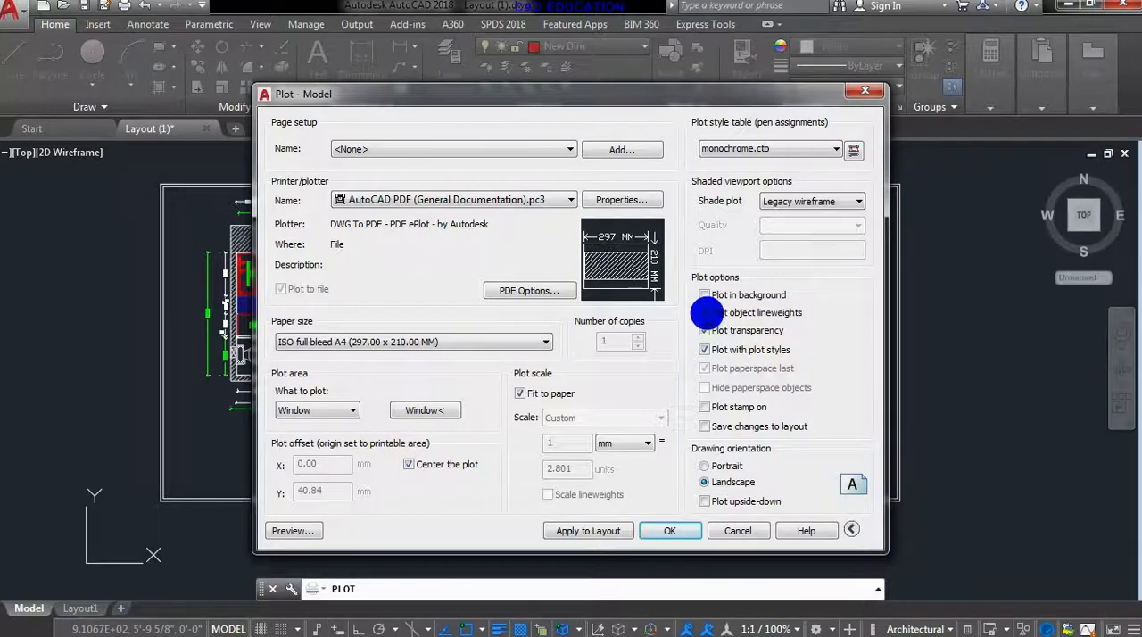
pyautogui.click(705, 313)
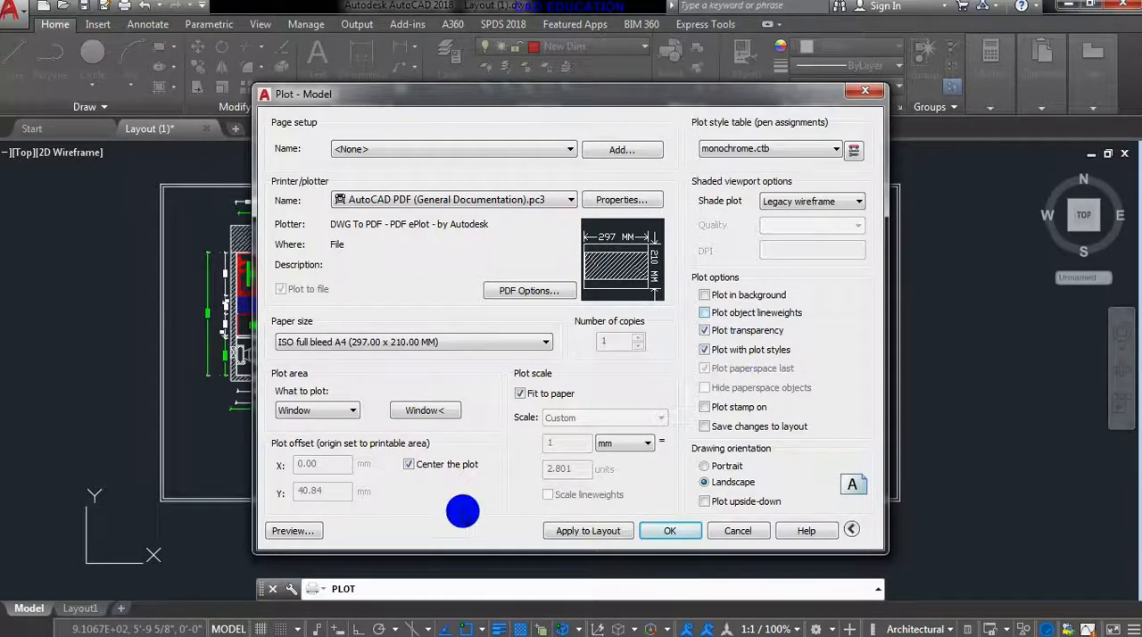
# - Preview the monochrome plot, examine the kitchen floor and freezer hatches, and return to the plot setup
pyautogui.click(302, 531)
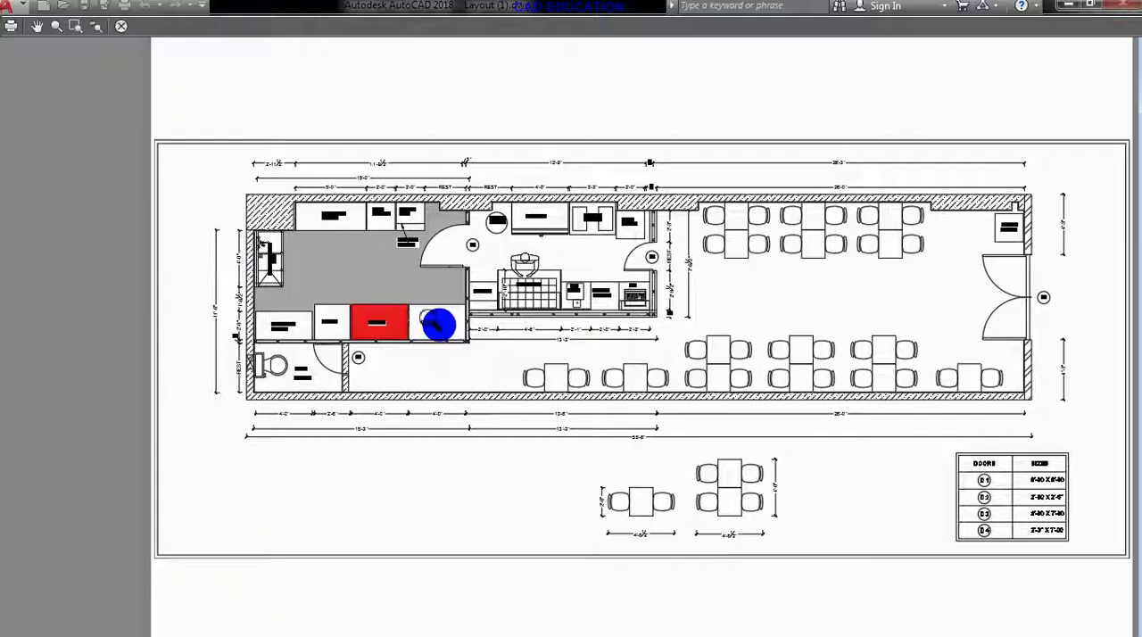
pyautogui.scroll(5, 379, 326)
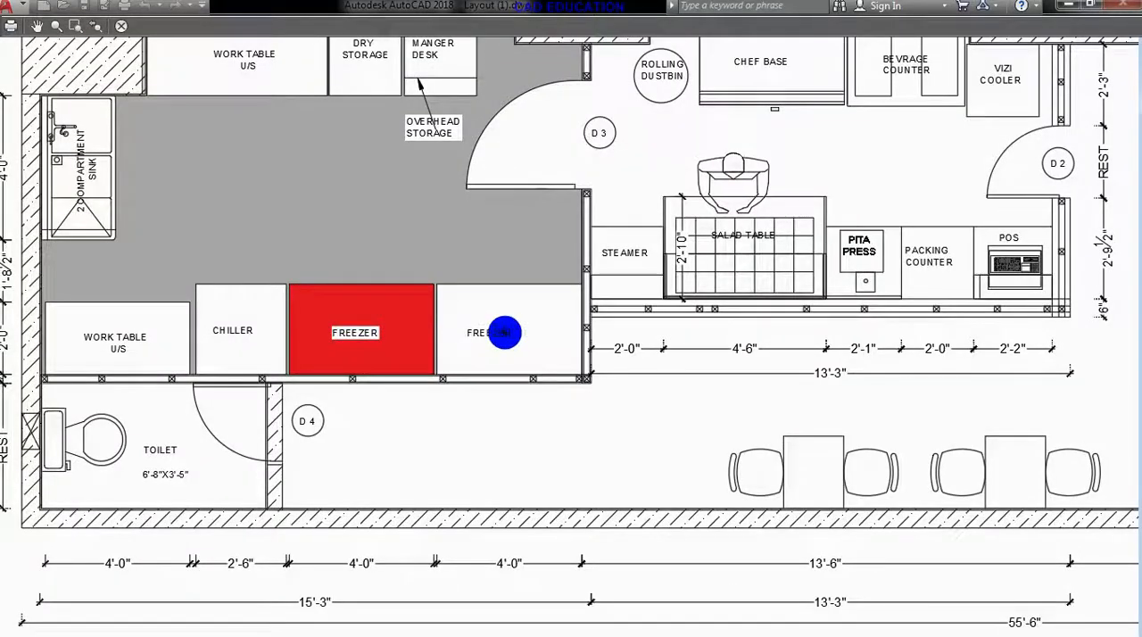
pyautogui.scroll(-5, 506, 331)
pyautogui.click(121, 25)
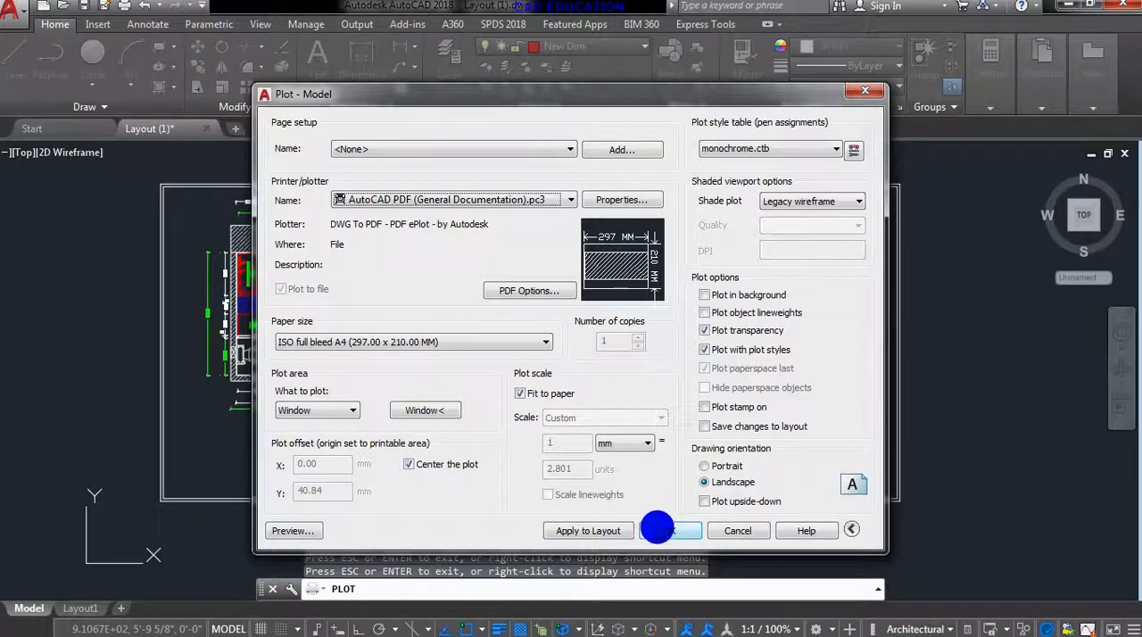
# - Plot the floor plan to the Desktop as Layout (1)-Model.pdf and hide the bookmarks in the opened PDF
pyautogui.click(657, 530)
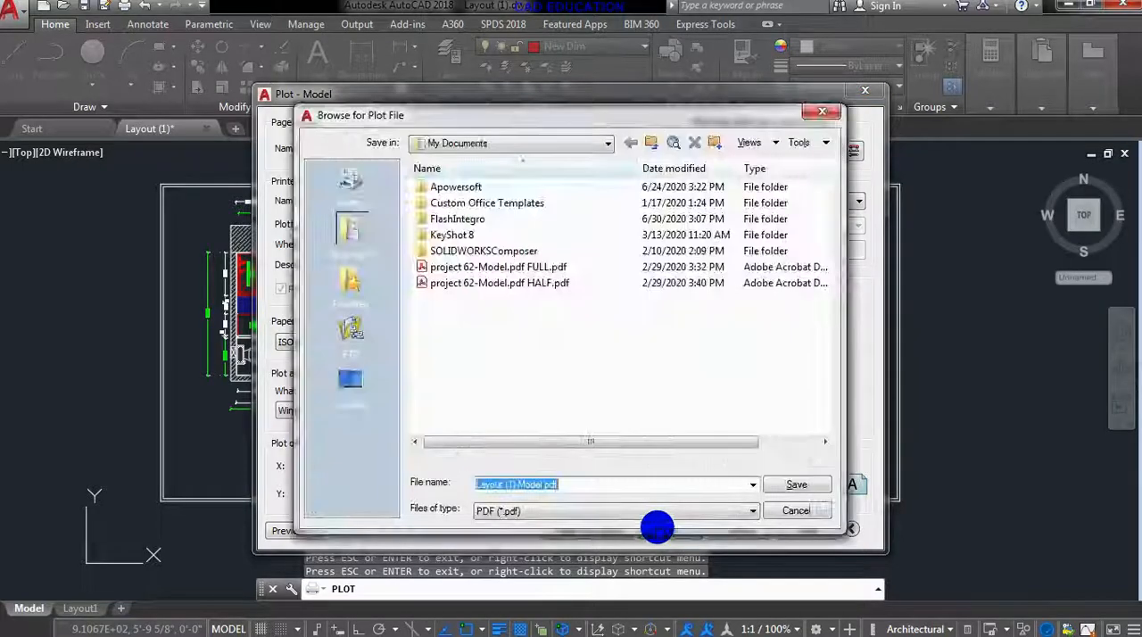
pyautogui.click(351, 382)
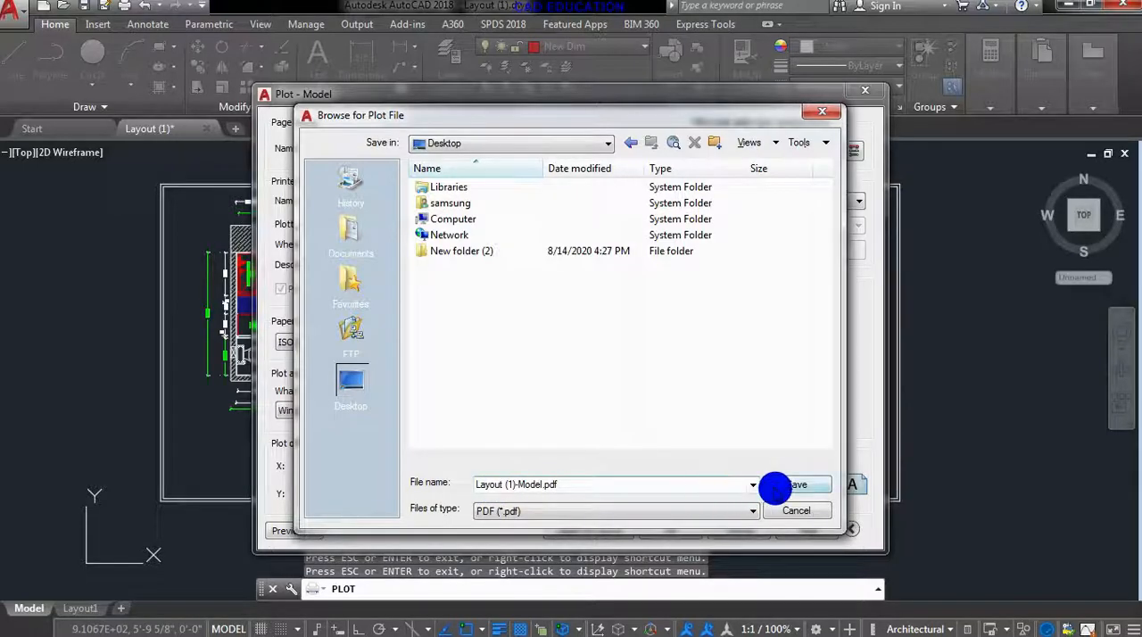
pyautogui.click(775, 488)
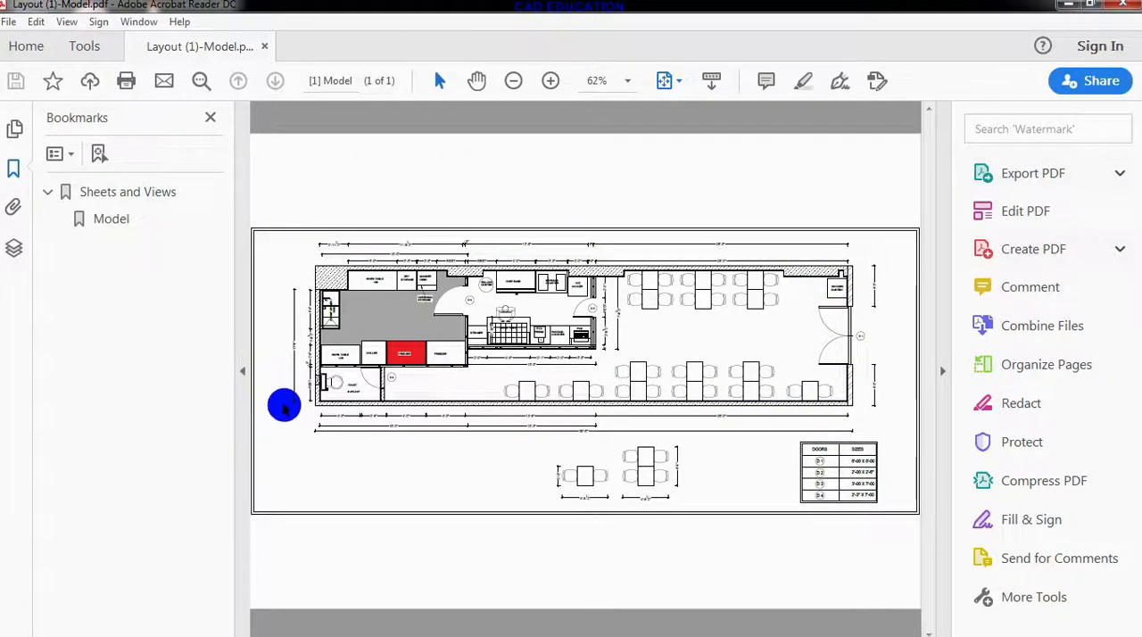
pyautogui.click(211, 117)
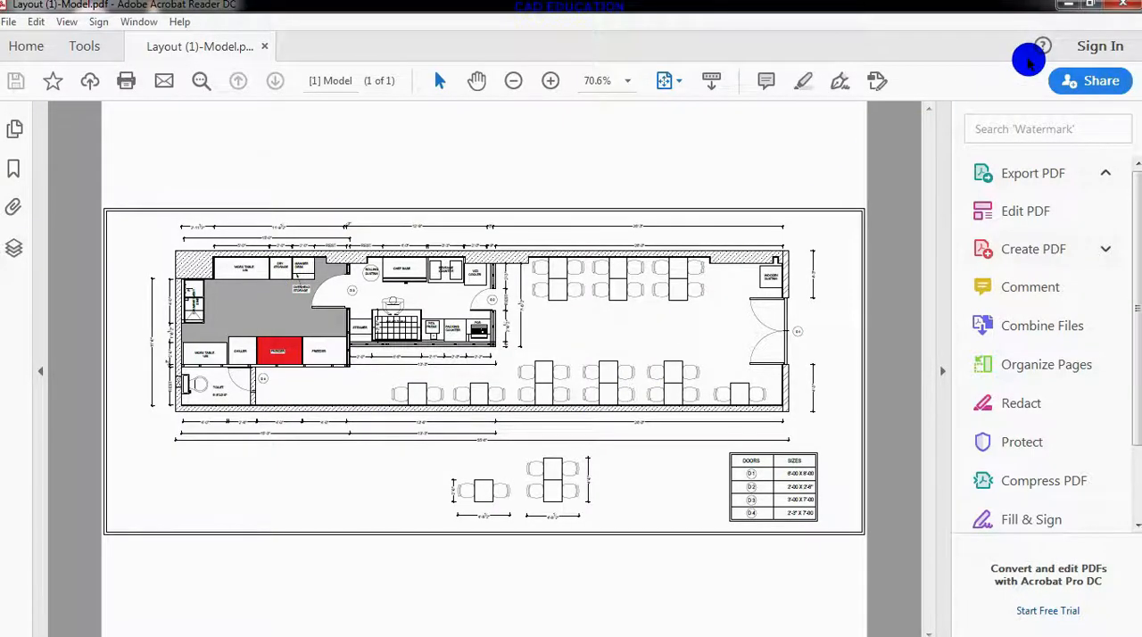
pyautogui.moveTo(678, 624)
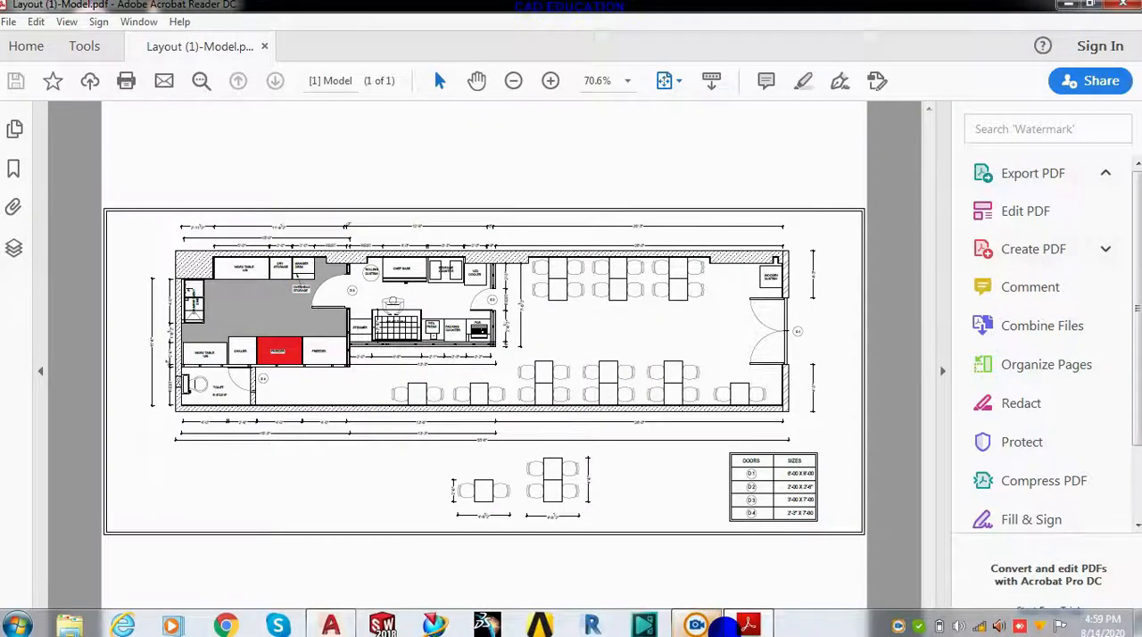